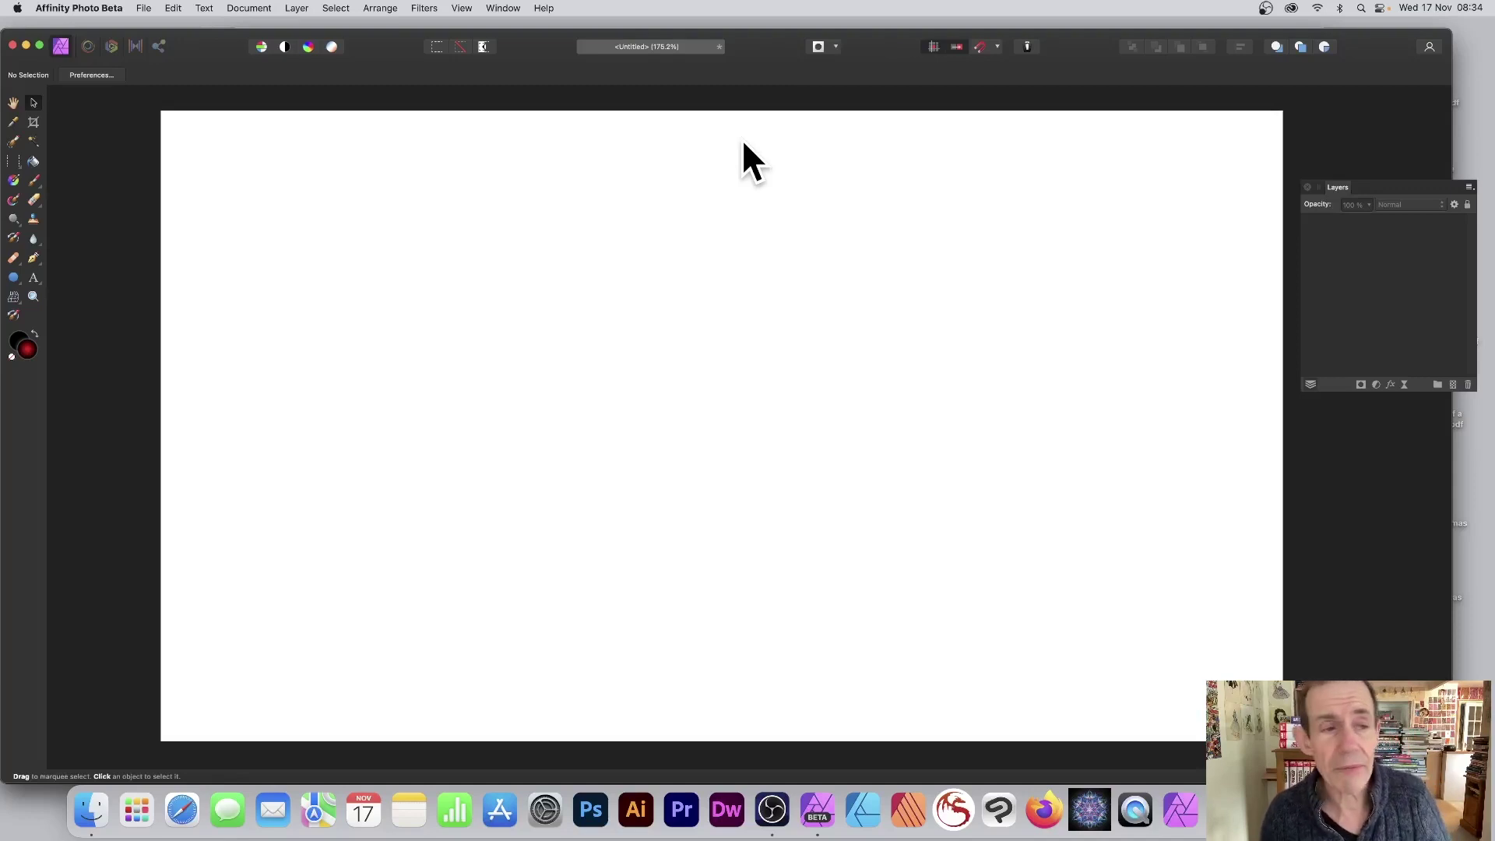
Step: Draw a large circle and give it a radial gradient from bright red to near-black
click(16, 281)
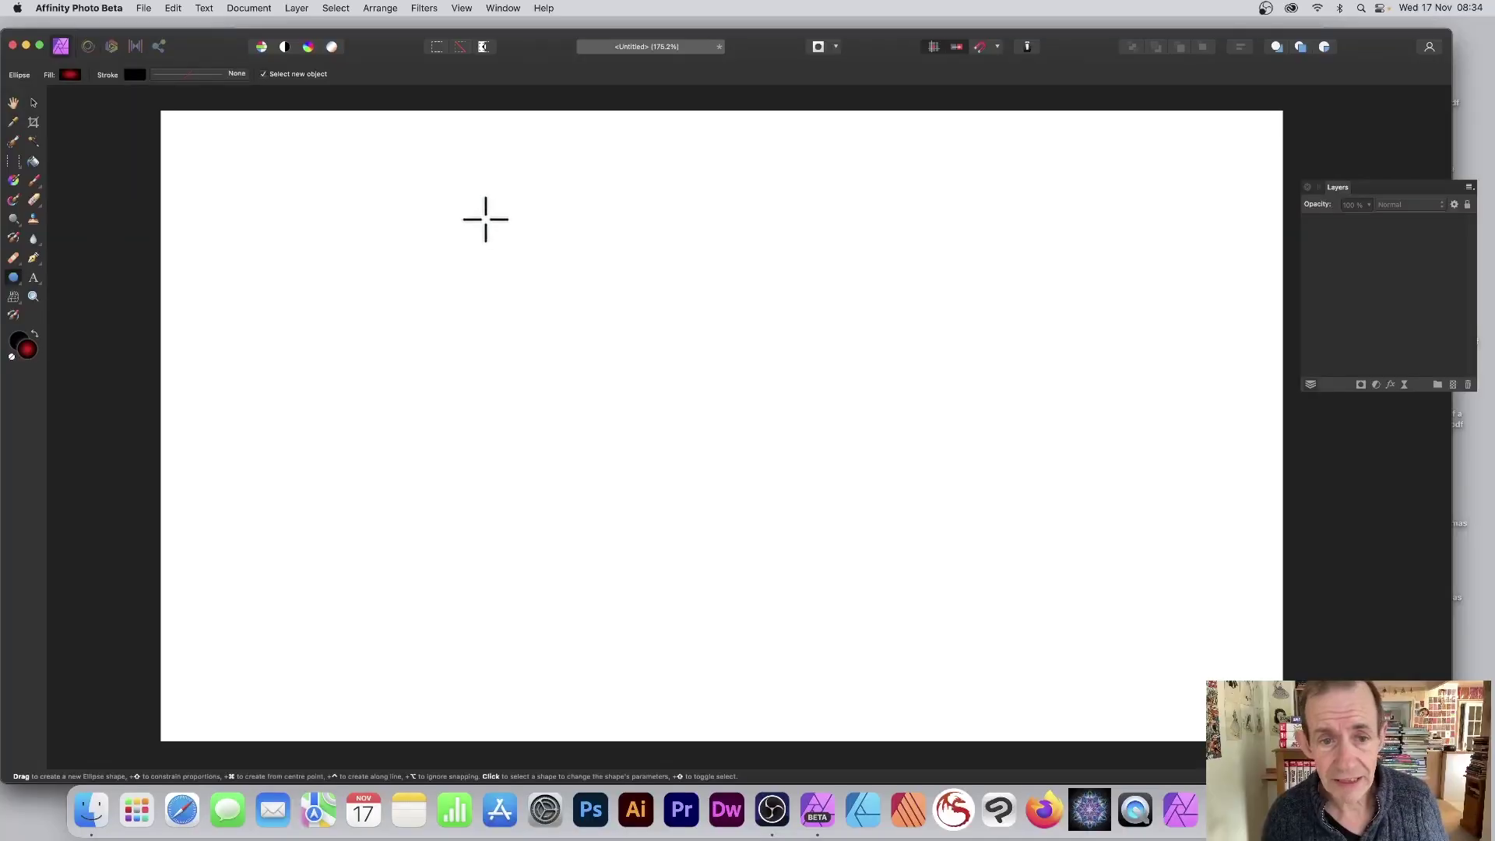
drag(486, 220, 893, 625)
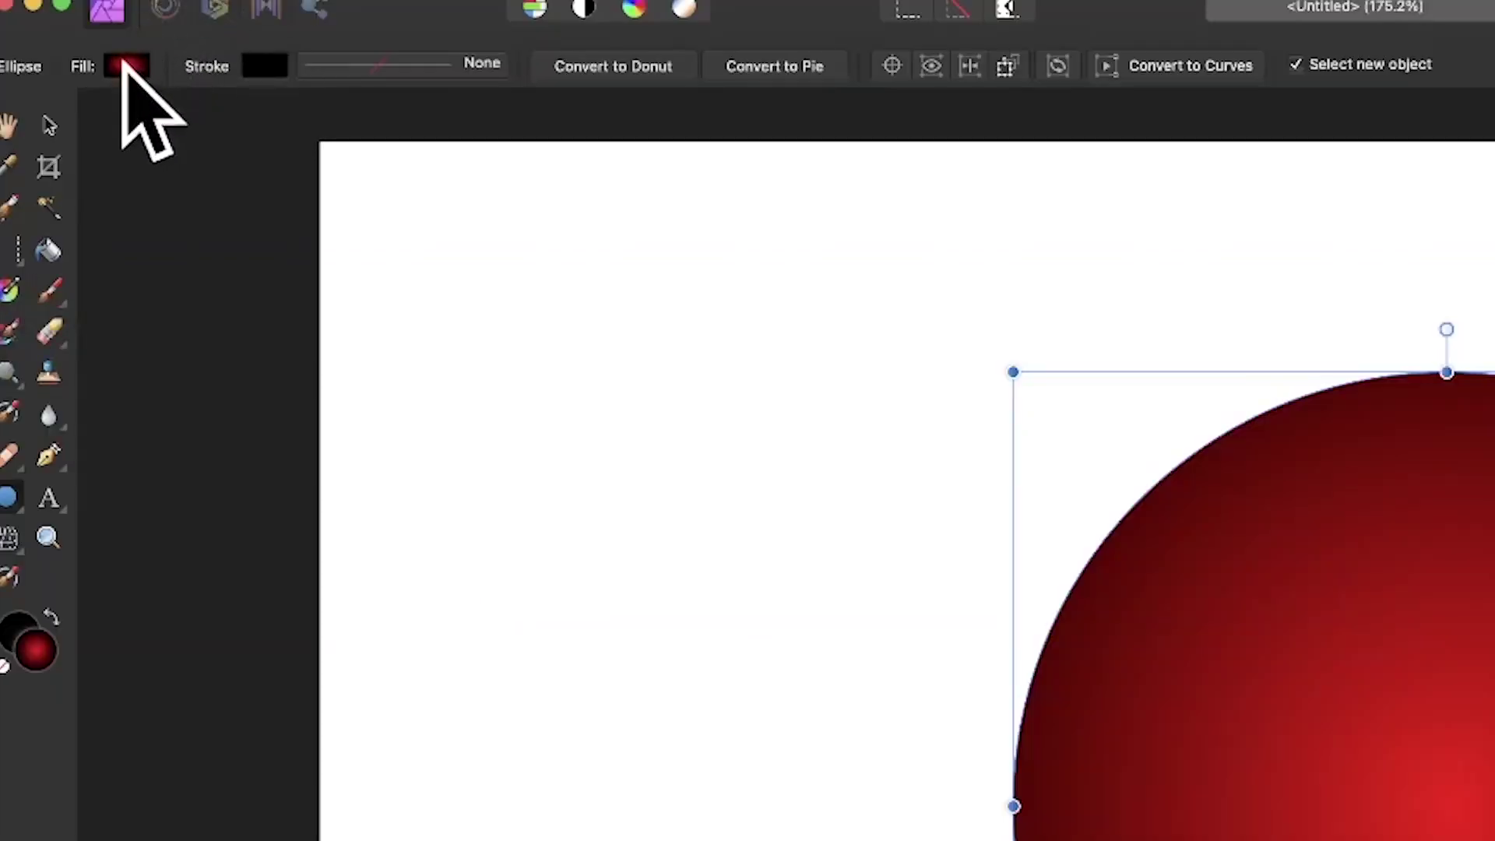
click(125, 67)
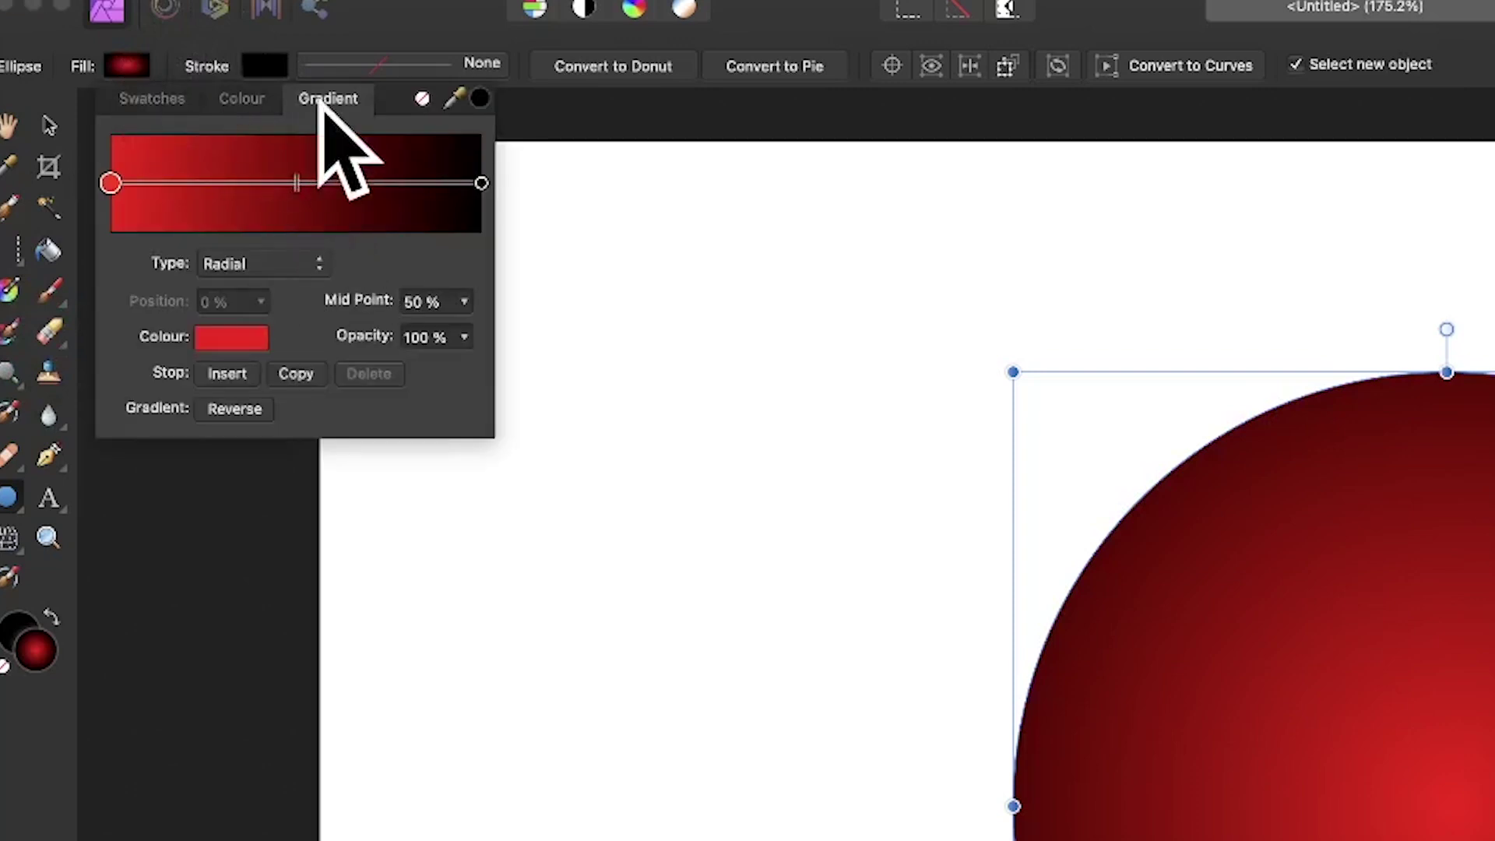
click(117, 184)
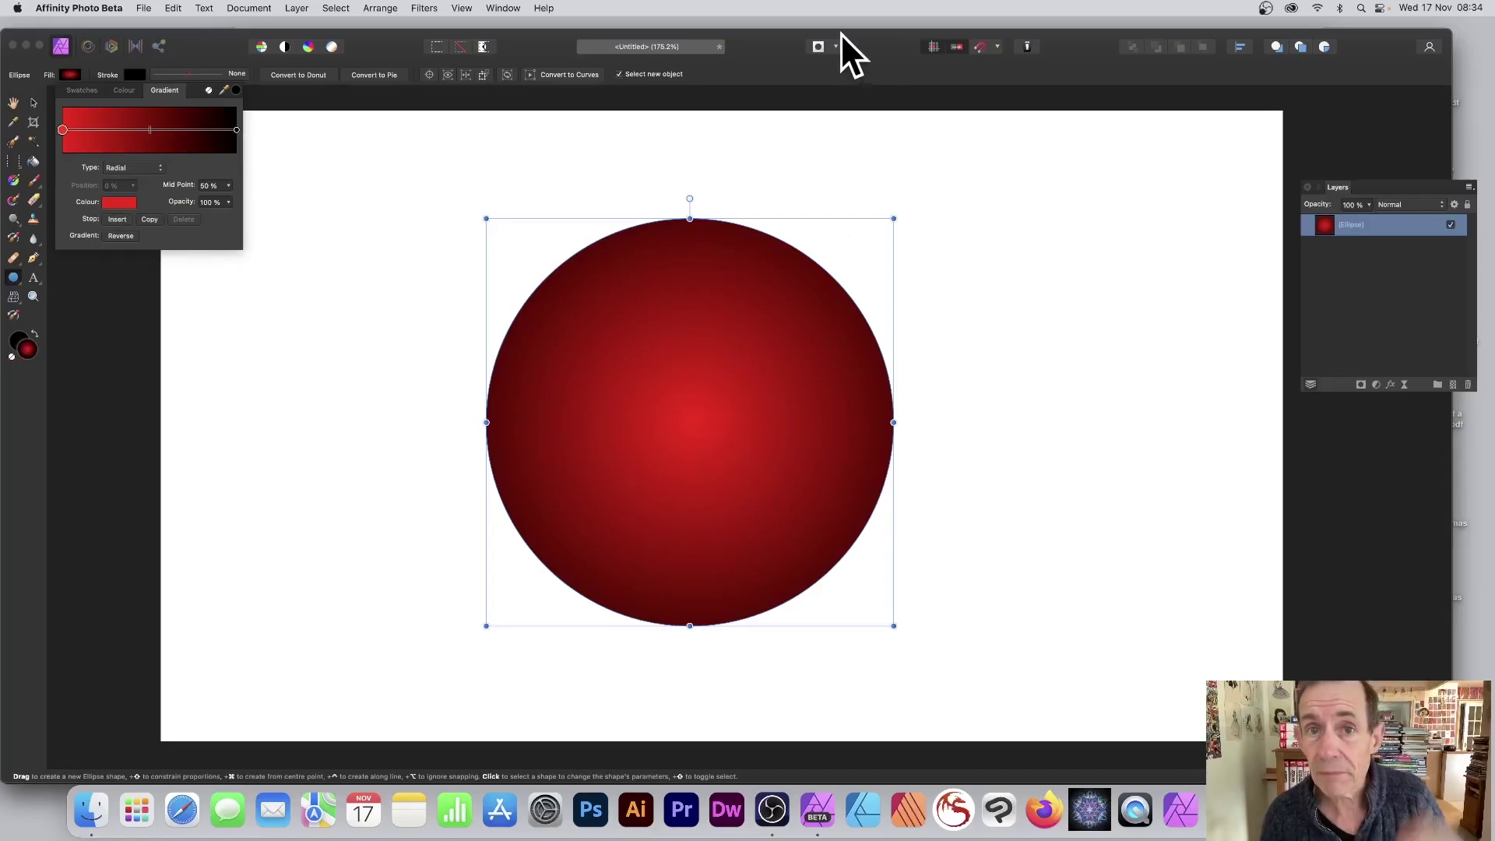
Step: Make a selection from the circle layer and feather it by about 302 px
click(768, 49)
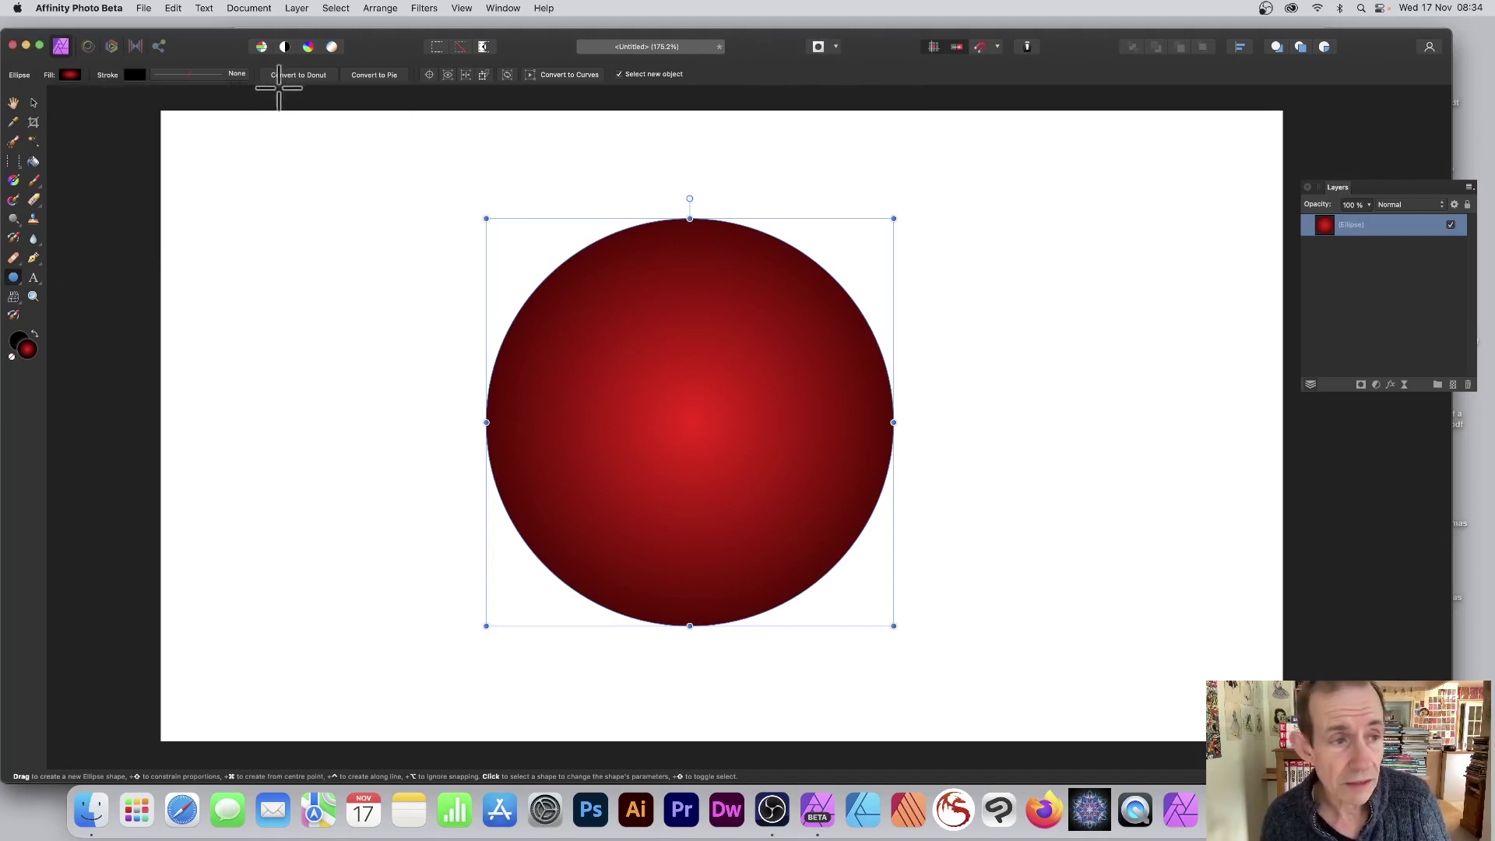
click(33, 101)
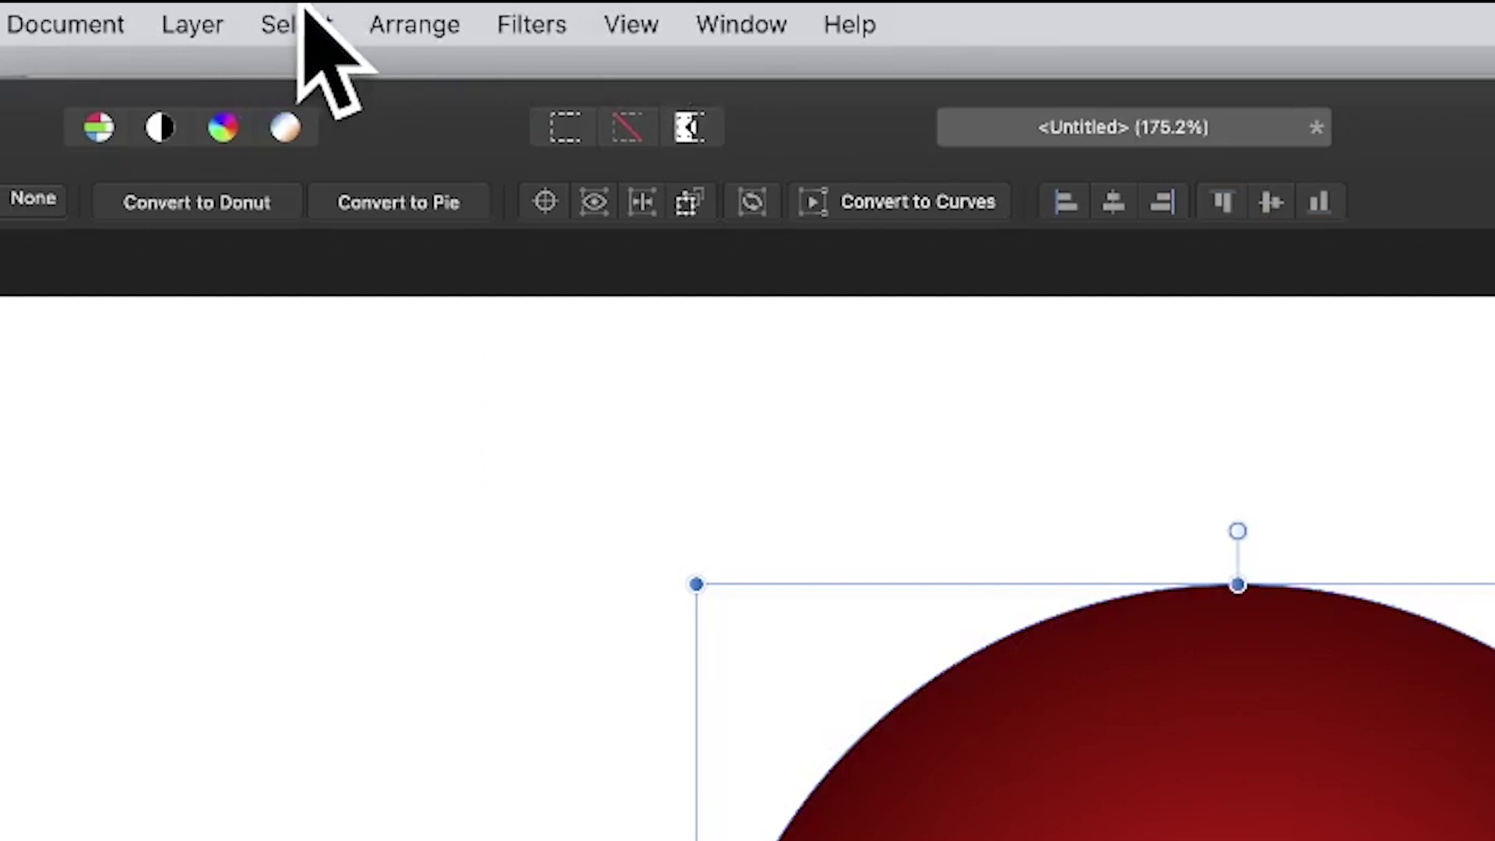
click(306, 21)
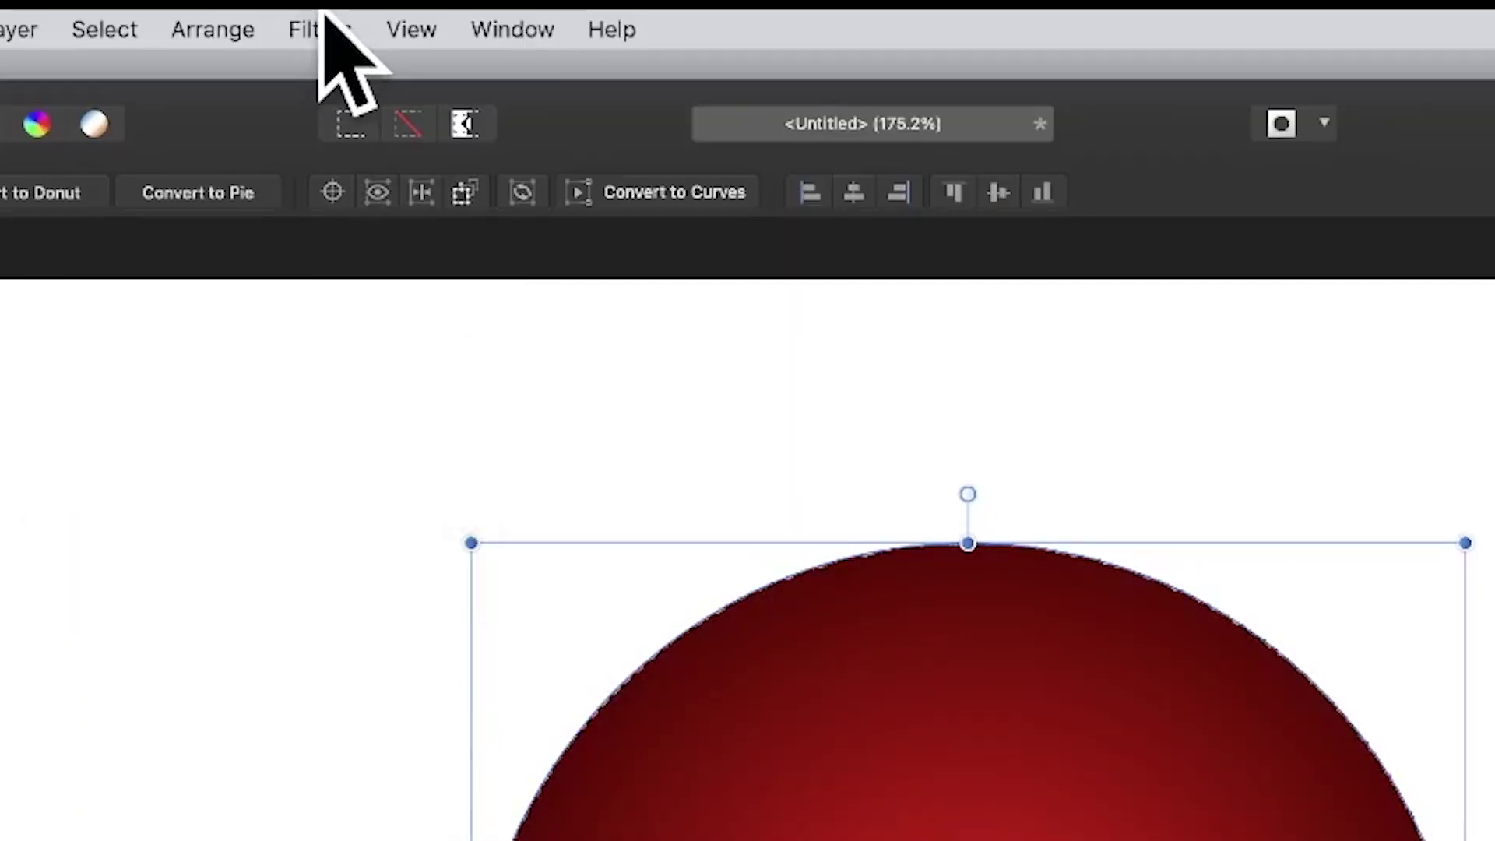
click(105, 29)
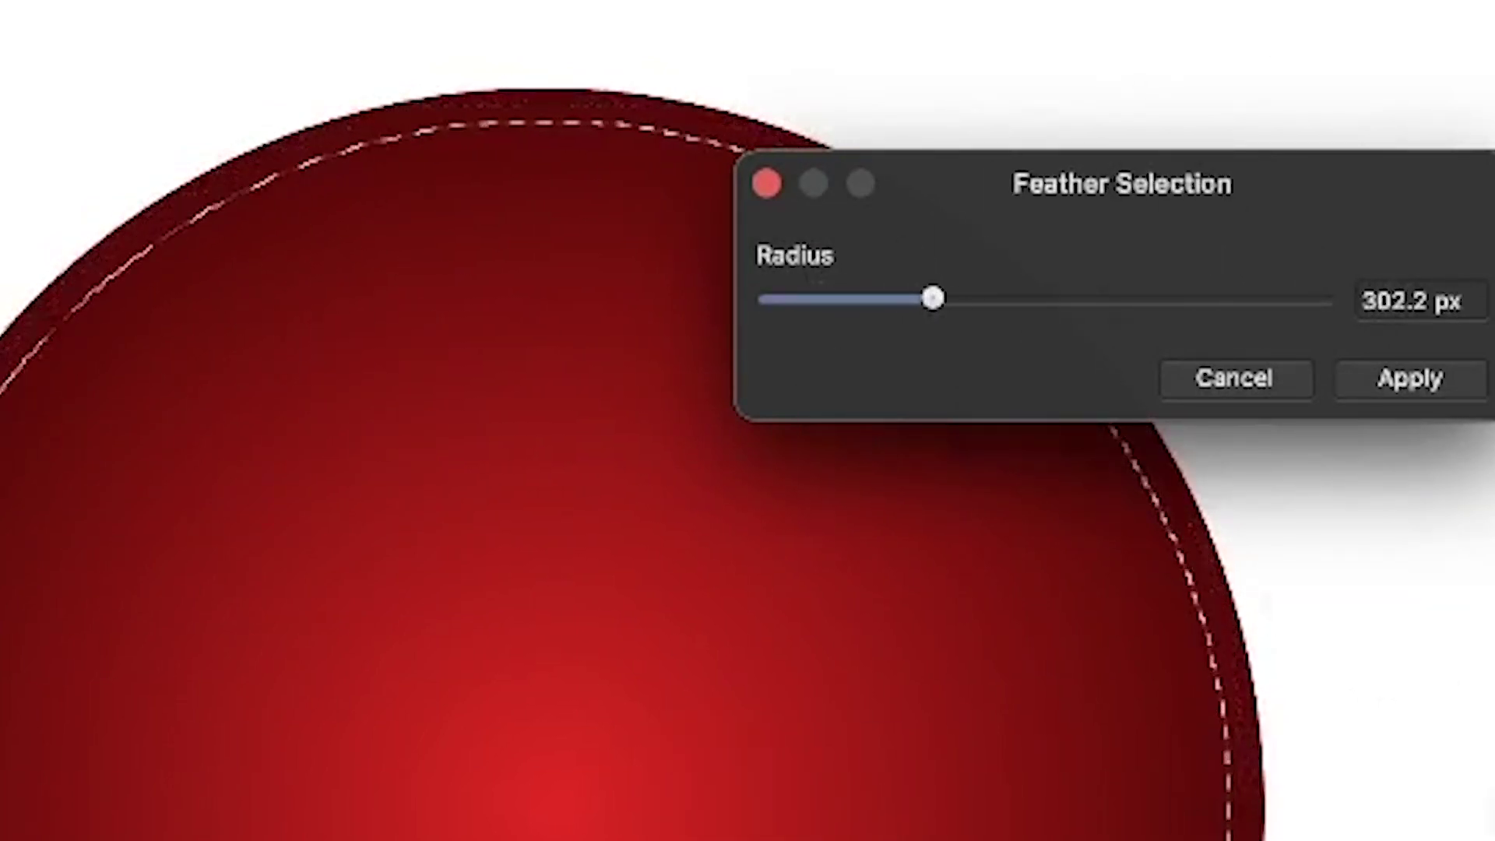
Step: Apply the 302 px feather and invert the selection to cover outside the circle
click(1409, 377)
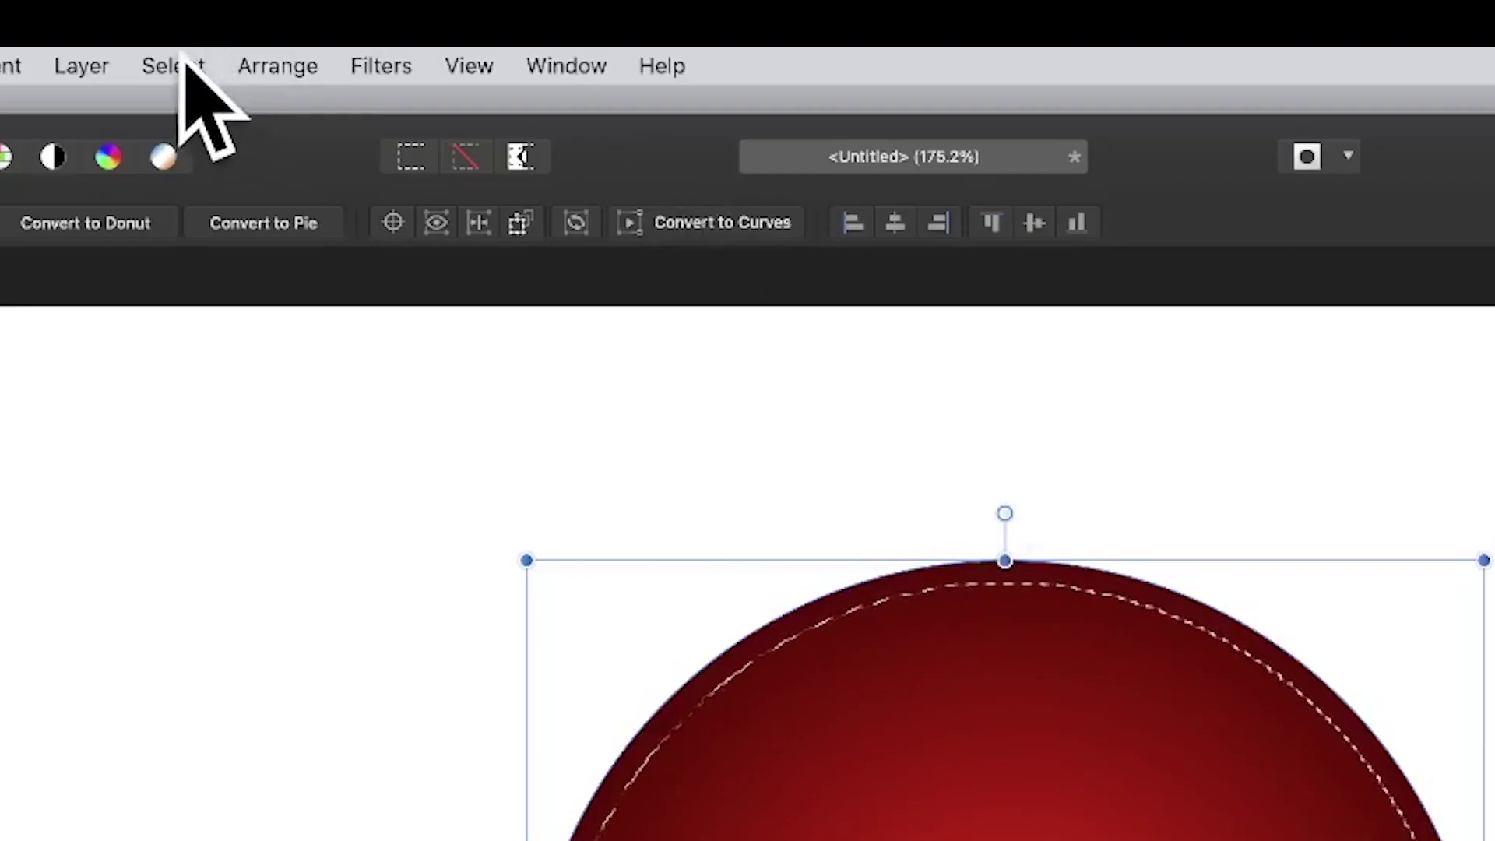
click(334, 7)
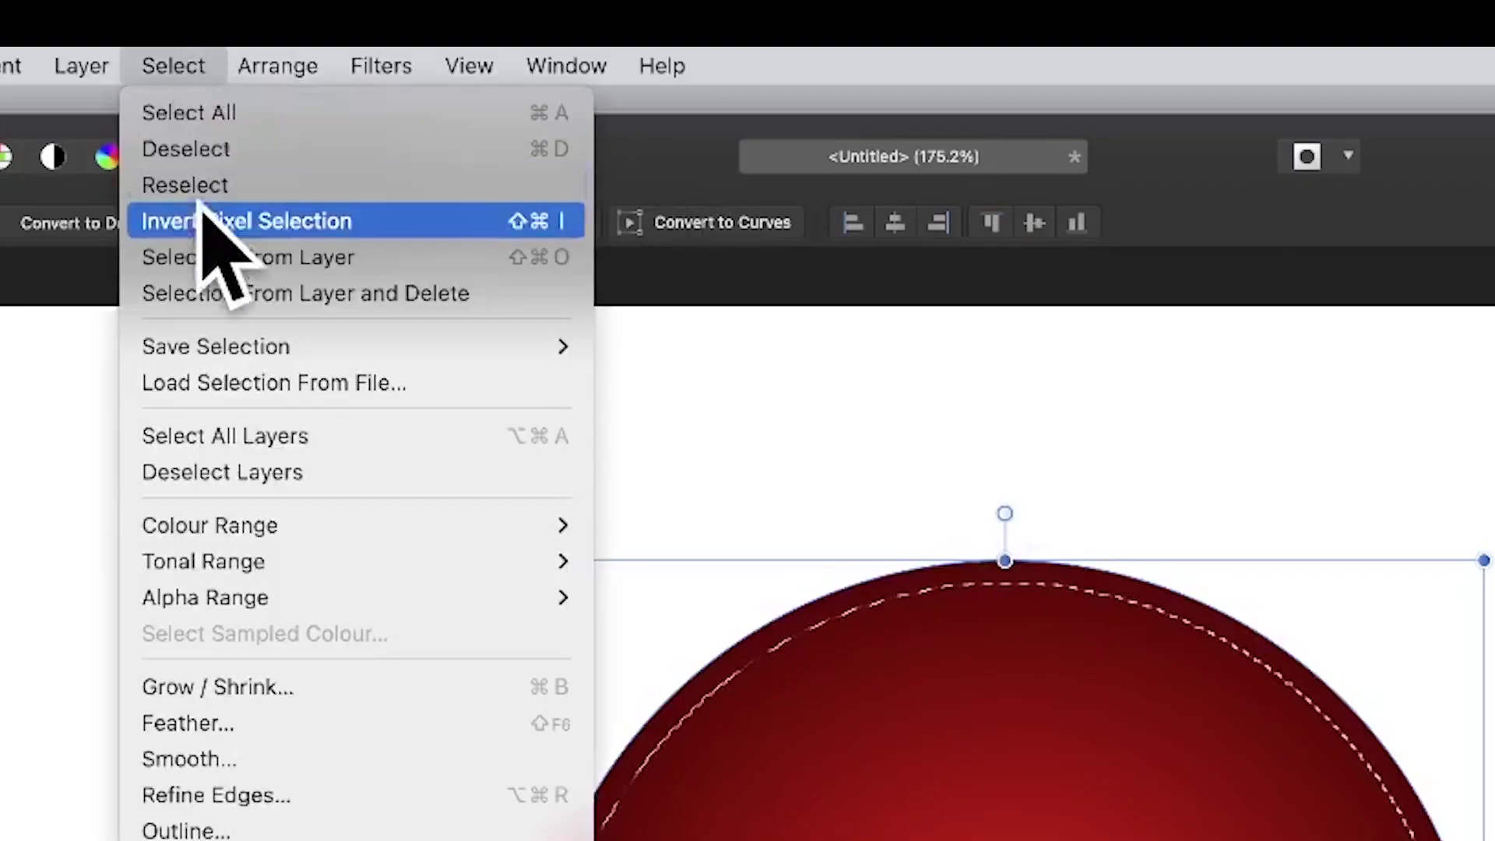
click(214, 222)
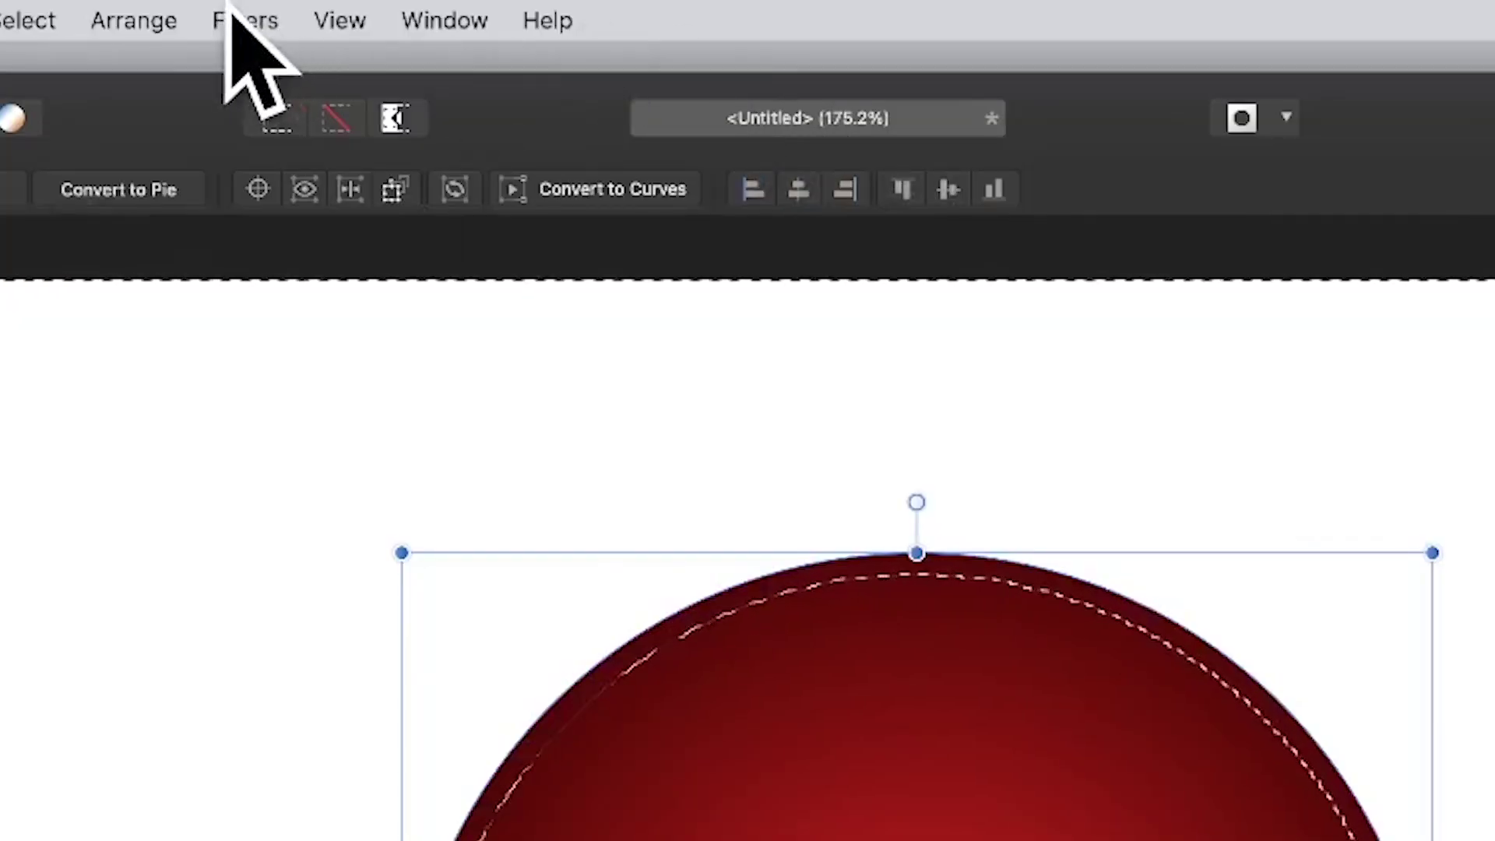
Step: Apply a Gaussian blur of about 48 px outside the circle
click(245, 21)
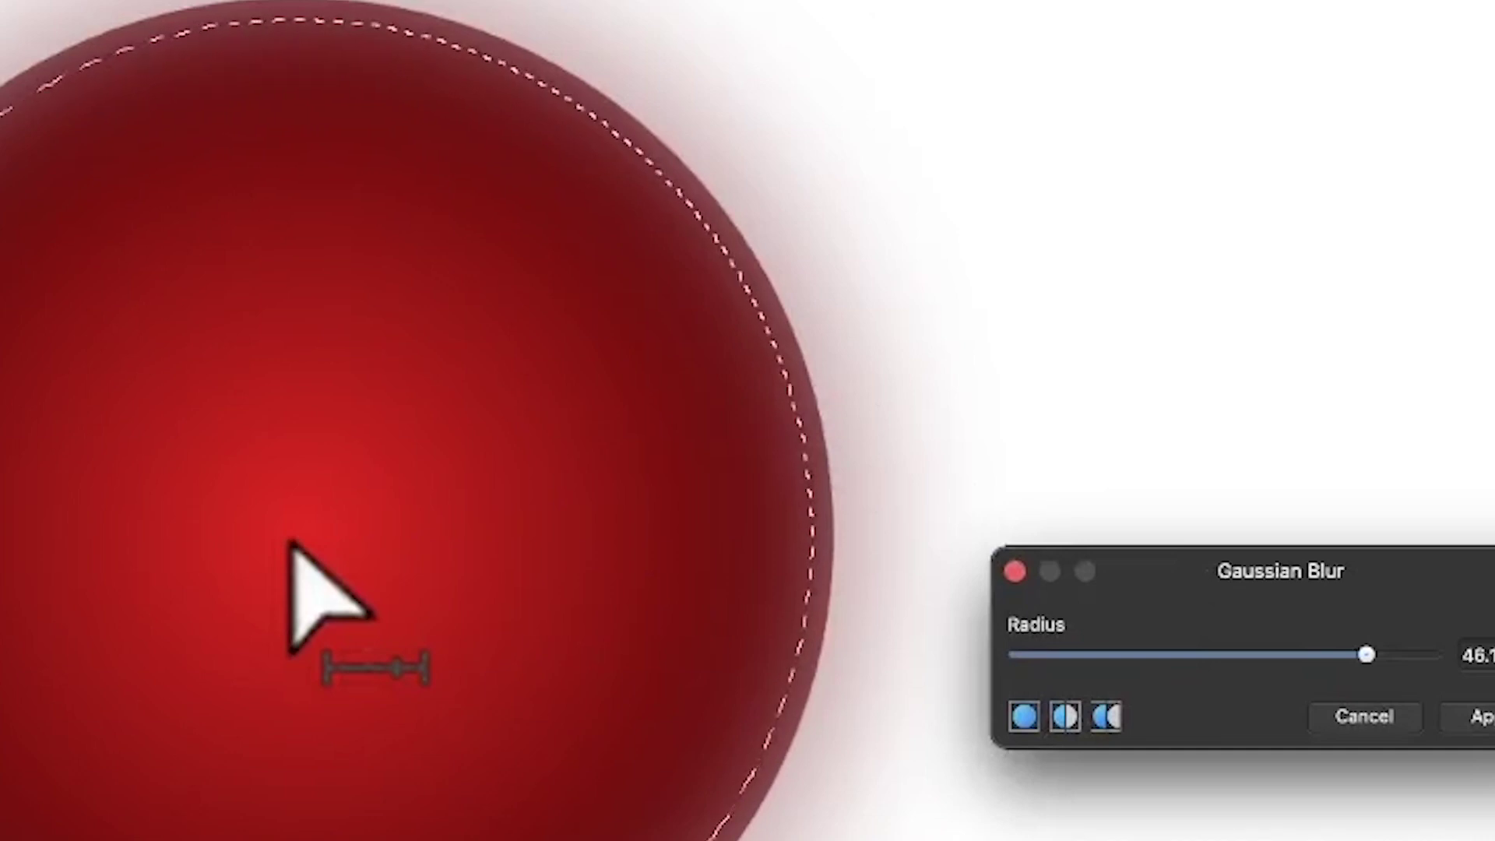
drag(1367, 654, 1378, 655)
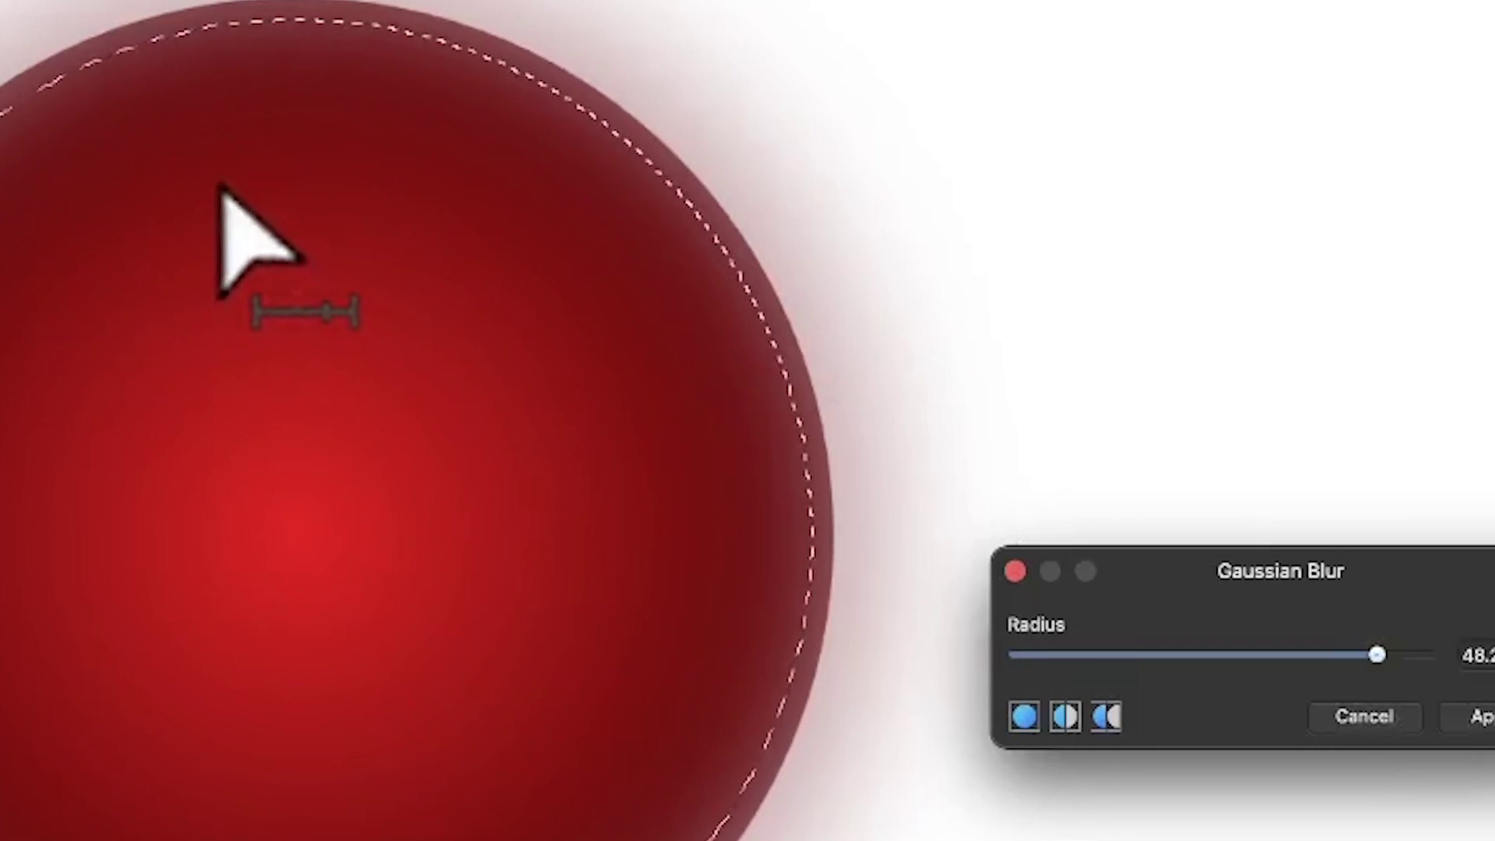
click(1477, 715)
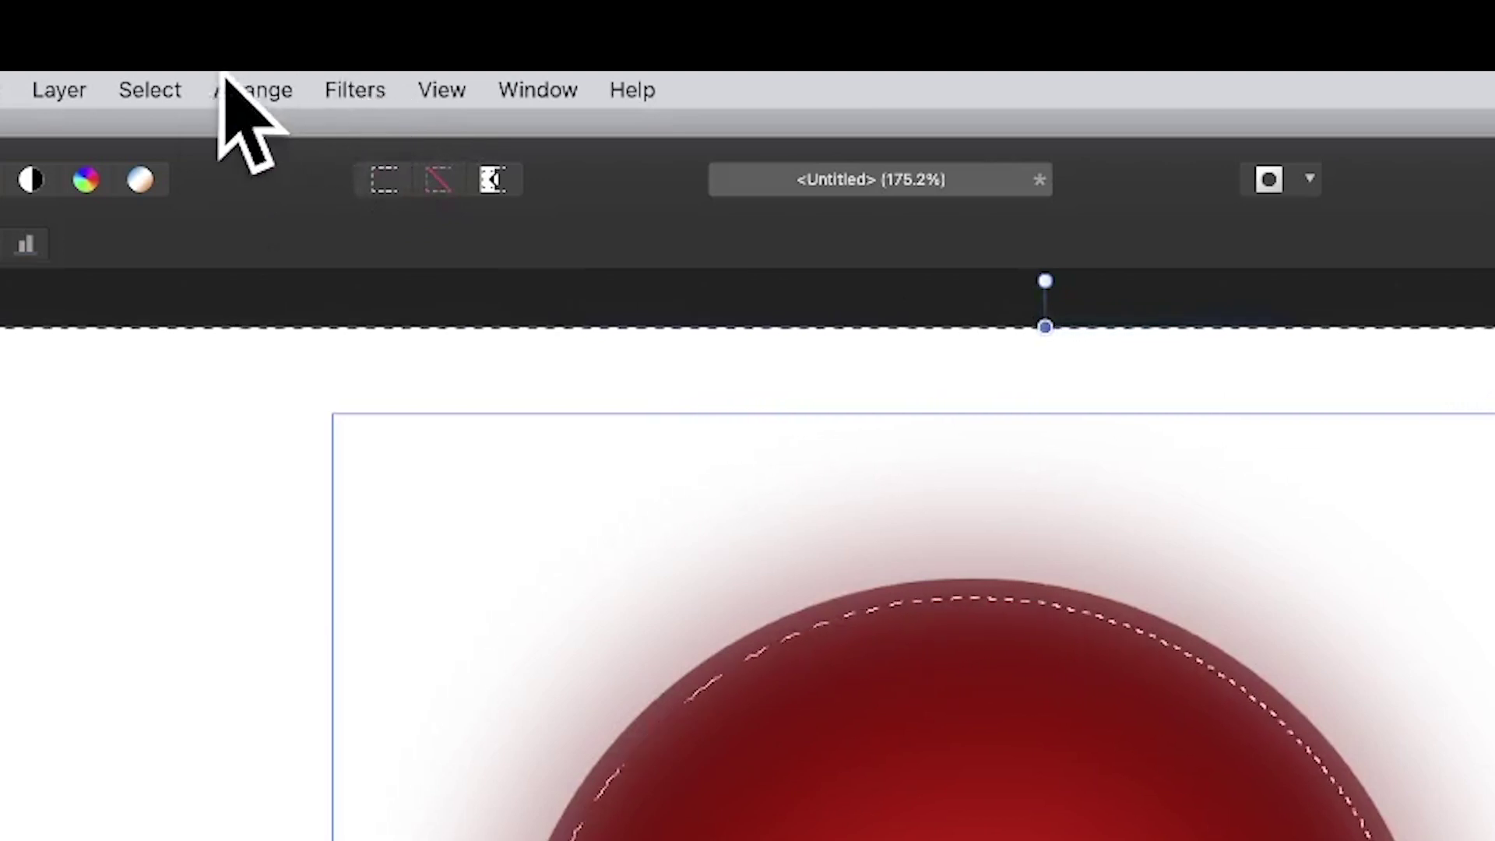
Step: Repeat the Gaussian blur on the circle's edge and deselect
click(354, 91)
click(386, 146)
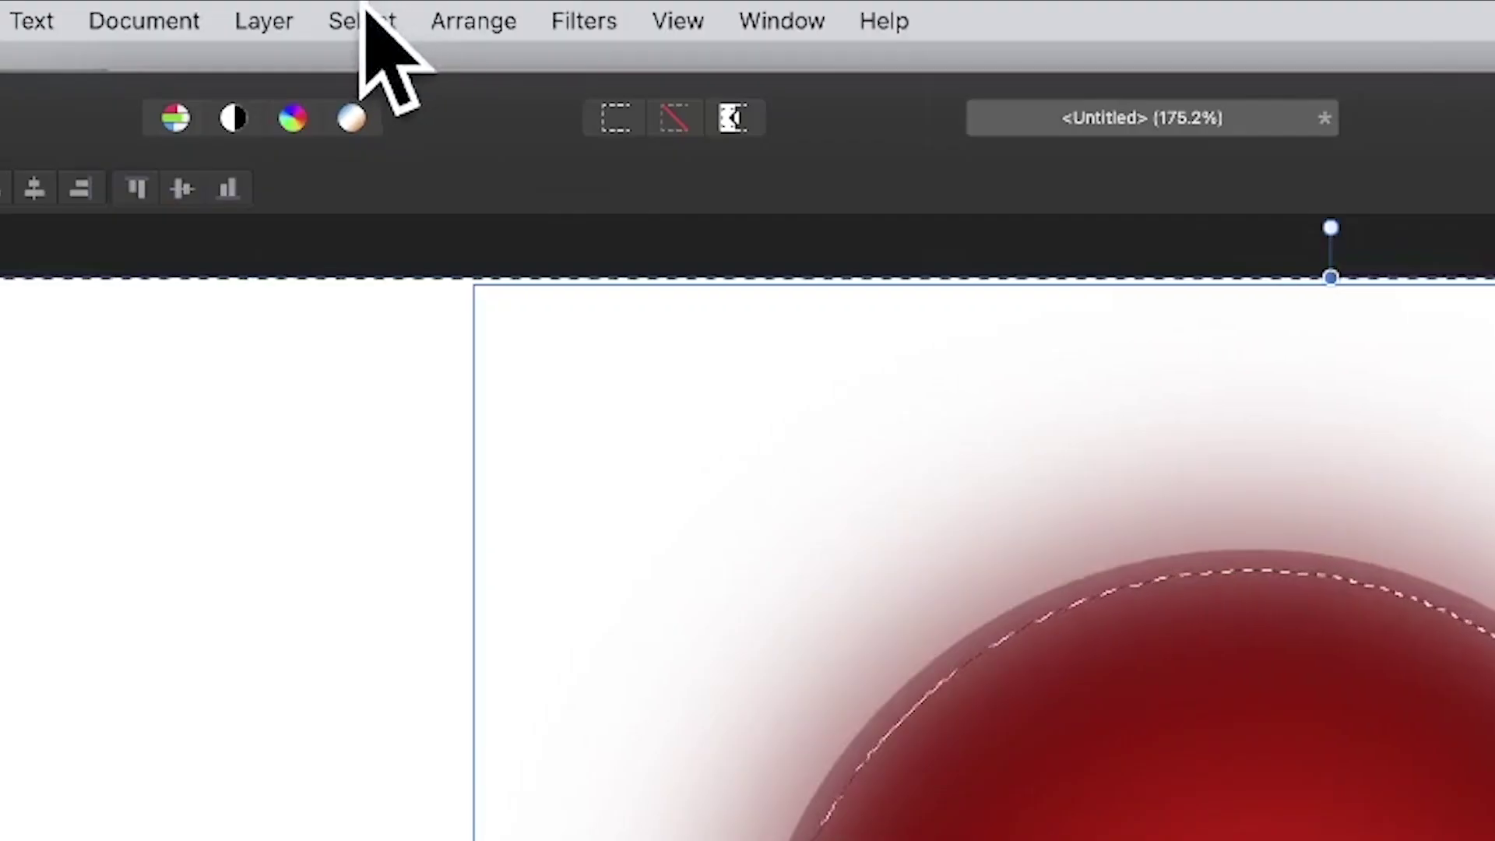
click(334, 8)
click(362, 109)
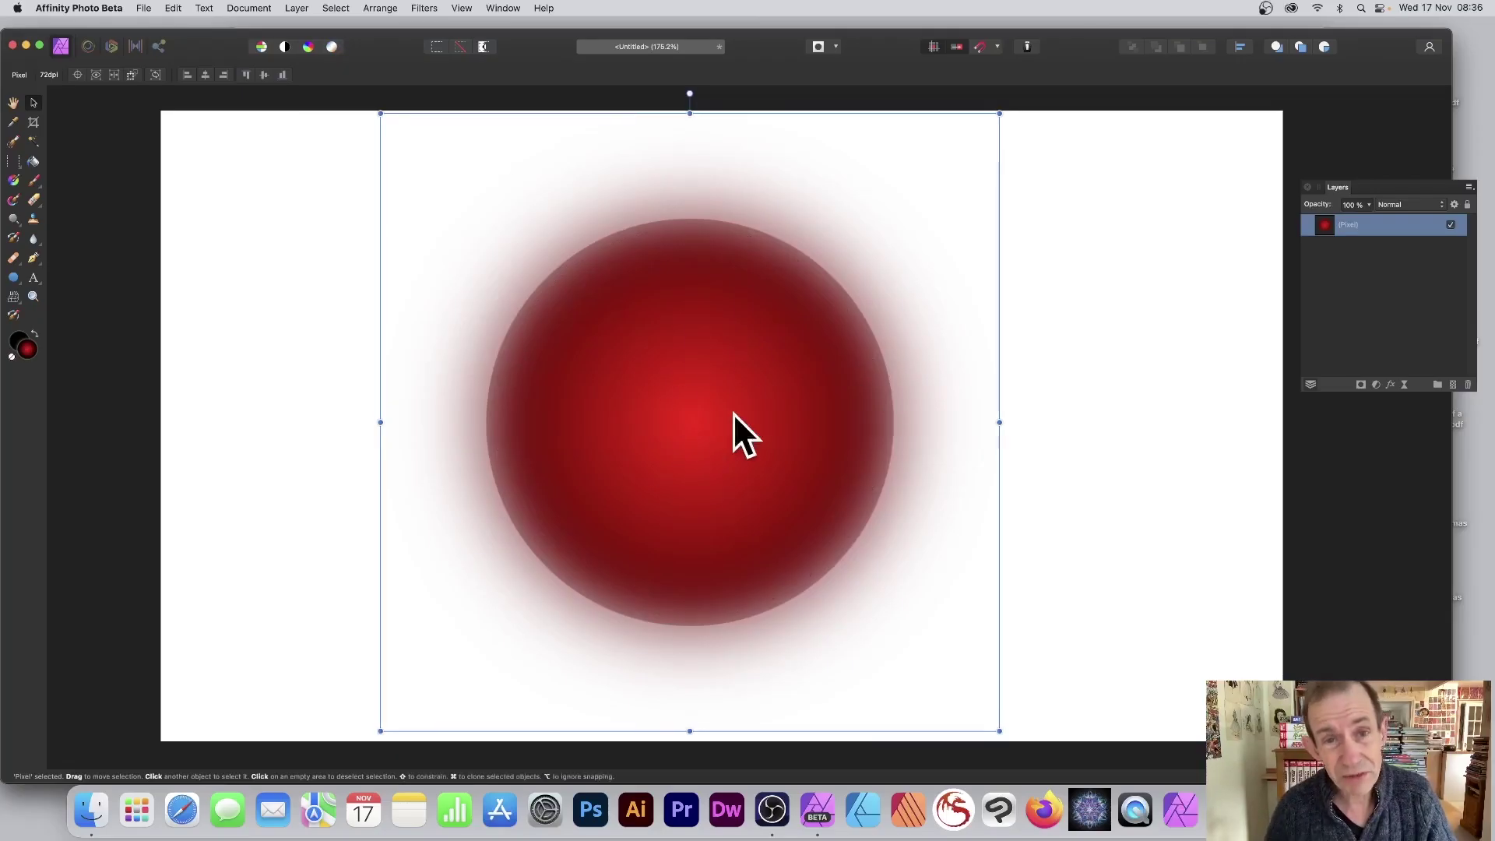
Step: Shrink the blurred circle layer and move it up and to the left
drag(381, 116, 524, 232)
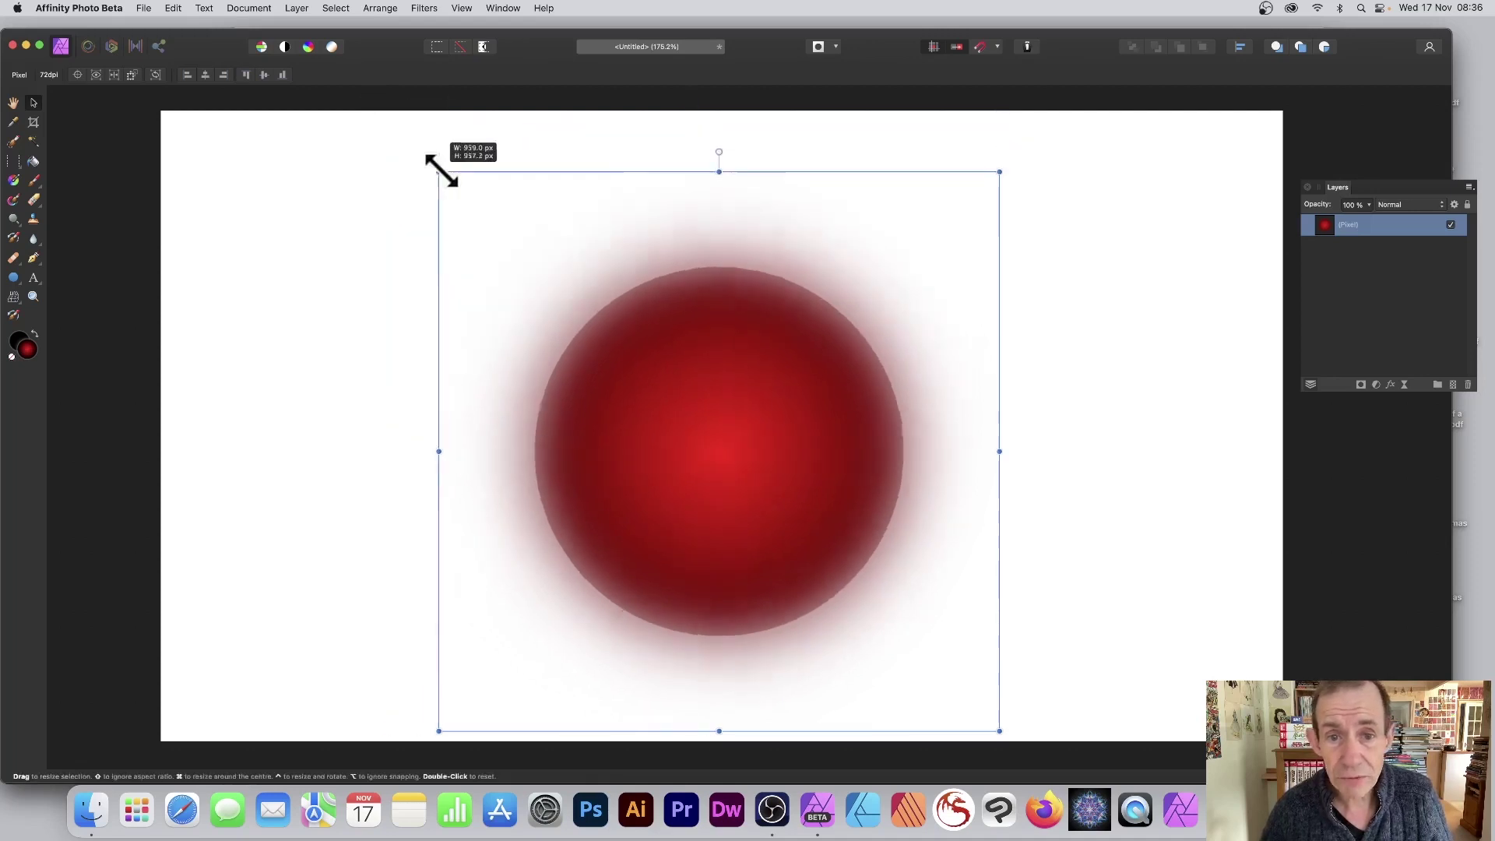
drag(801, 452, 737, 381)
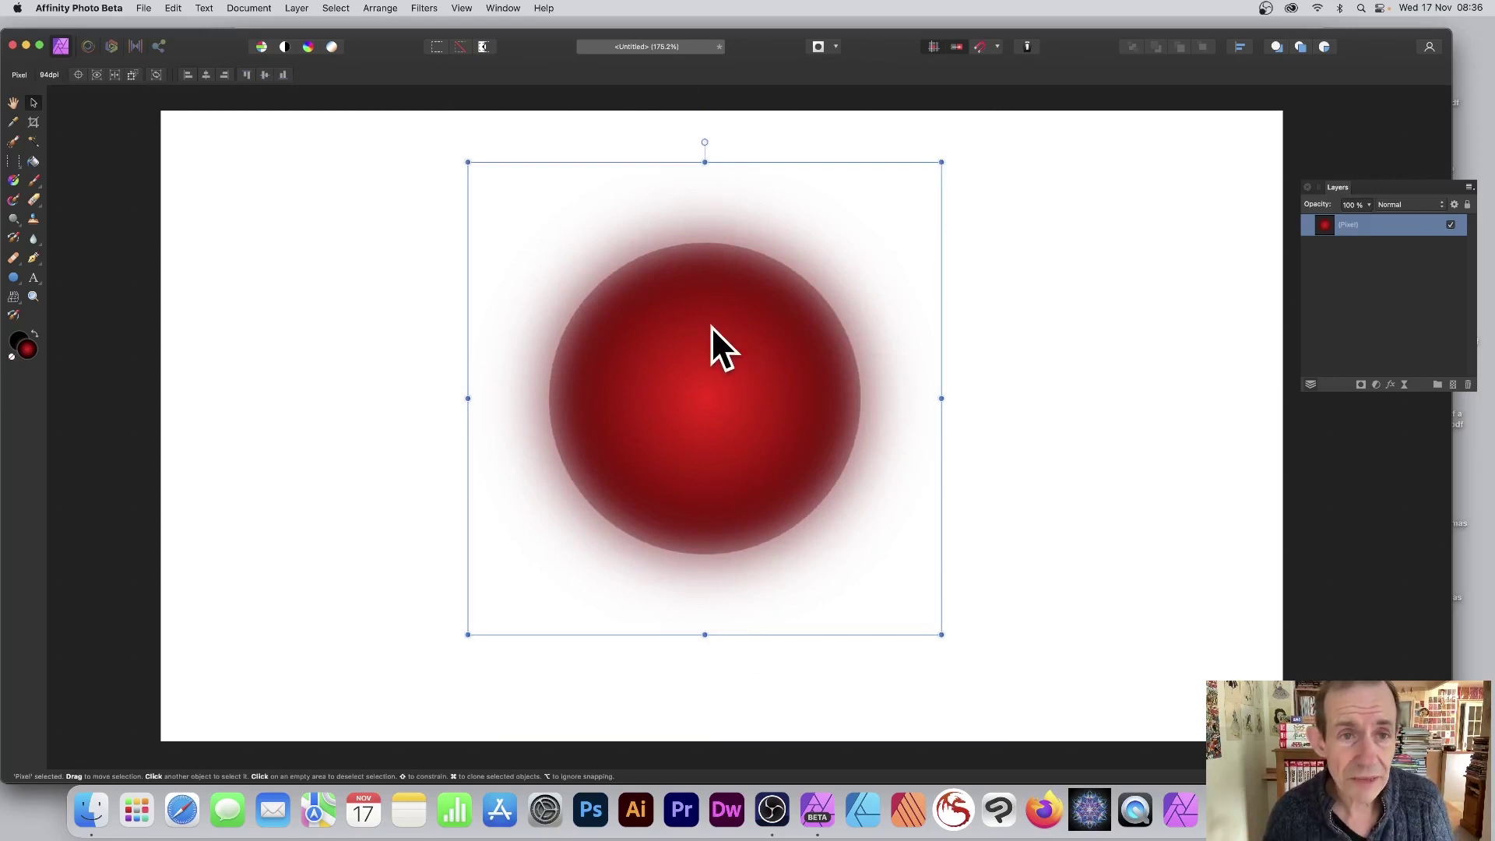
drag(468, 160, 510, 195)
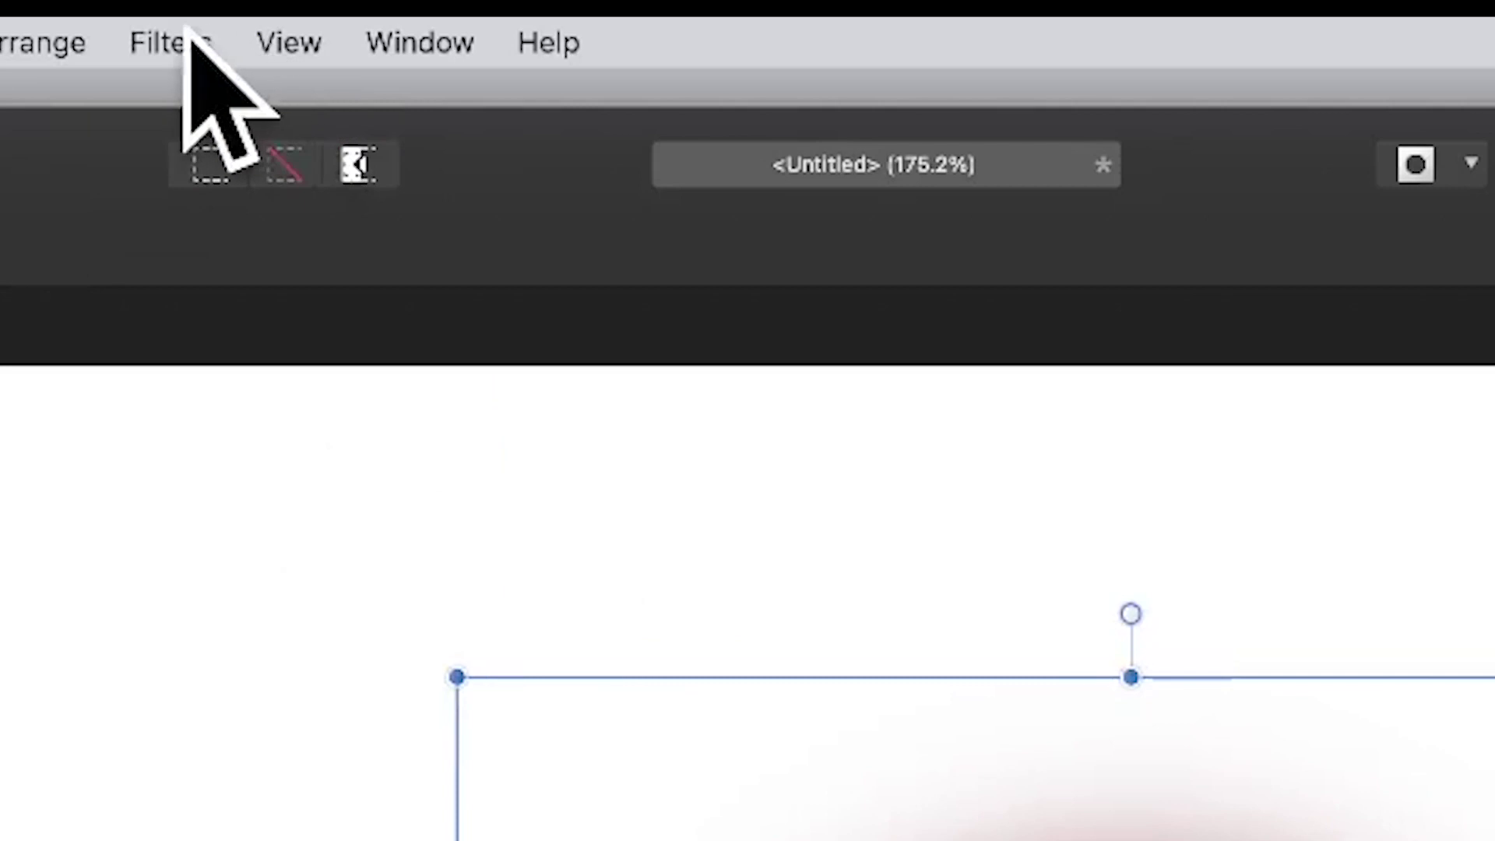
Step: Open the Deform filter and pin the blob's edges and centre
click(170, 42)
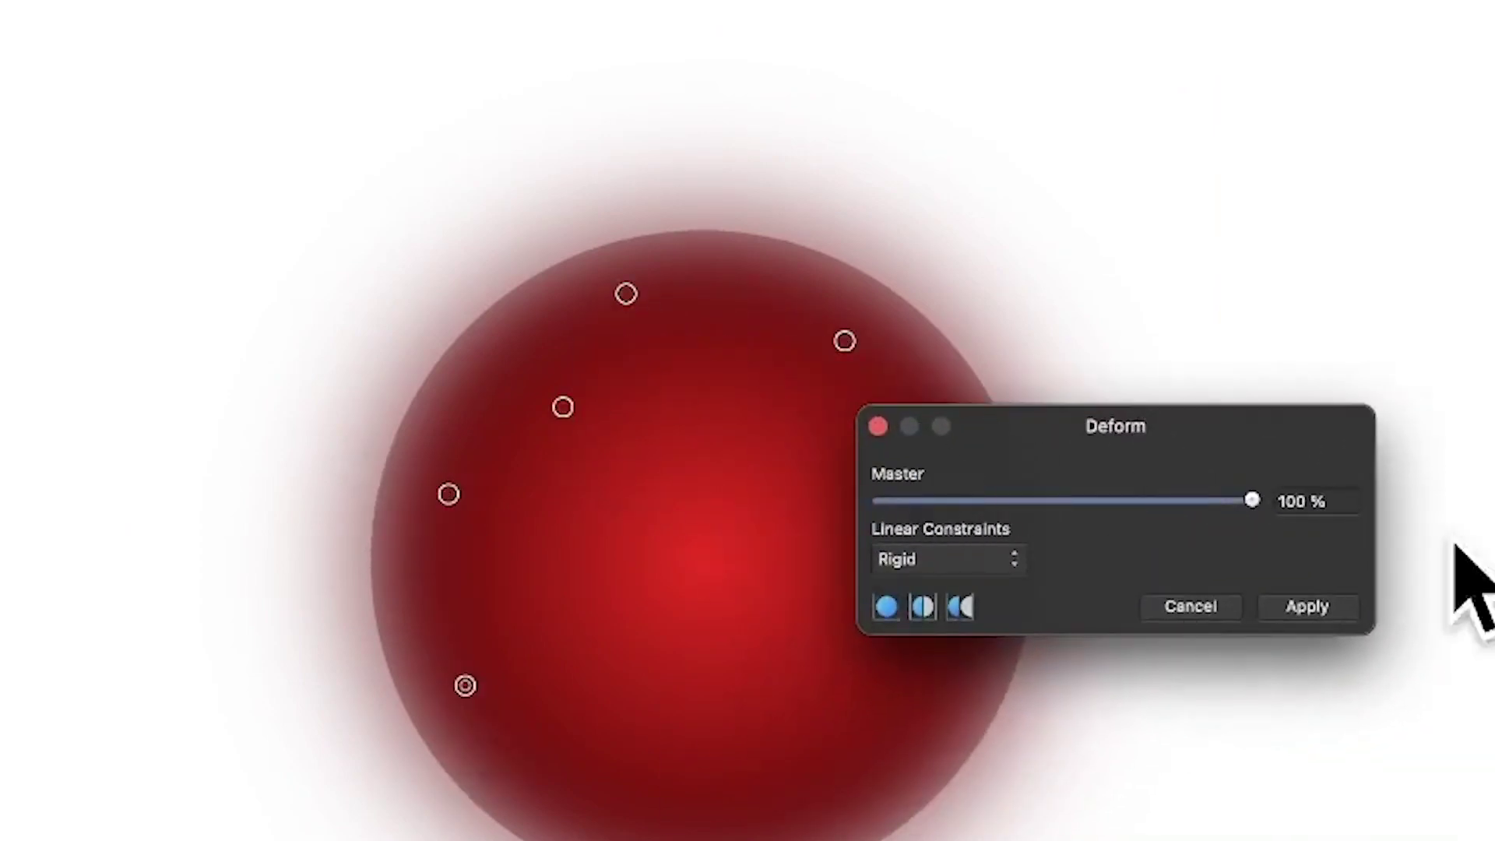
click(554, 786)
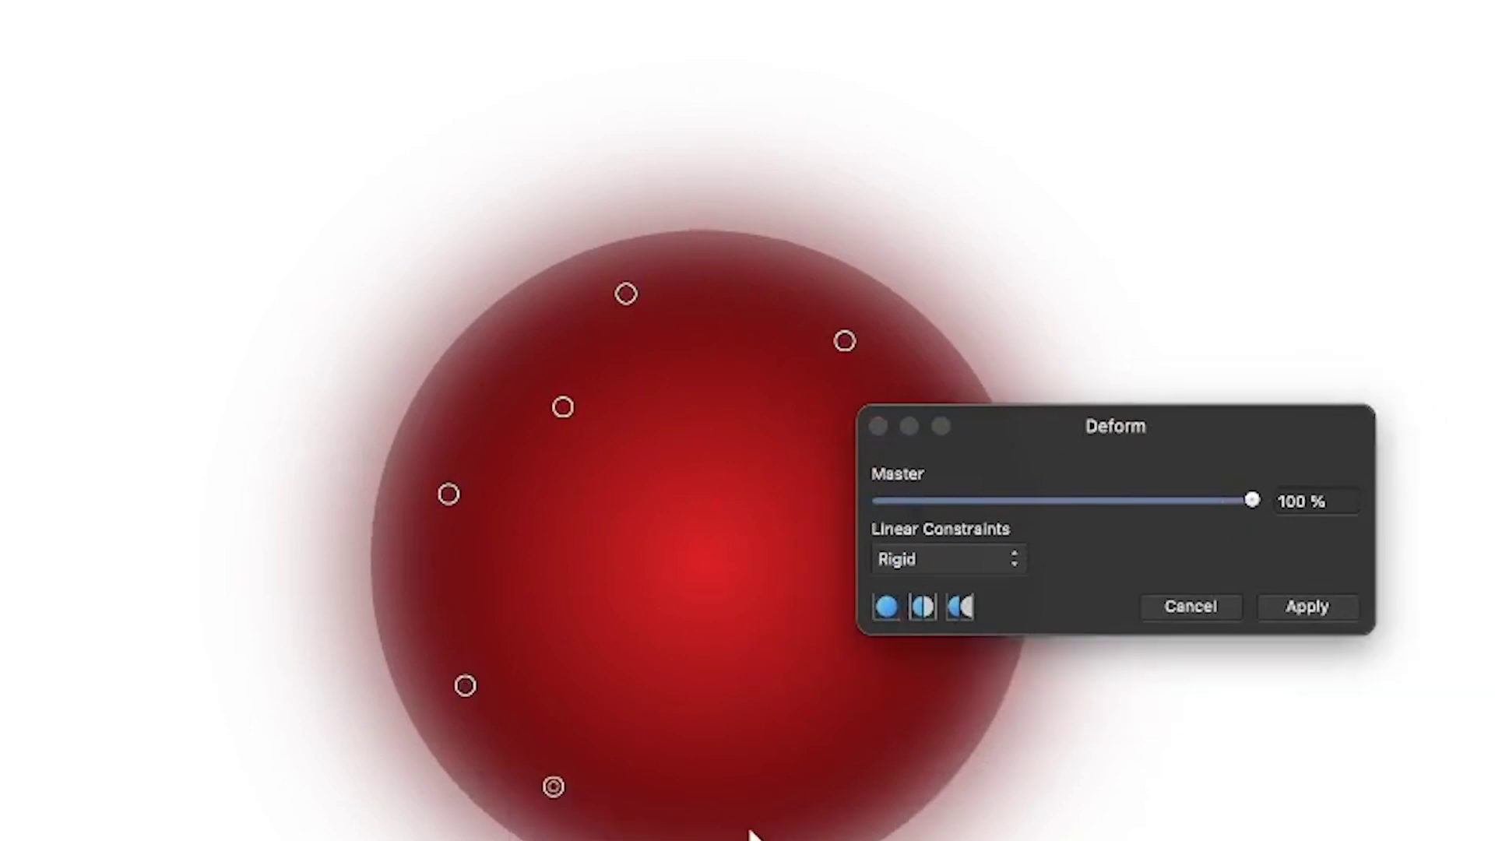
click(974, 704)
click(945, 383)
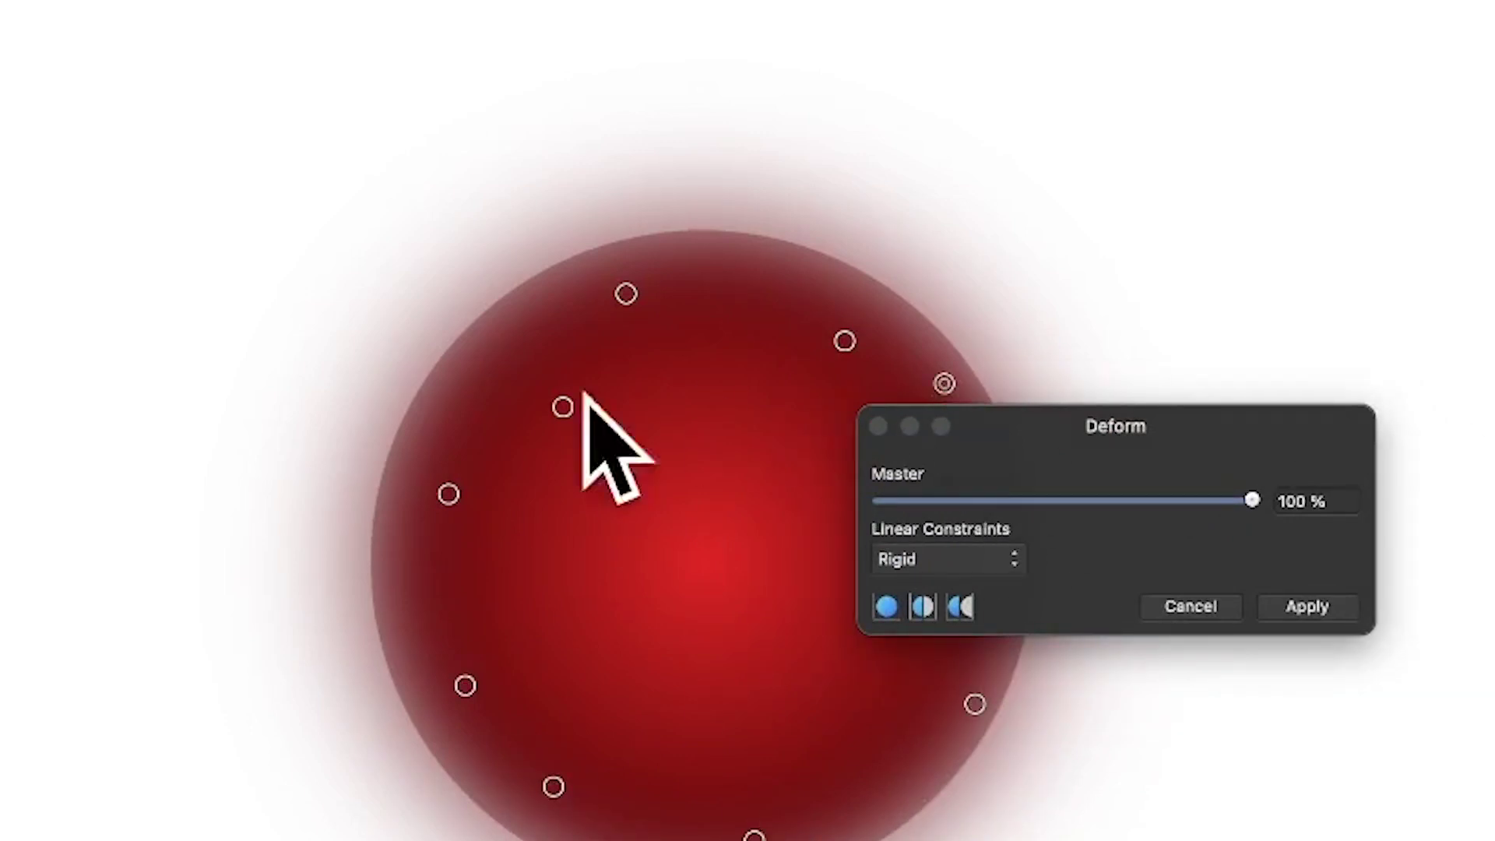
click(691, 556)
Step: Pull lobes outward toward the upper left, upper right, lower right and lower left
drag(690, 557, 126, 384)
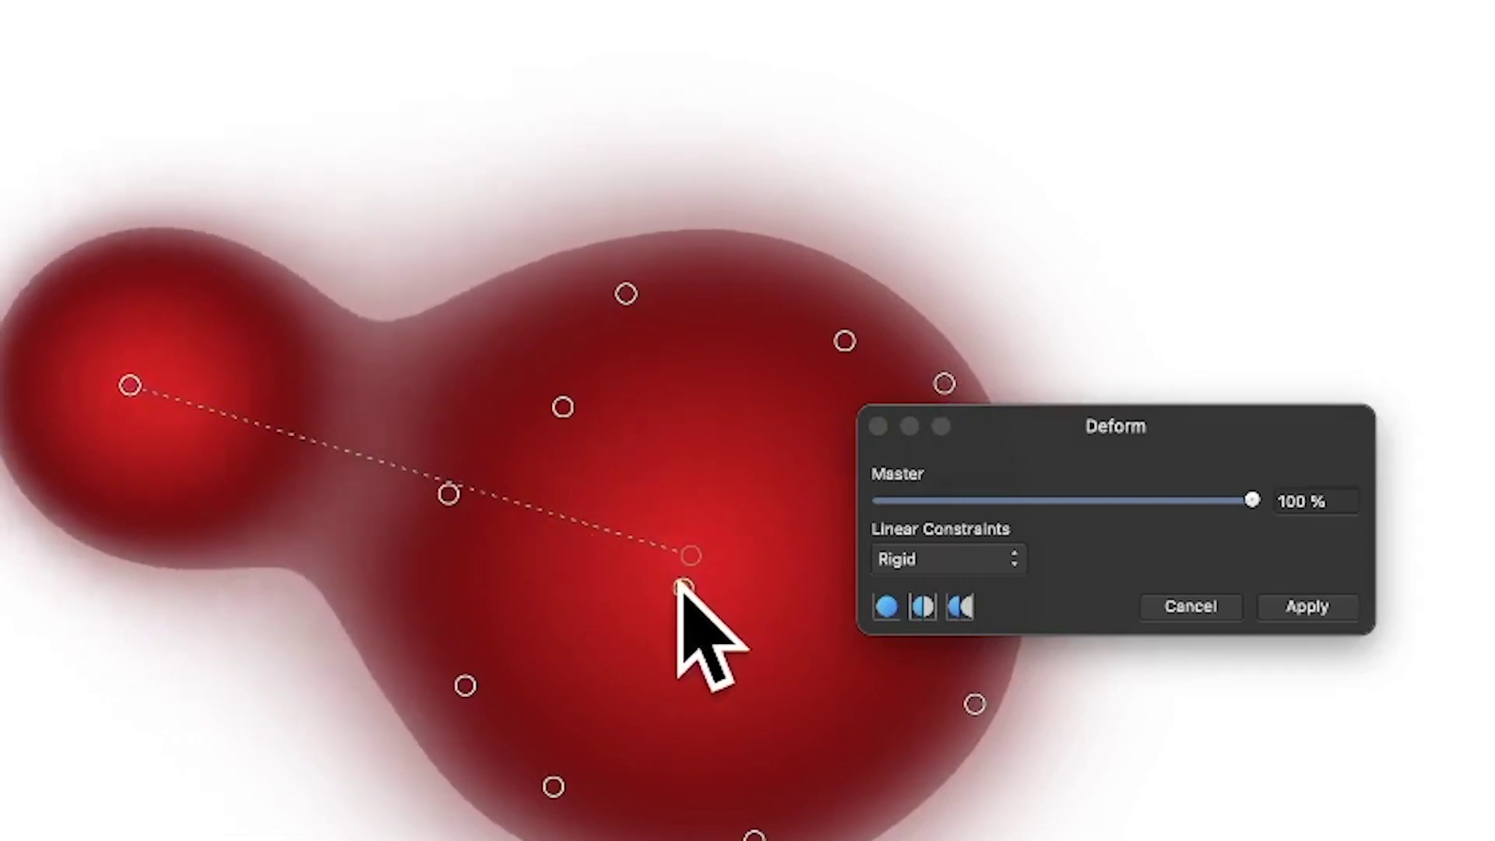
mouse_move(691, 556)
mouse_down()
mouse_move(650, 523)
mouse_move(522, 112)
mouse_up()
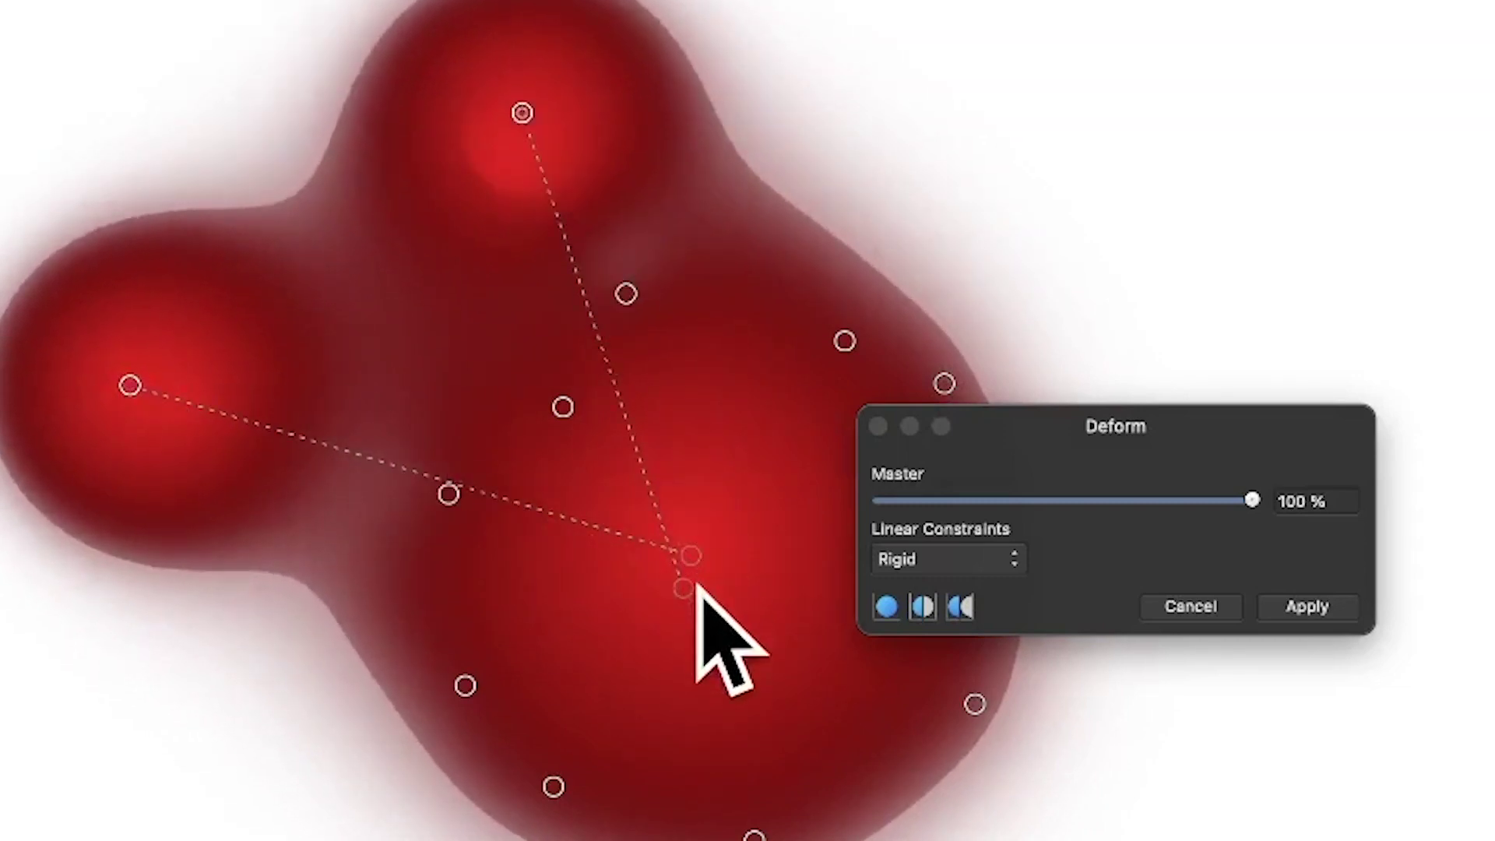
drag(692, 589, 1103, 190)
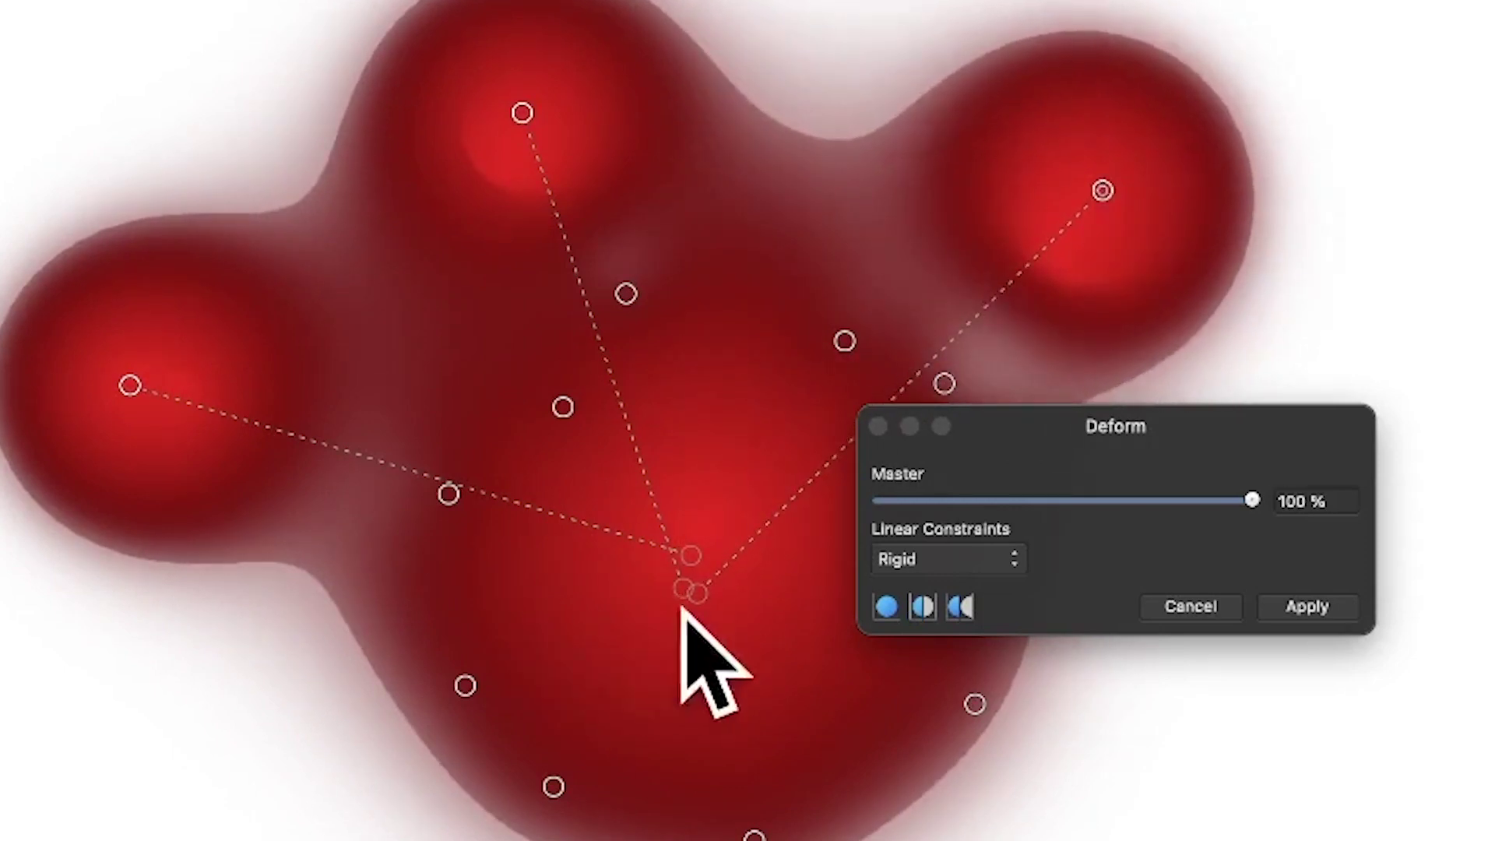
drag(705, 513, 1168, 794)
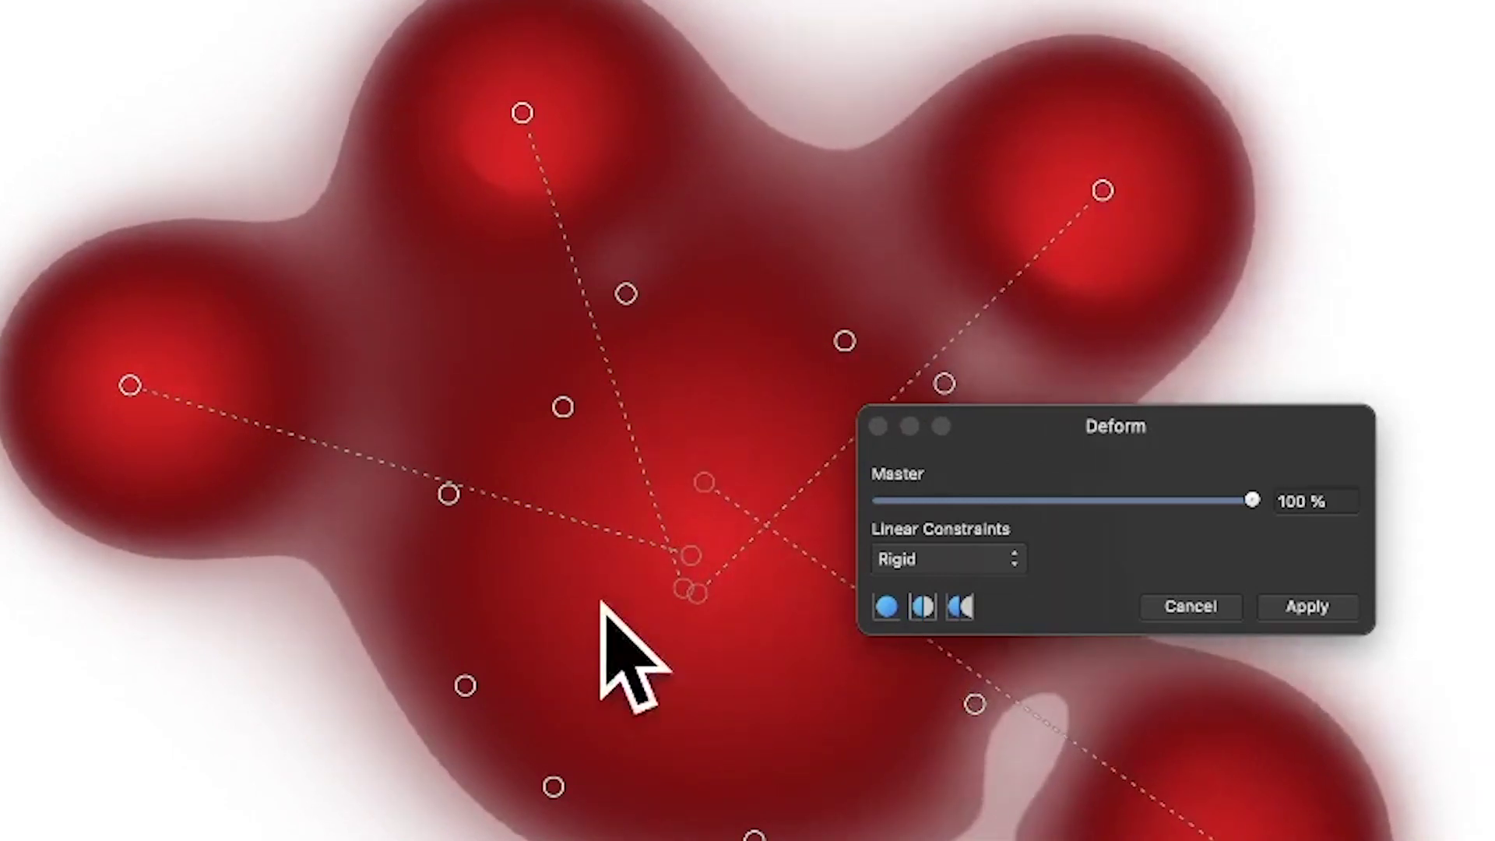
drag(690, 584, 444, 829)
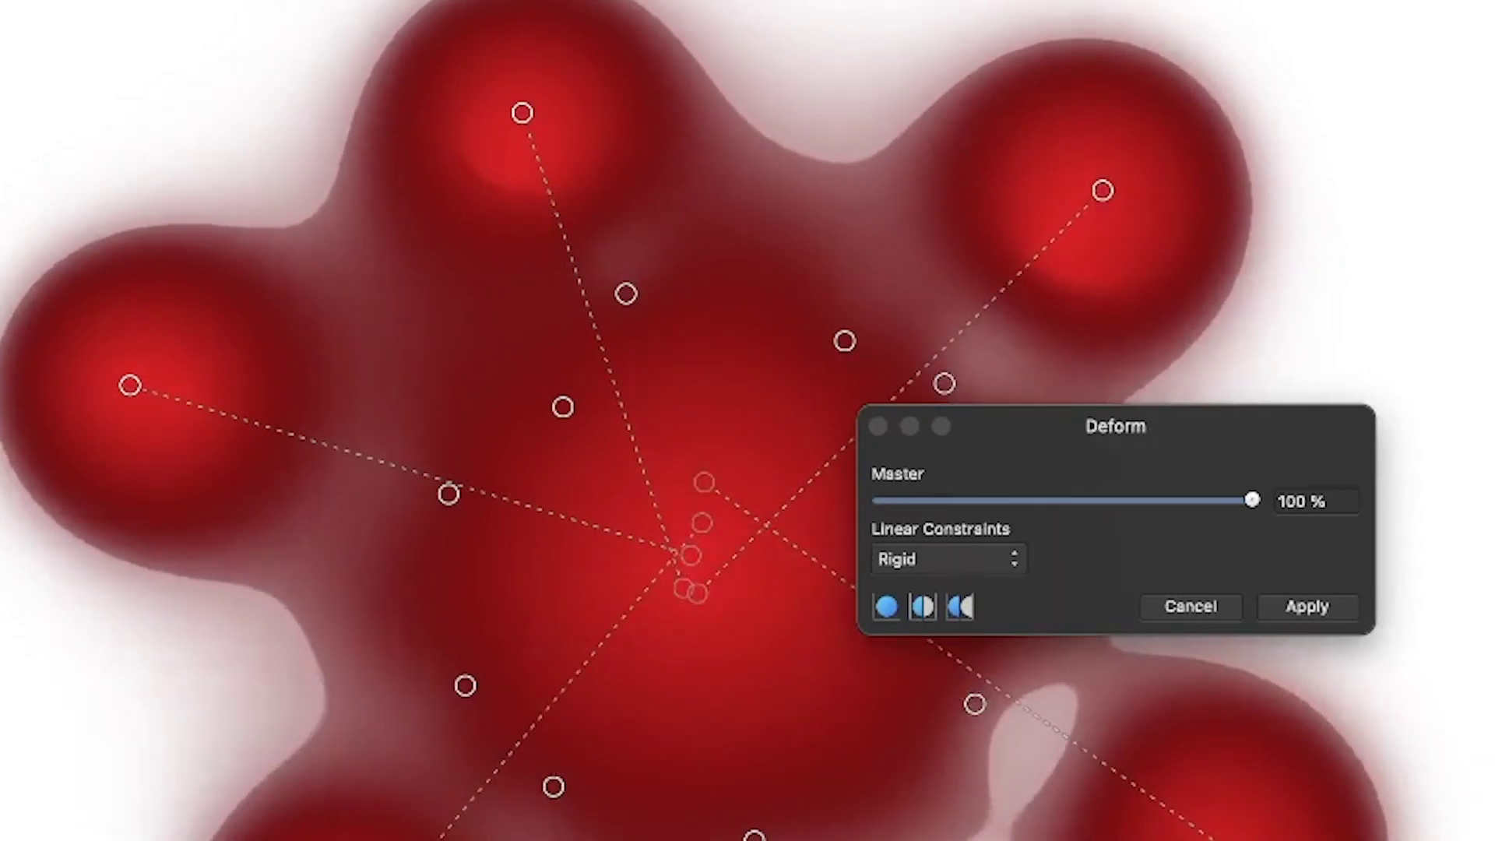
drag(676, 532, 134, 742)
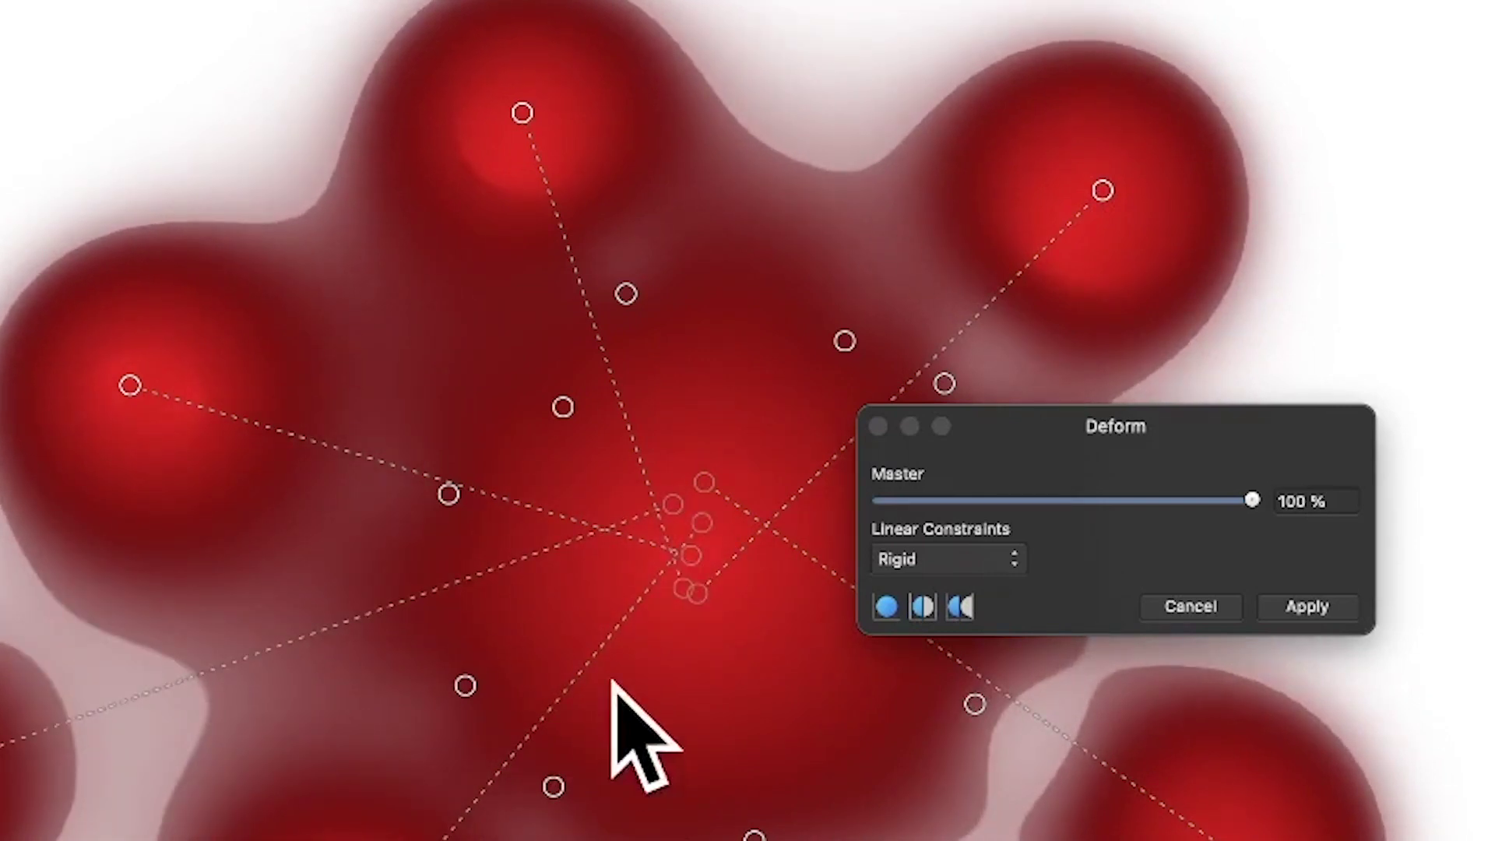
drag(586, 575, 724, 835)
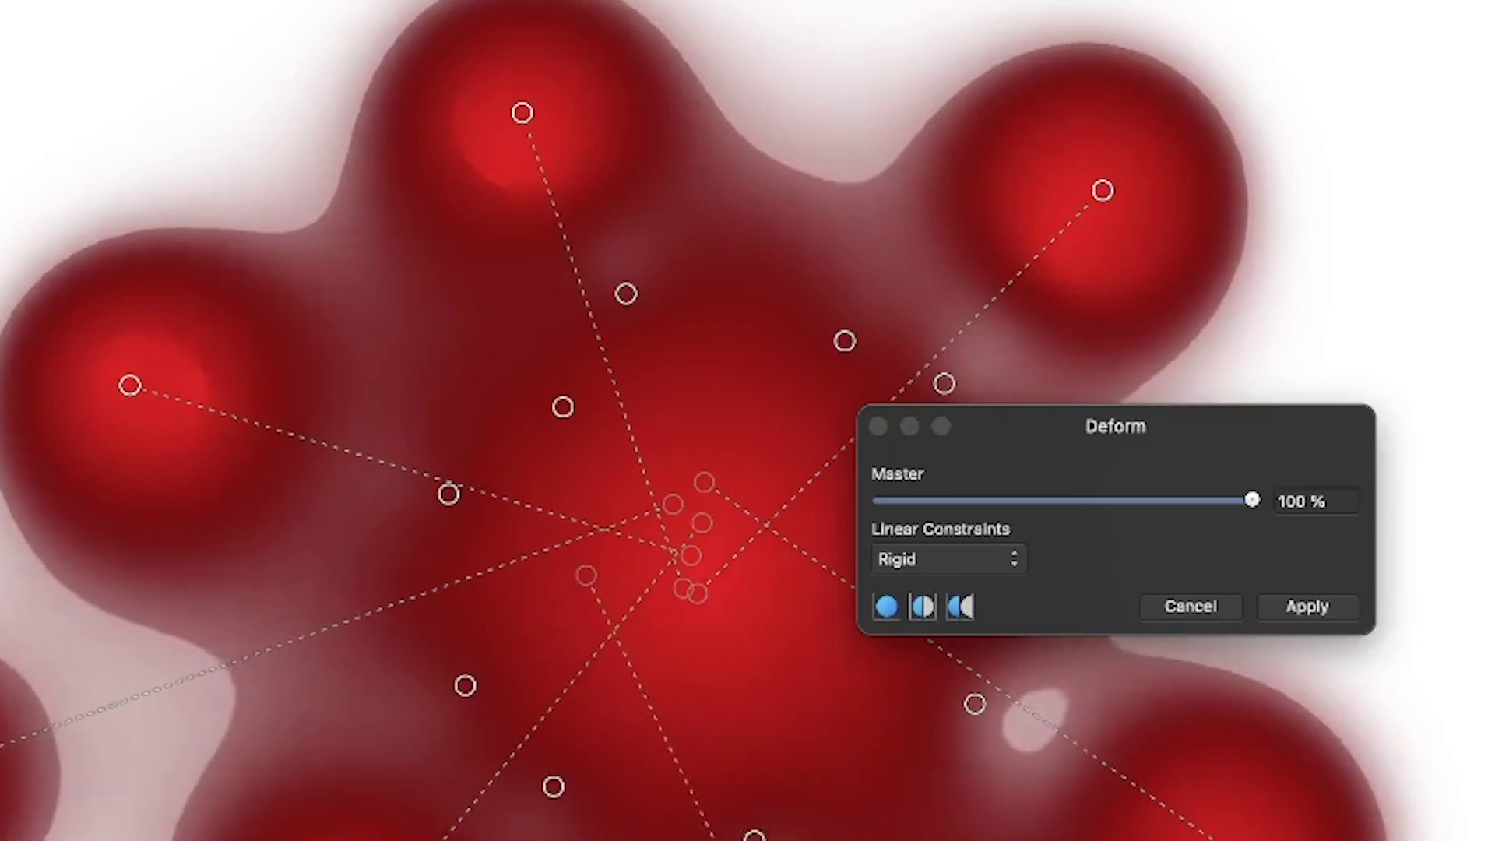
Step: Commit the warp, shrink the splat, and place a smaller copy above it to the upper right
click(1309, 607)
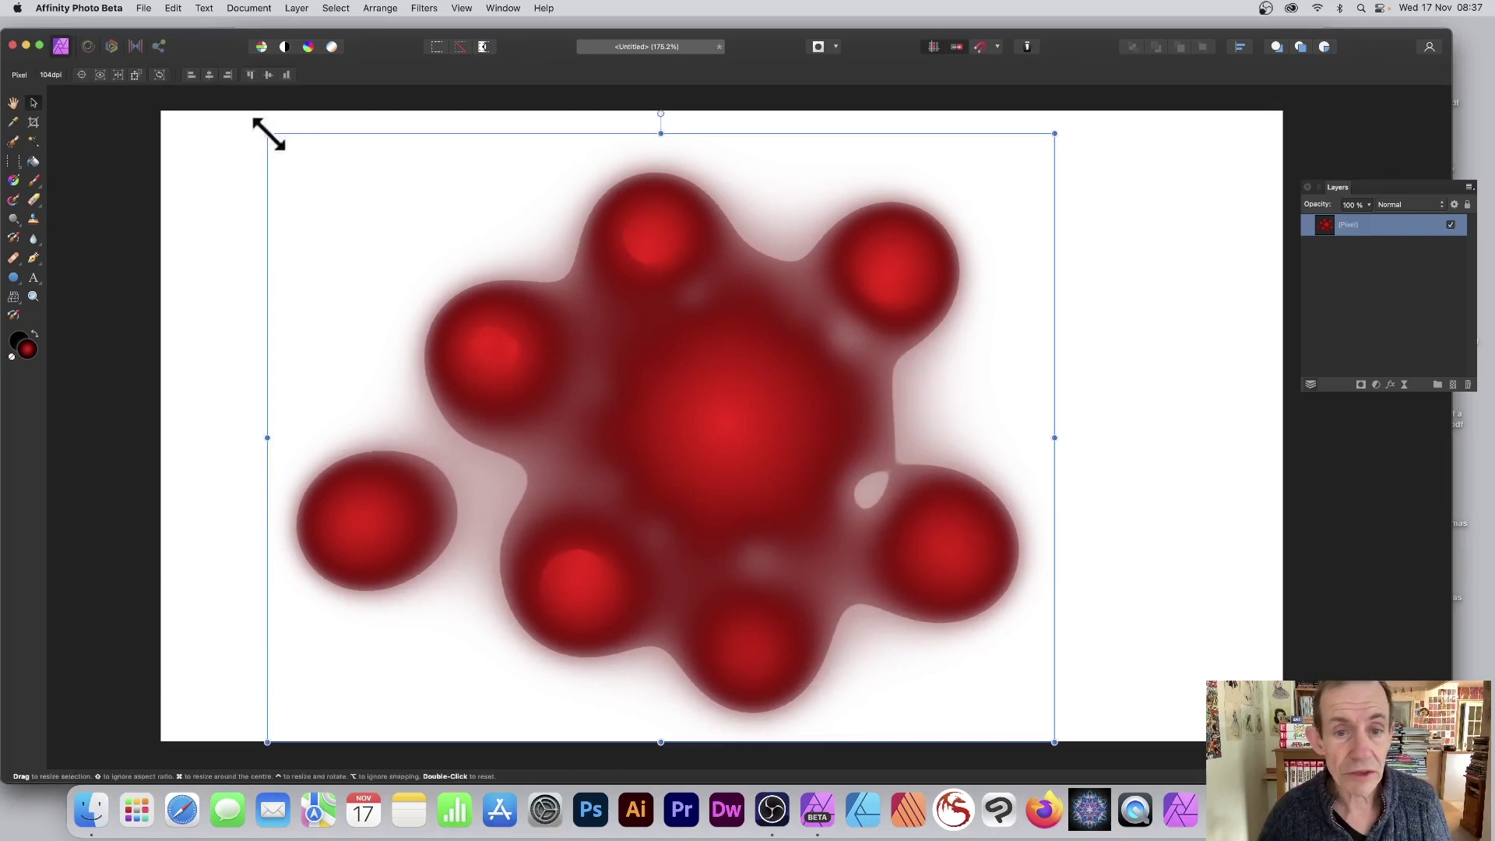
drag(268, 134, 292, 149)
mouse_move(723, 366)
mouse_down()
mouse_move(735, 303)
mouse_move(734, 346)
mouse_up()
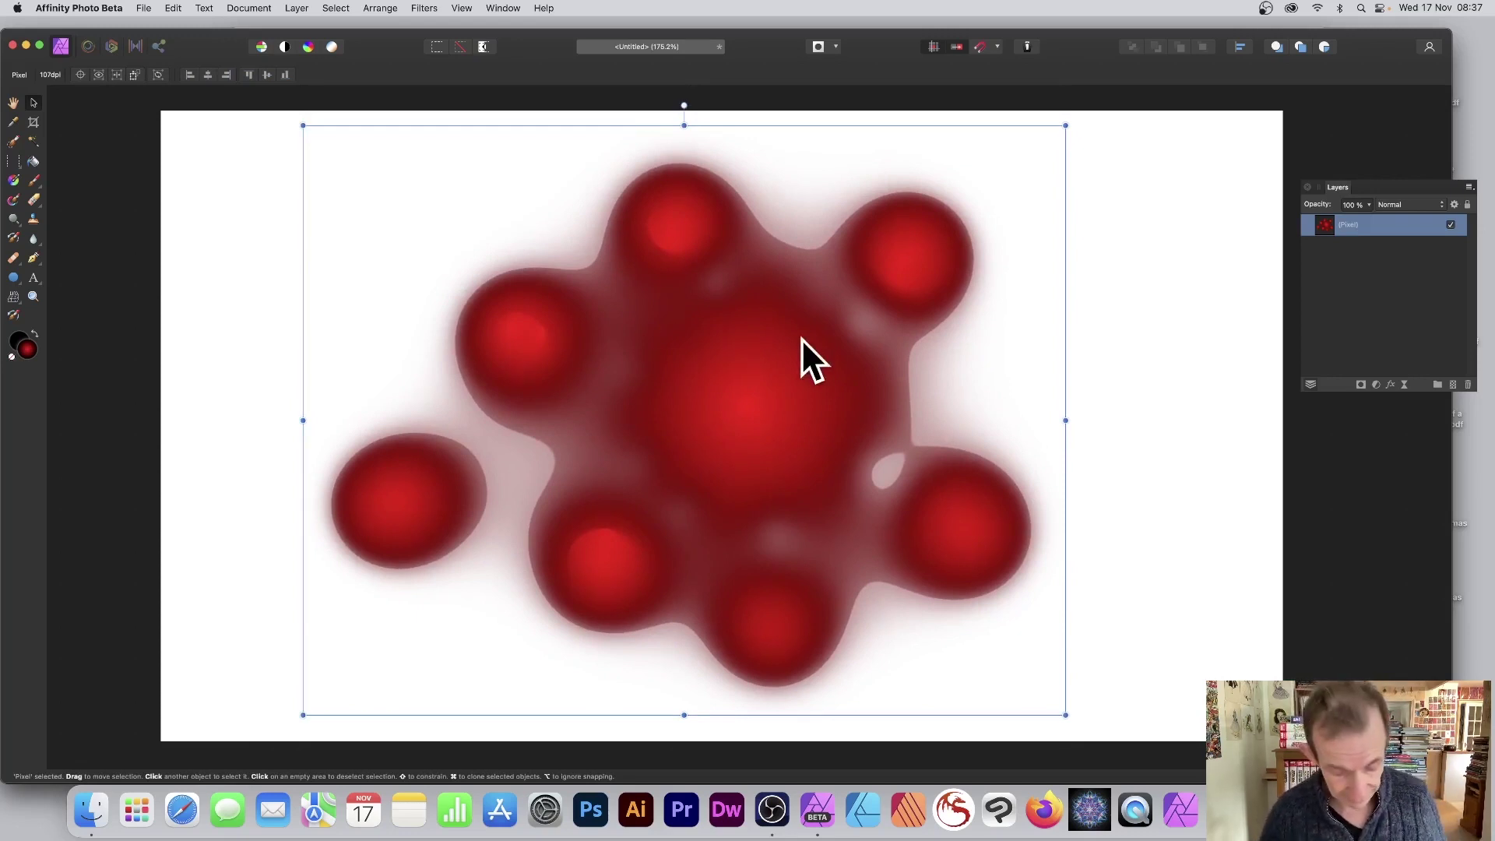
super+drag(746, 374, 809, 351)
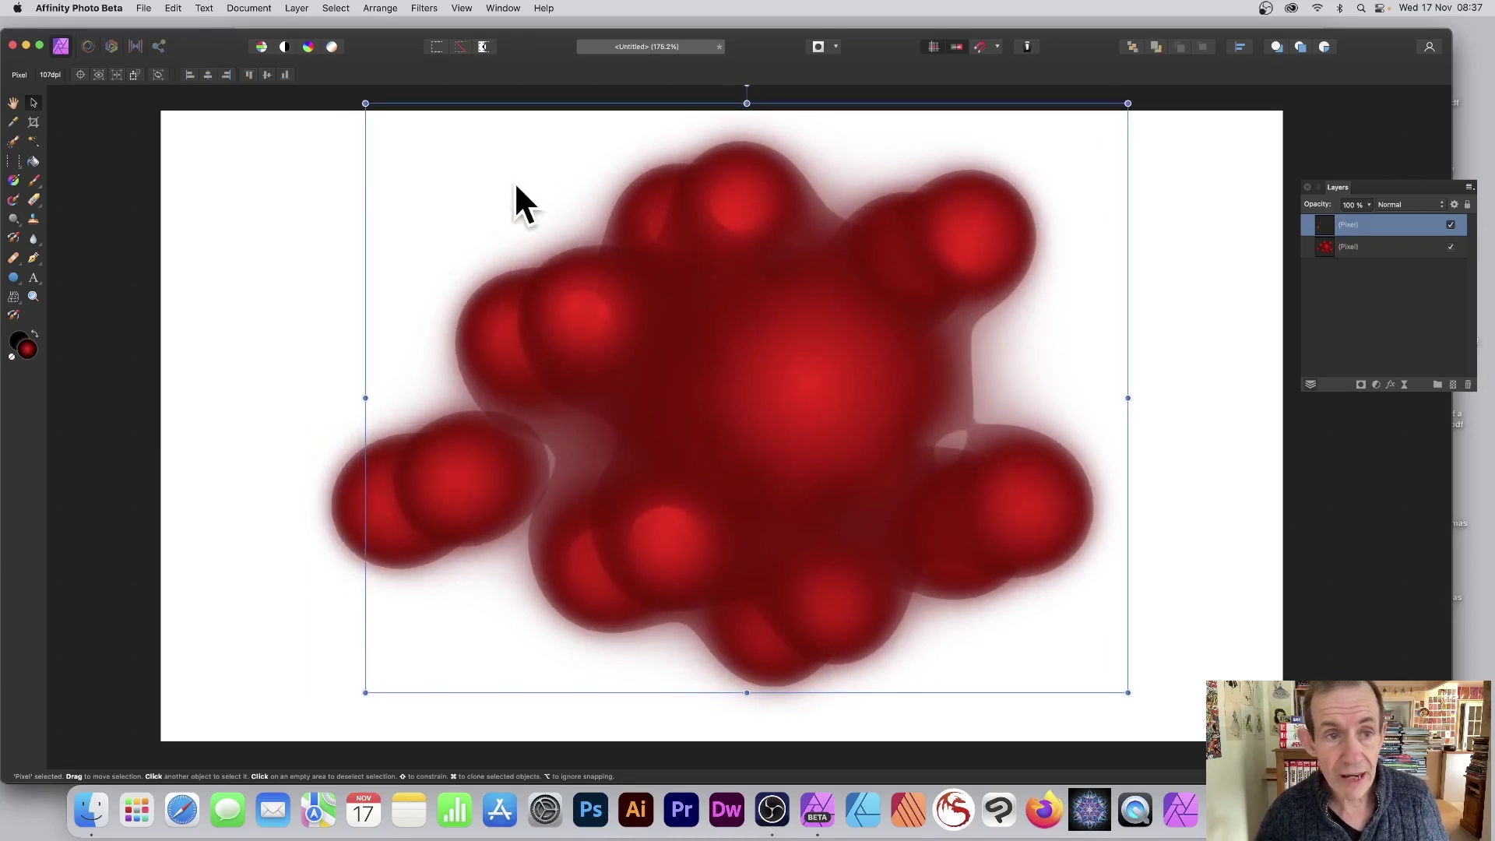
drag(366, 103, 667, 316)
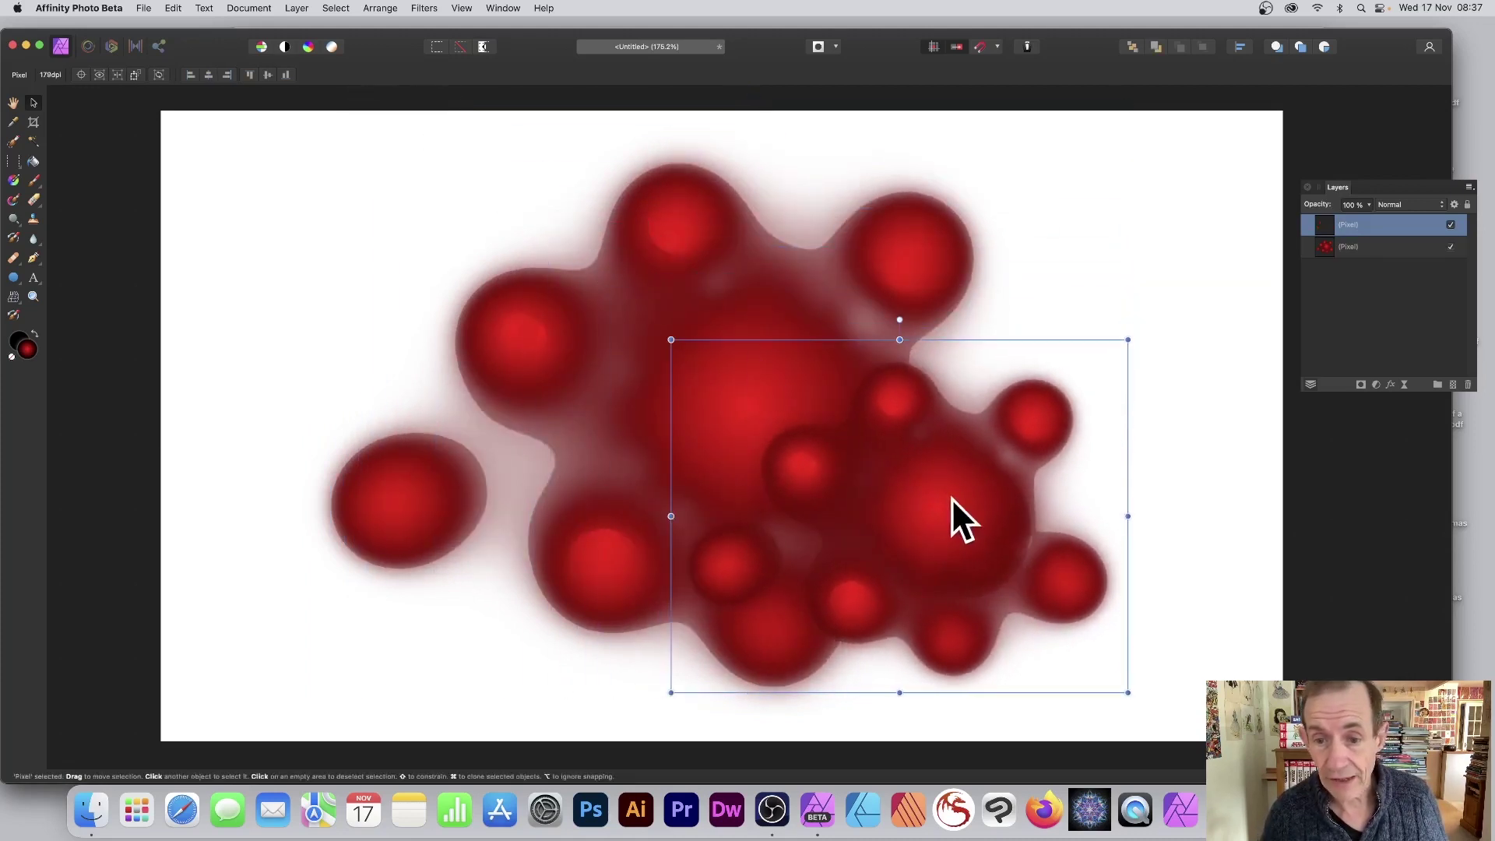
mouse_move(952, 497)
mouse_down()
mouse_move(923, 345)
mouse_move(870, 276)
mouse_up()
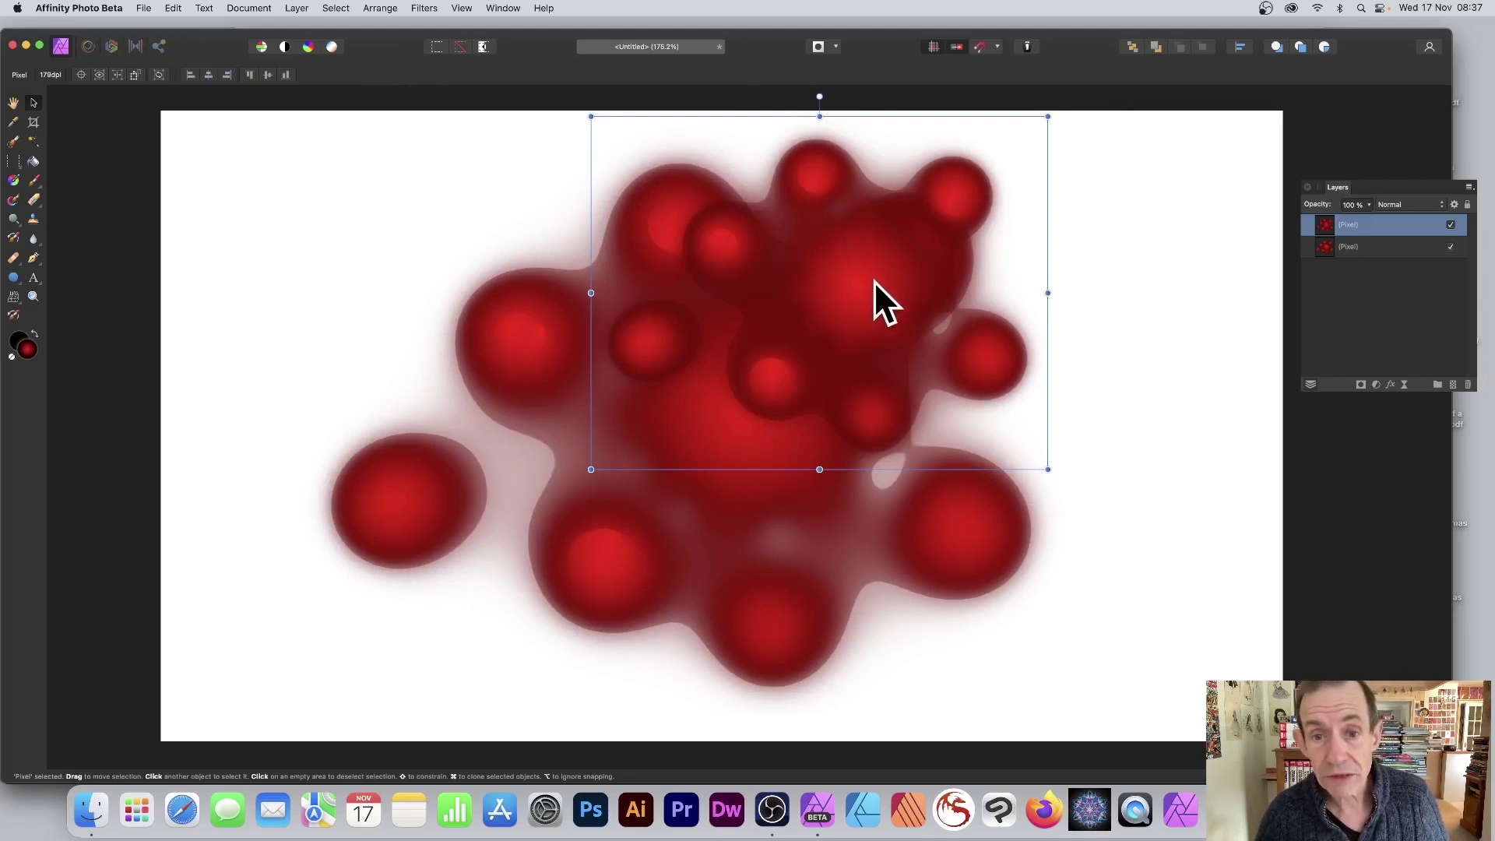
Step: Add another copy down-left, rotate it, and shrink it into the cluster
super+drag(874, 281, 727, 436)
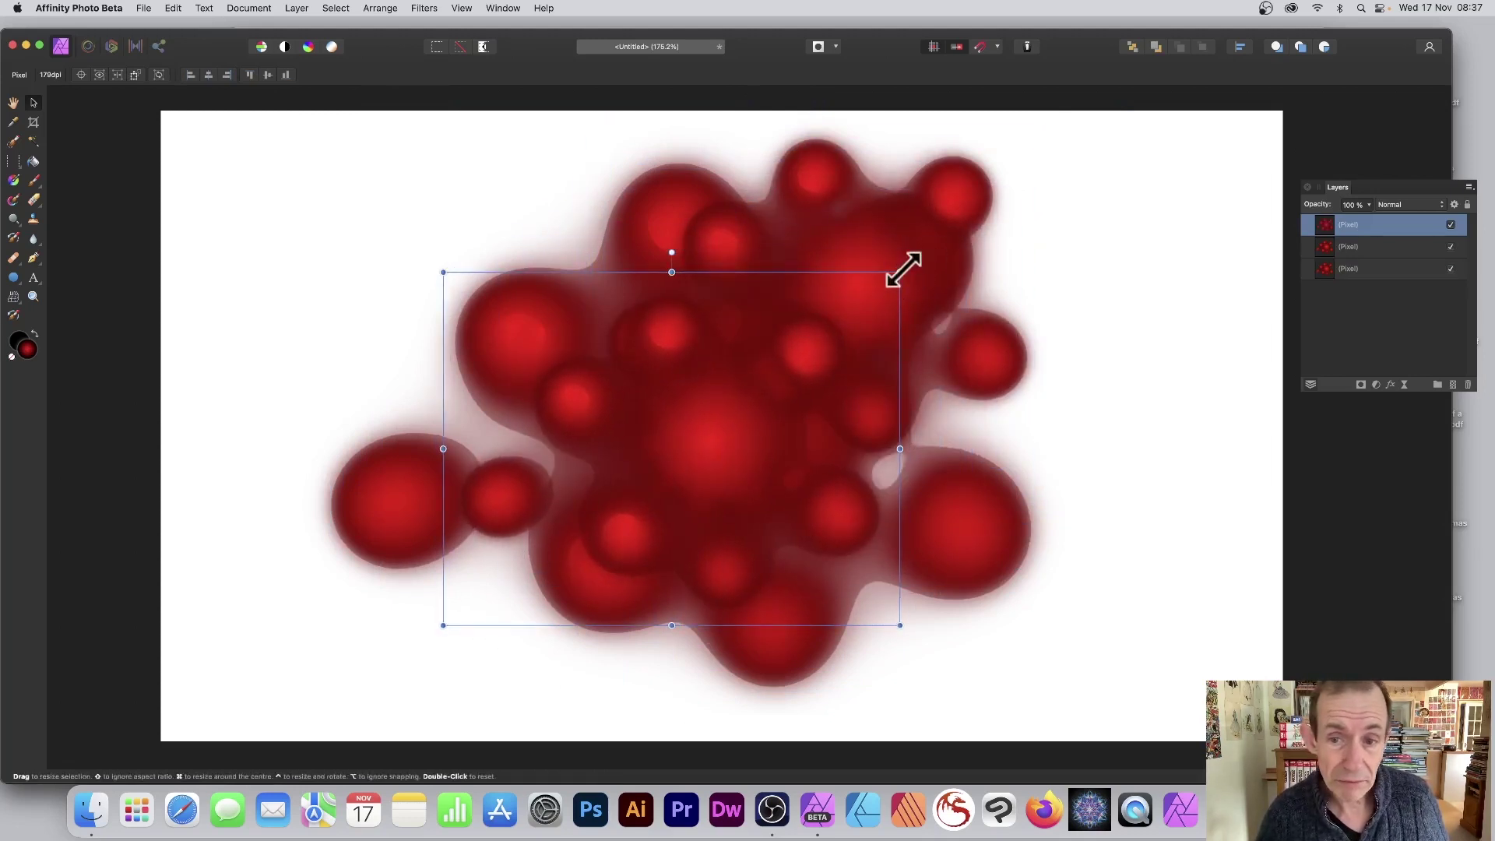
drag(900, 269, 900, 478)
mouse_move(698, 471)
mouse_down()
mouse_move(537, 479)
mouse_move(719, 482)
mouse_up()
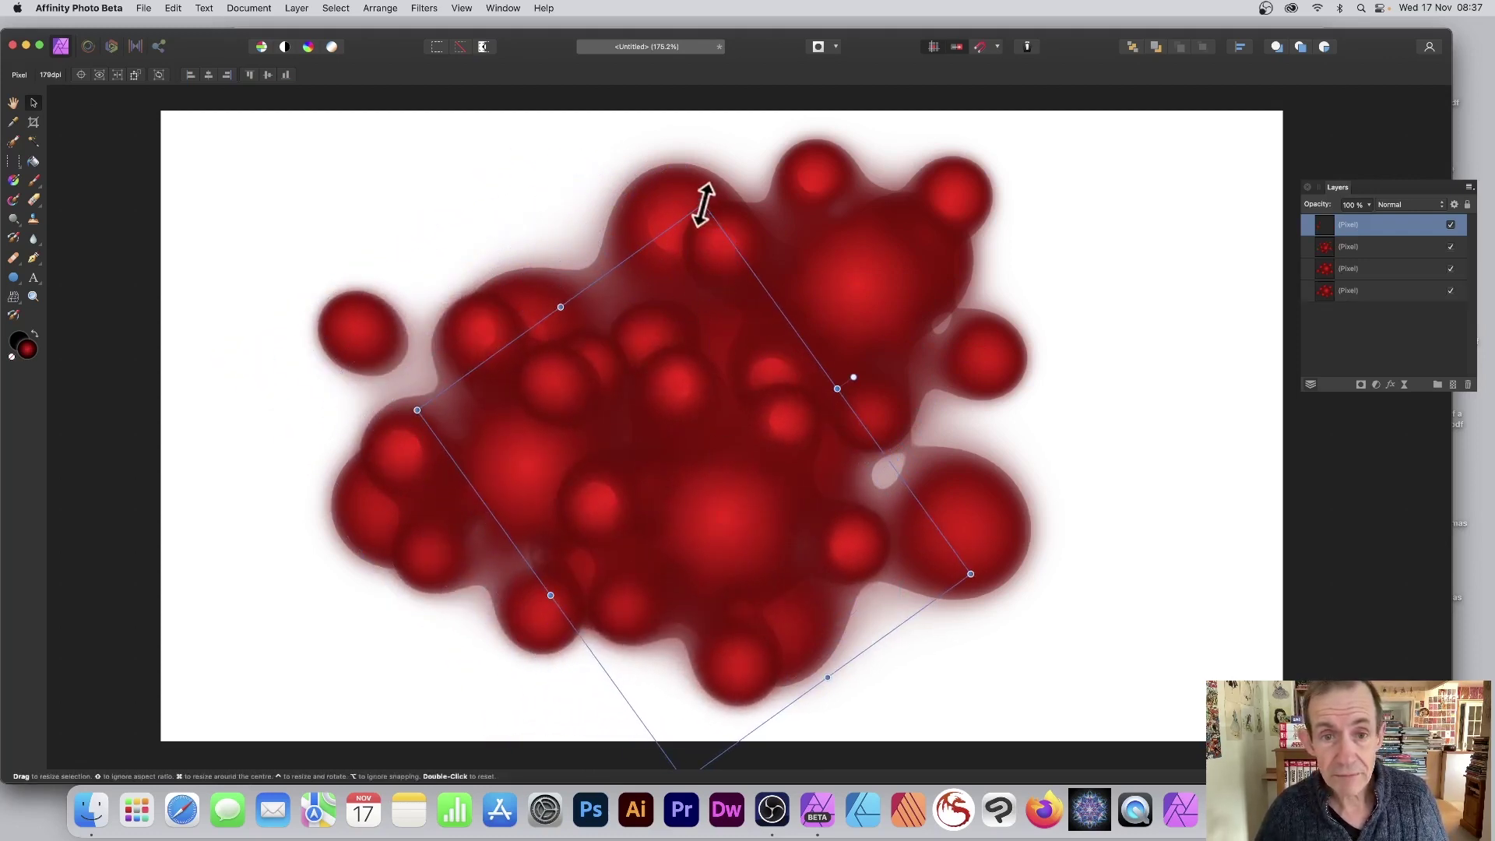
drag(704, 205, 608, 351)
drag(609, 450, 812, 450)
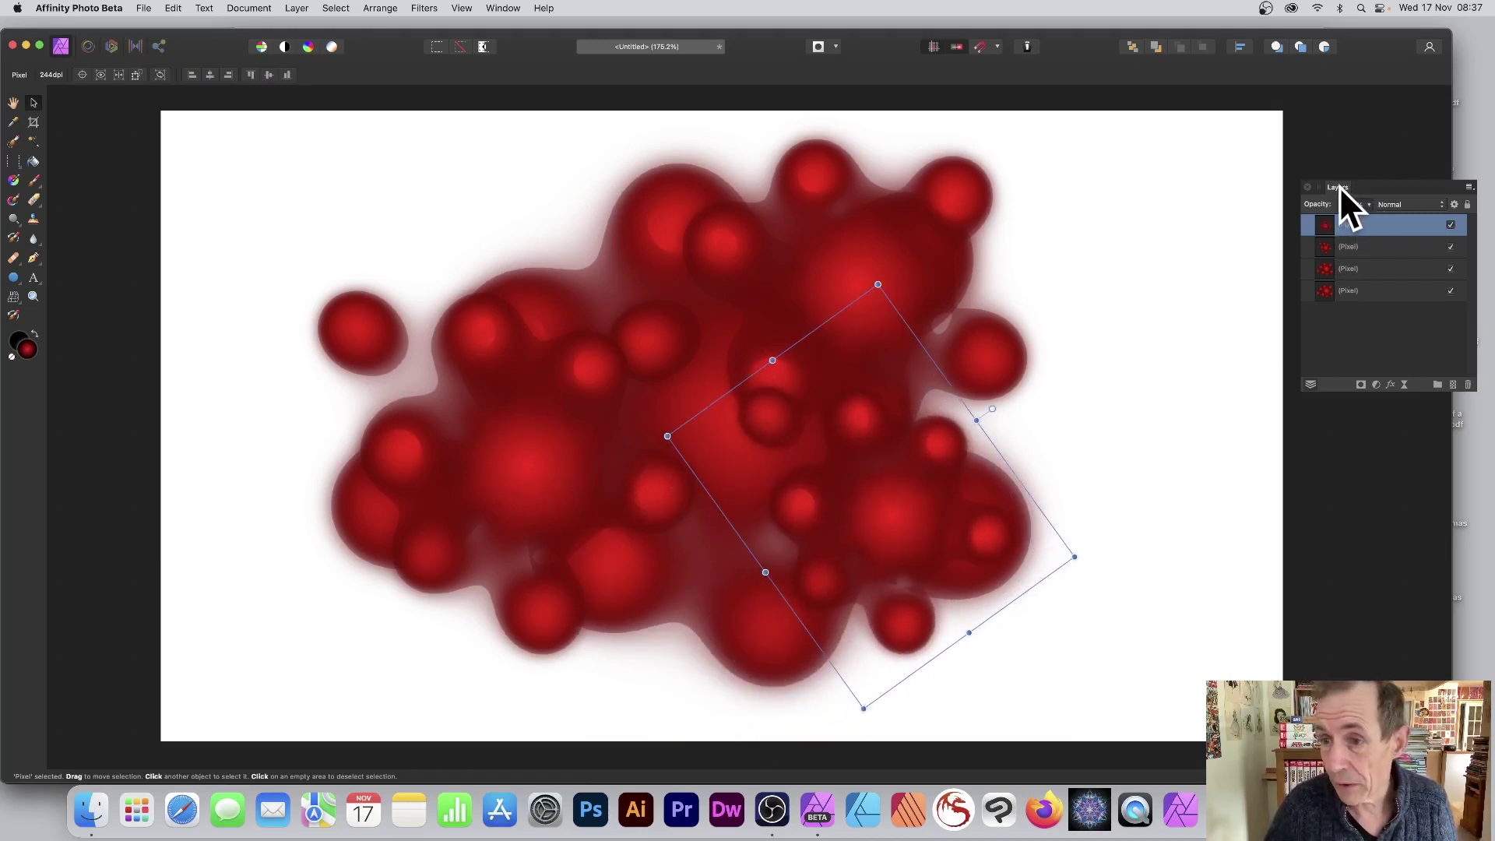
Step: Add an outer shadow (radius 0.9 px, offset 5.7 px, stronger intensity) and duplicate the splat leftward
drag(1339, 186, 972, 142)
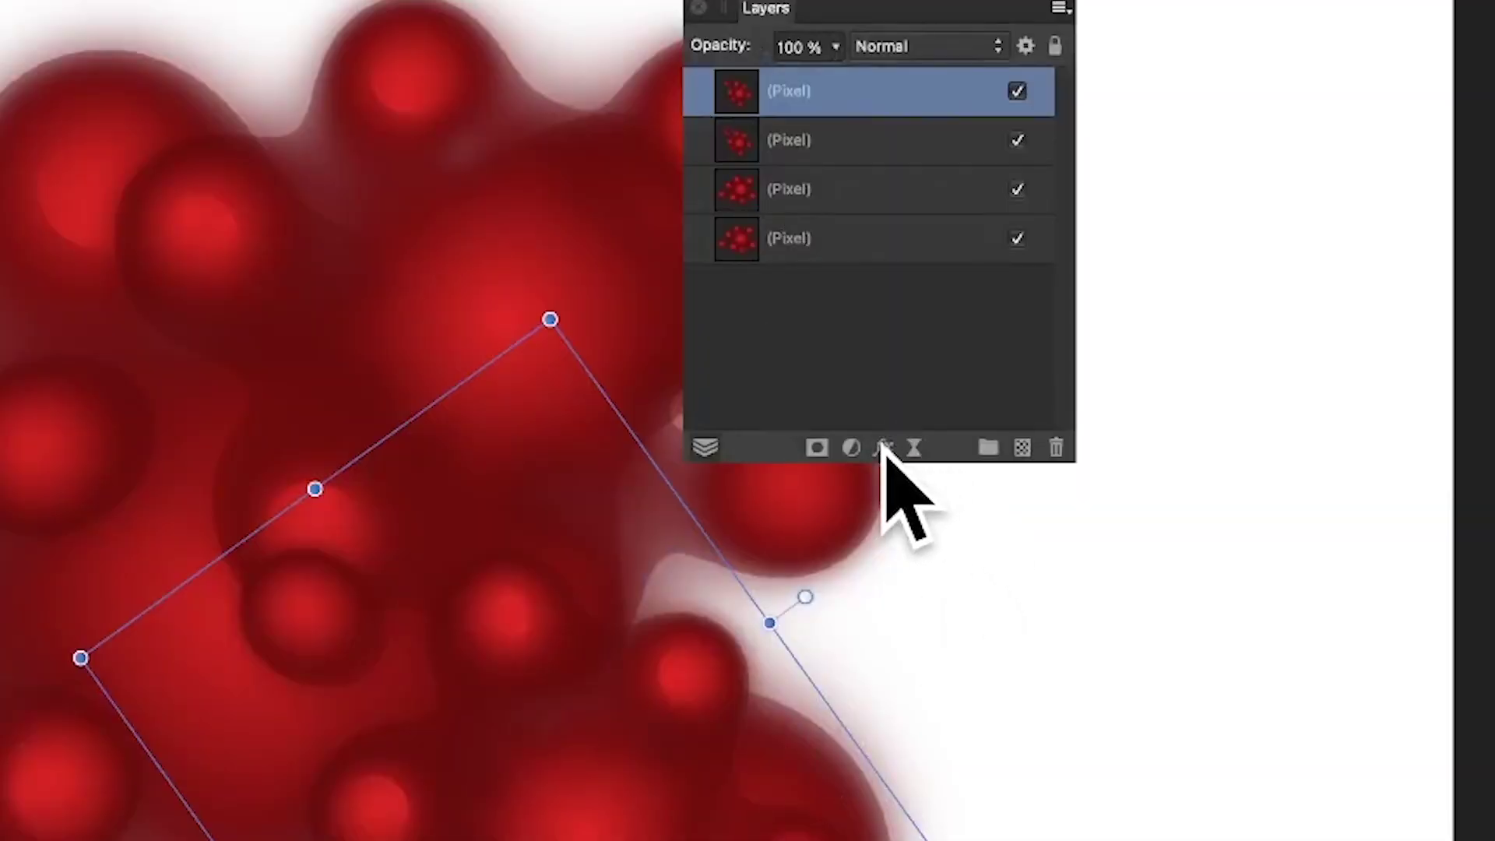
click(884, 449)
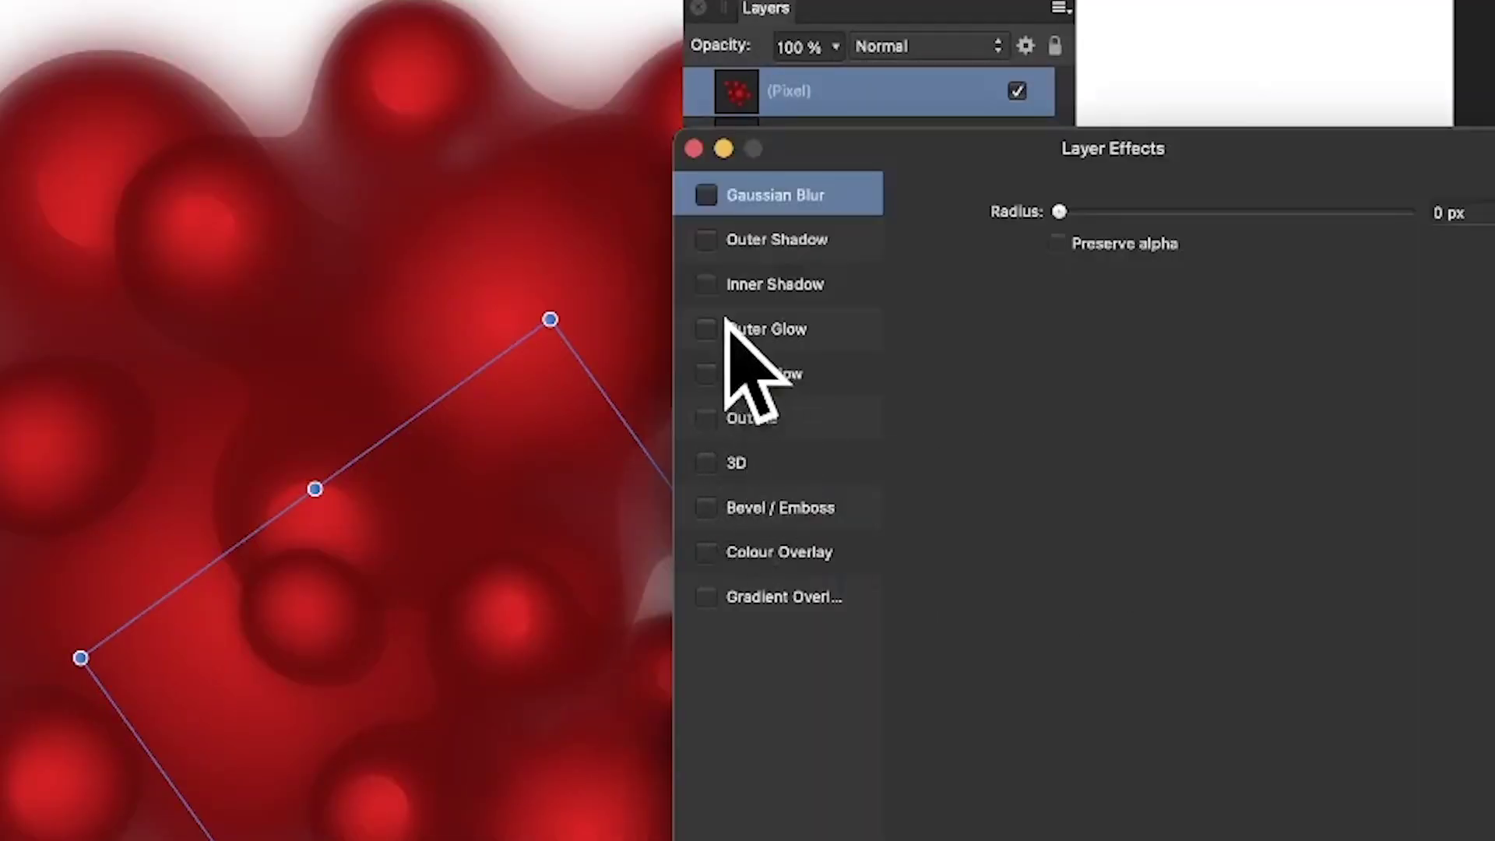
click(706, 239)
click(777, 240)
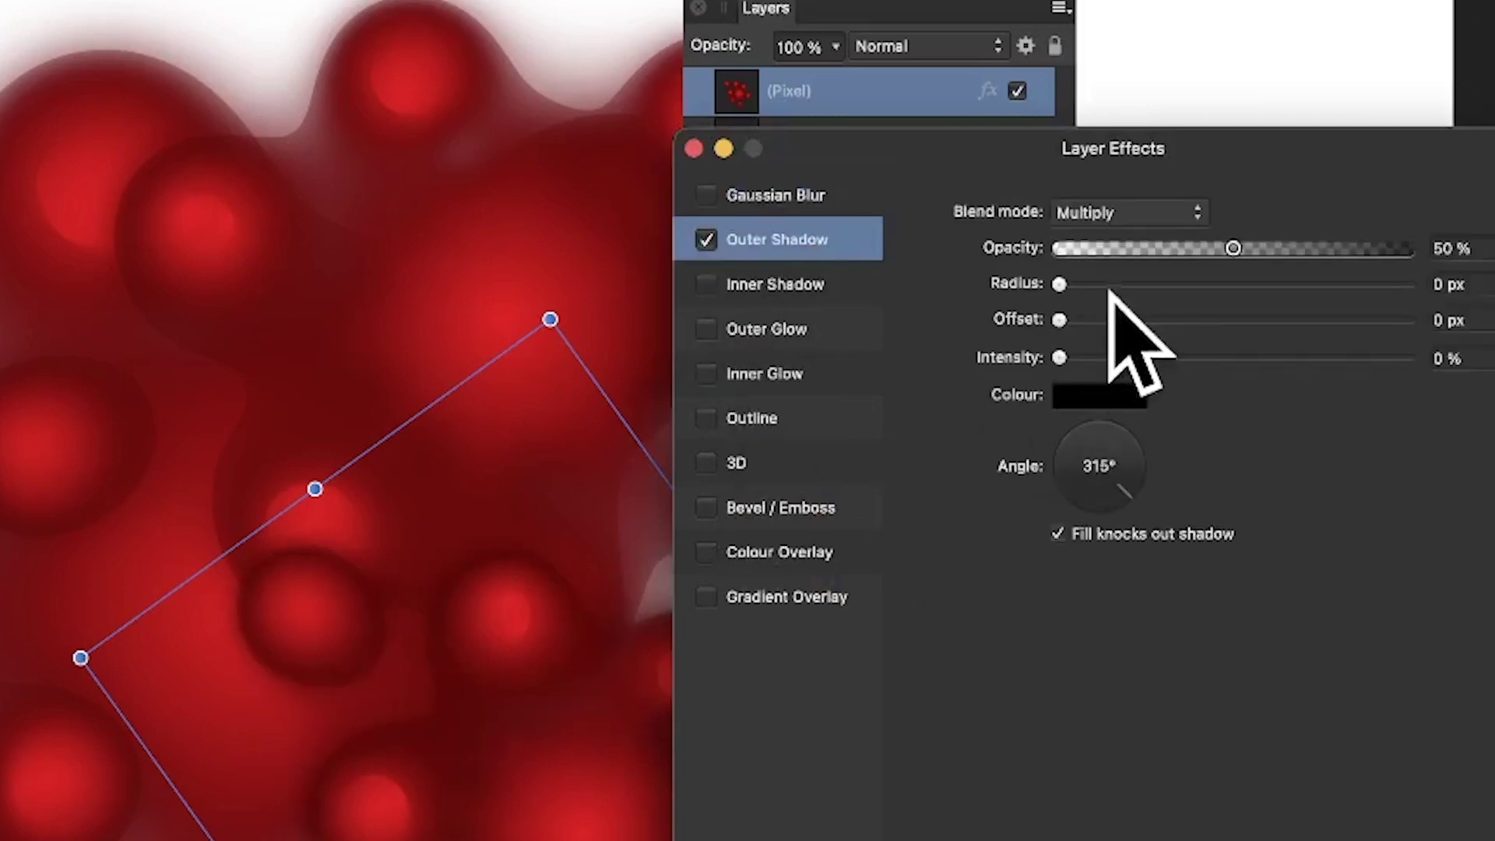
drag(1060, 283, 1132, 283)
drag(1059, 318, 1175, 319)
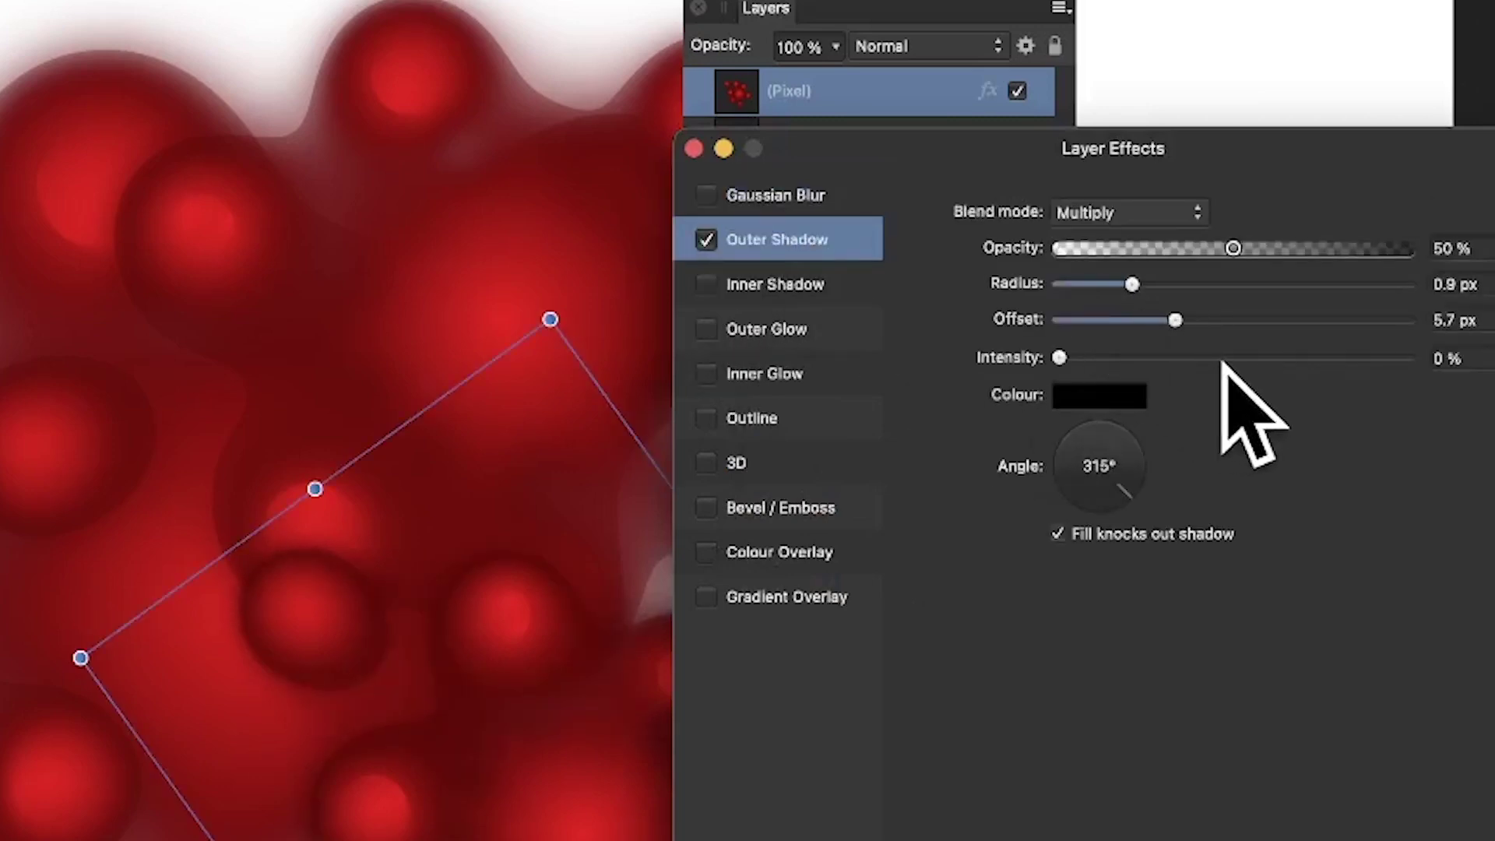
drag(1059, 358, 1286, 357)
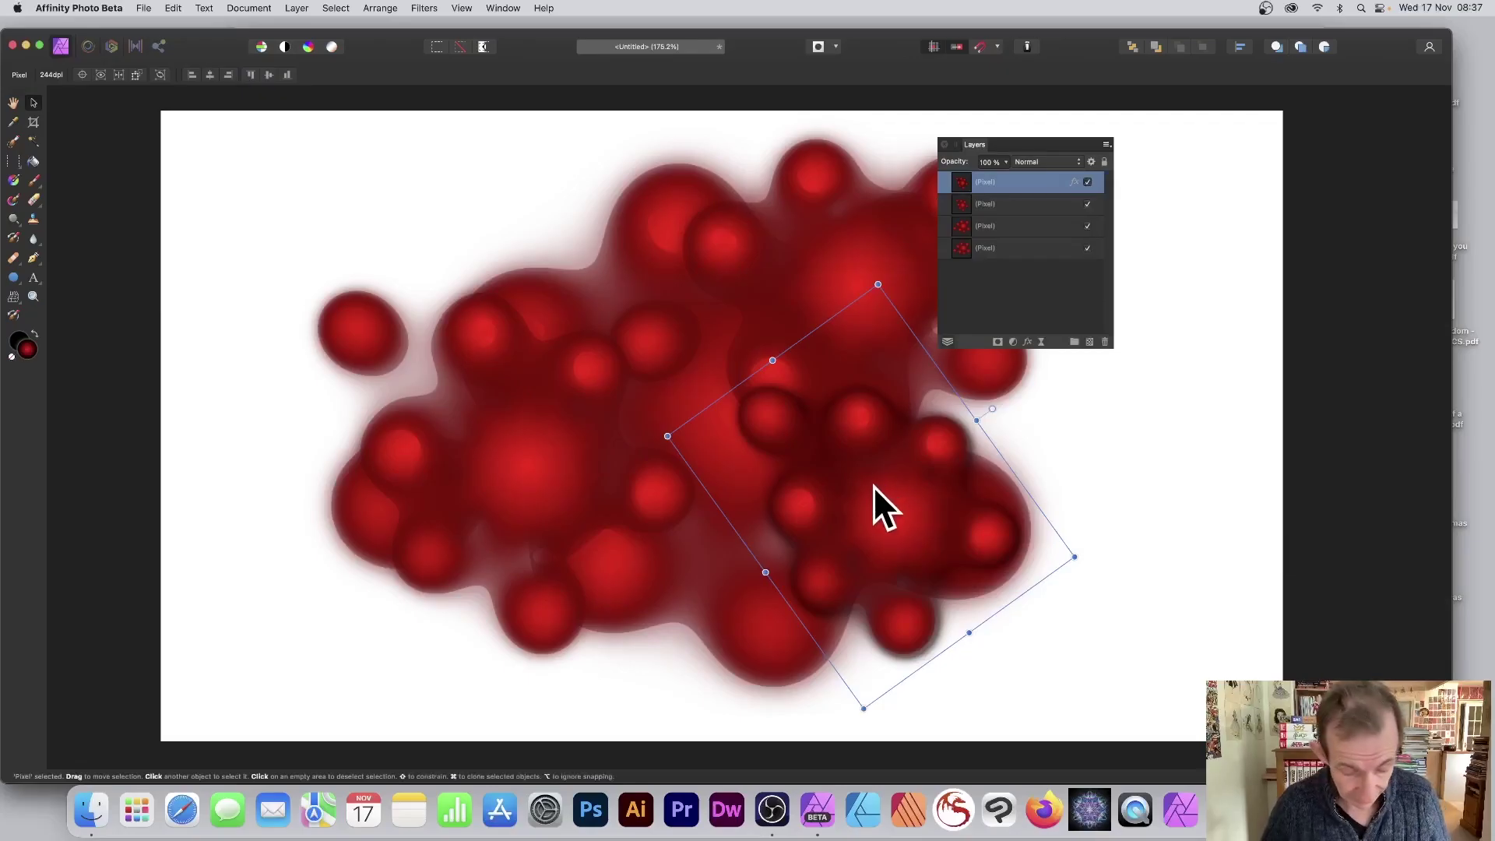
mouse_move(875, 484)
mouse_down()
mouse_move(520, 496)
mouse_move(498, 509)
mouse_up()
click(440, 197)
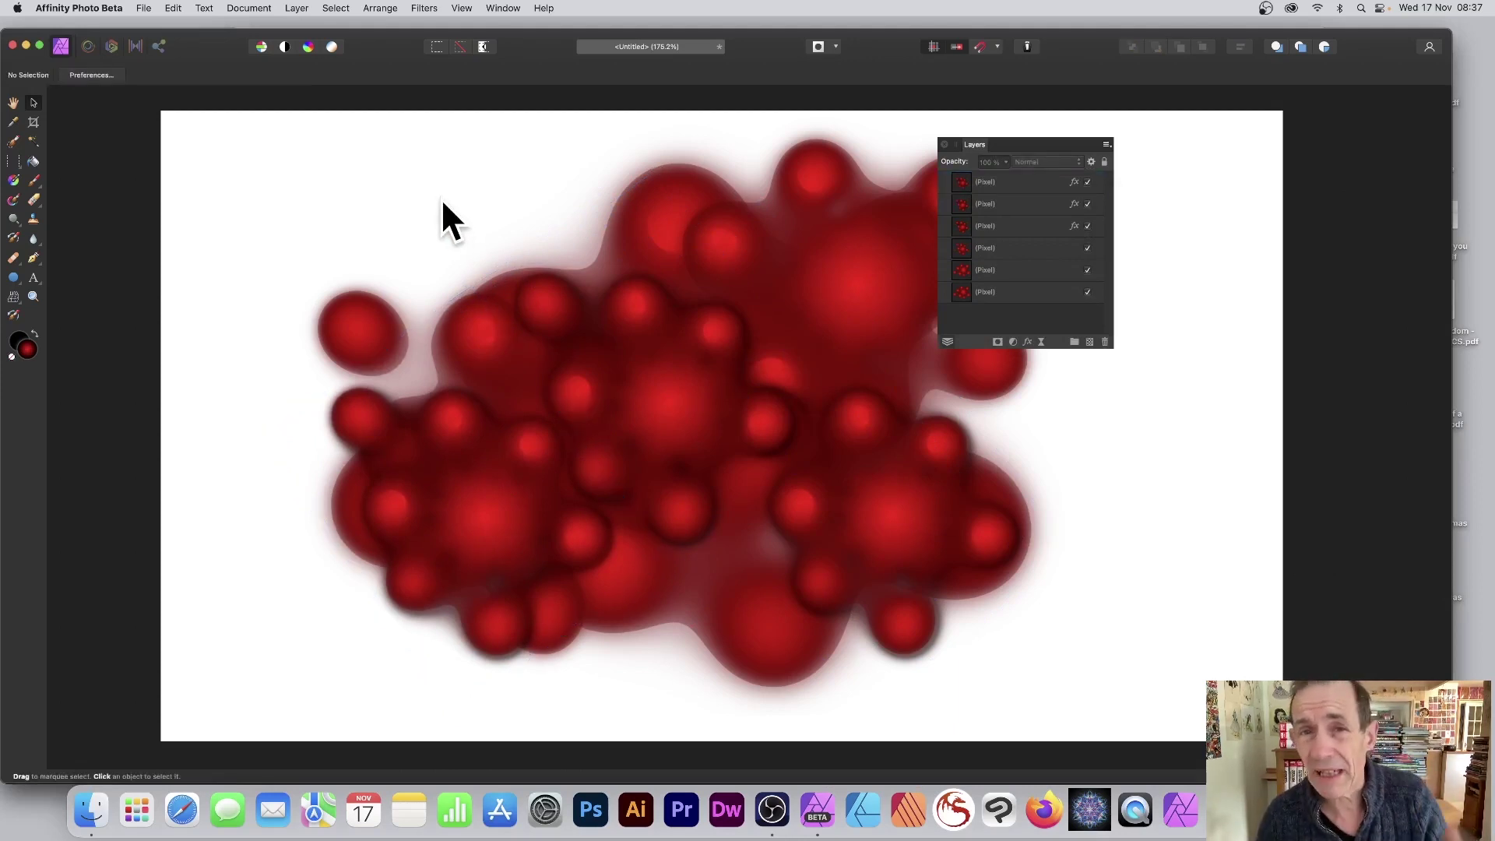
Step: Select all six splat layers and merge them with Layer > Merge Selected
drag(280, 111, 1267, 668)
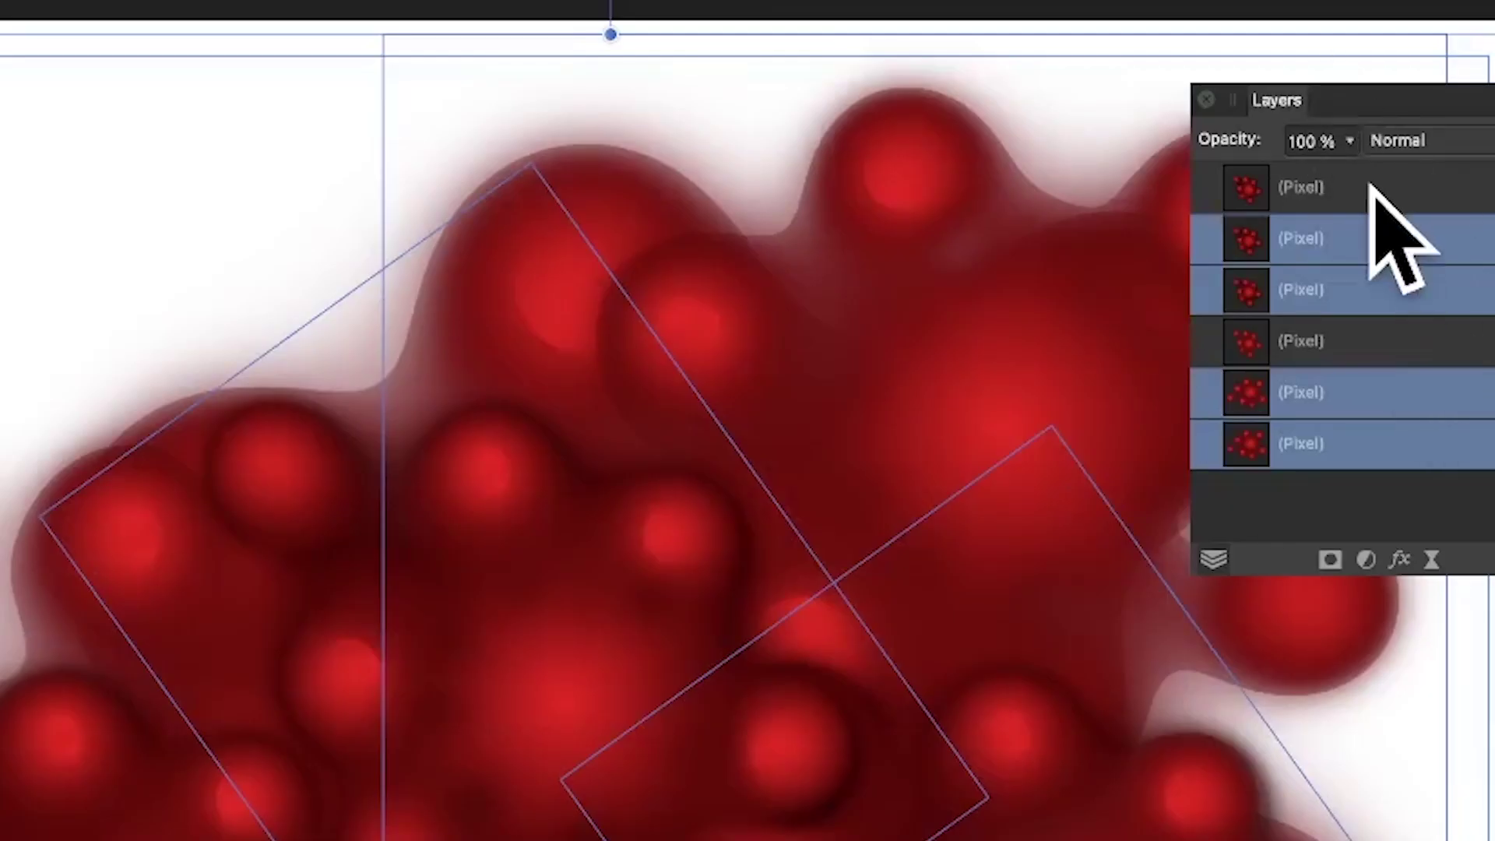
click(1373, 186)
shift+click(1344, 445)
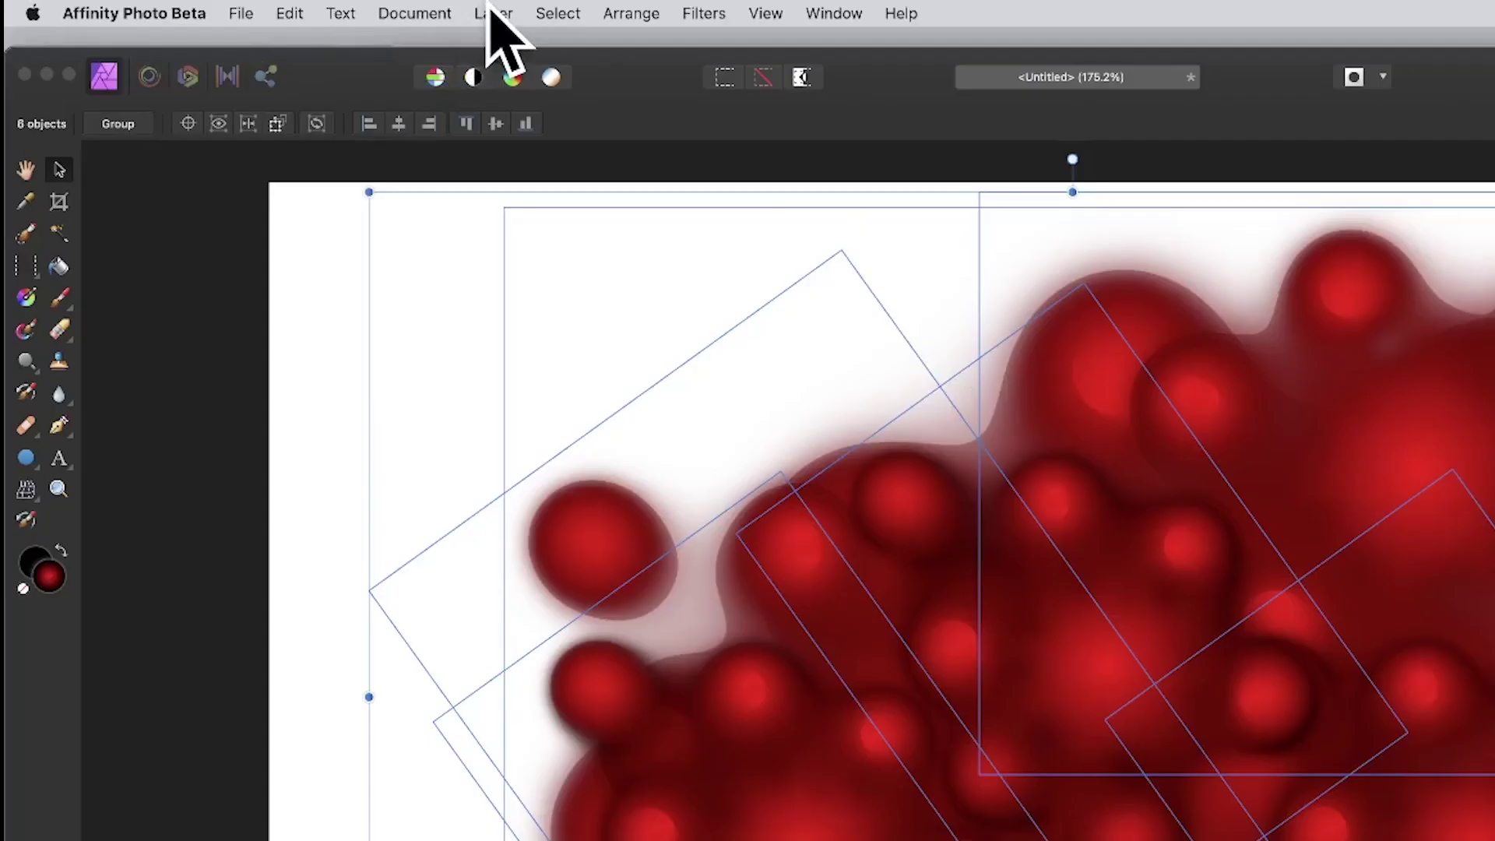
click(298, 9)
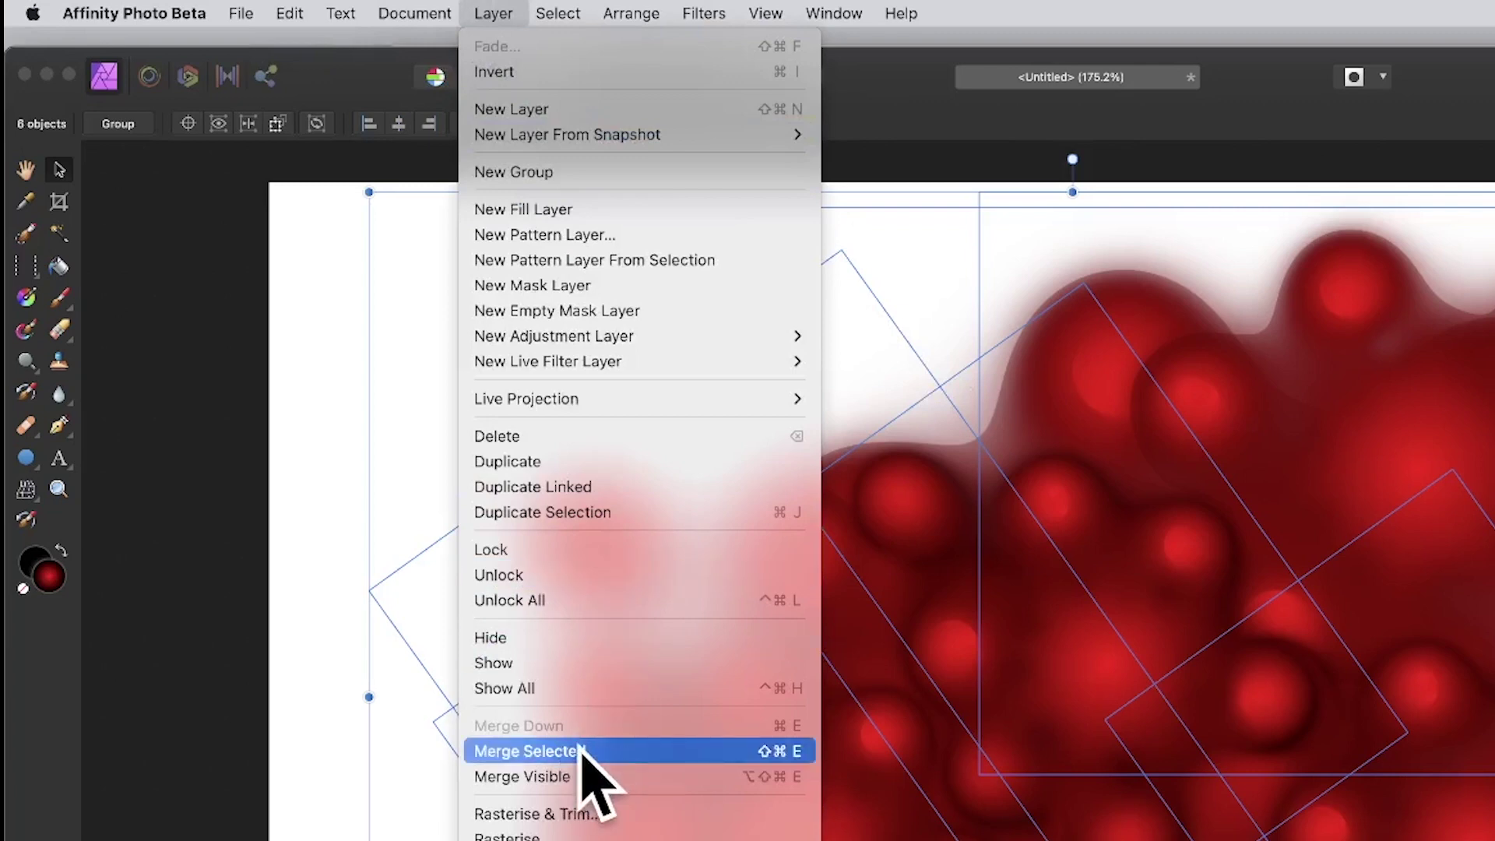
click(530, 751)
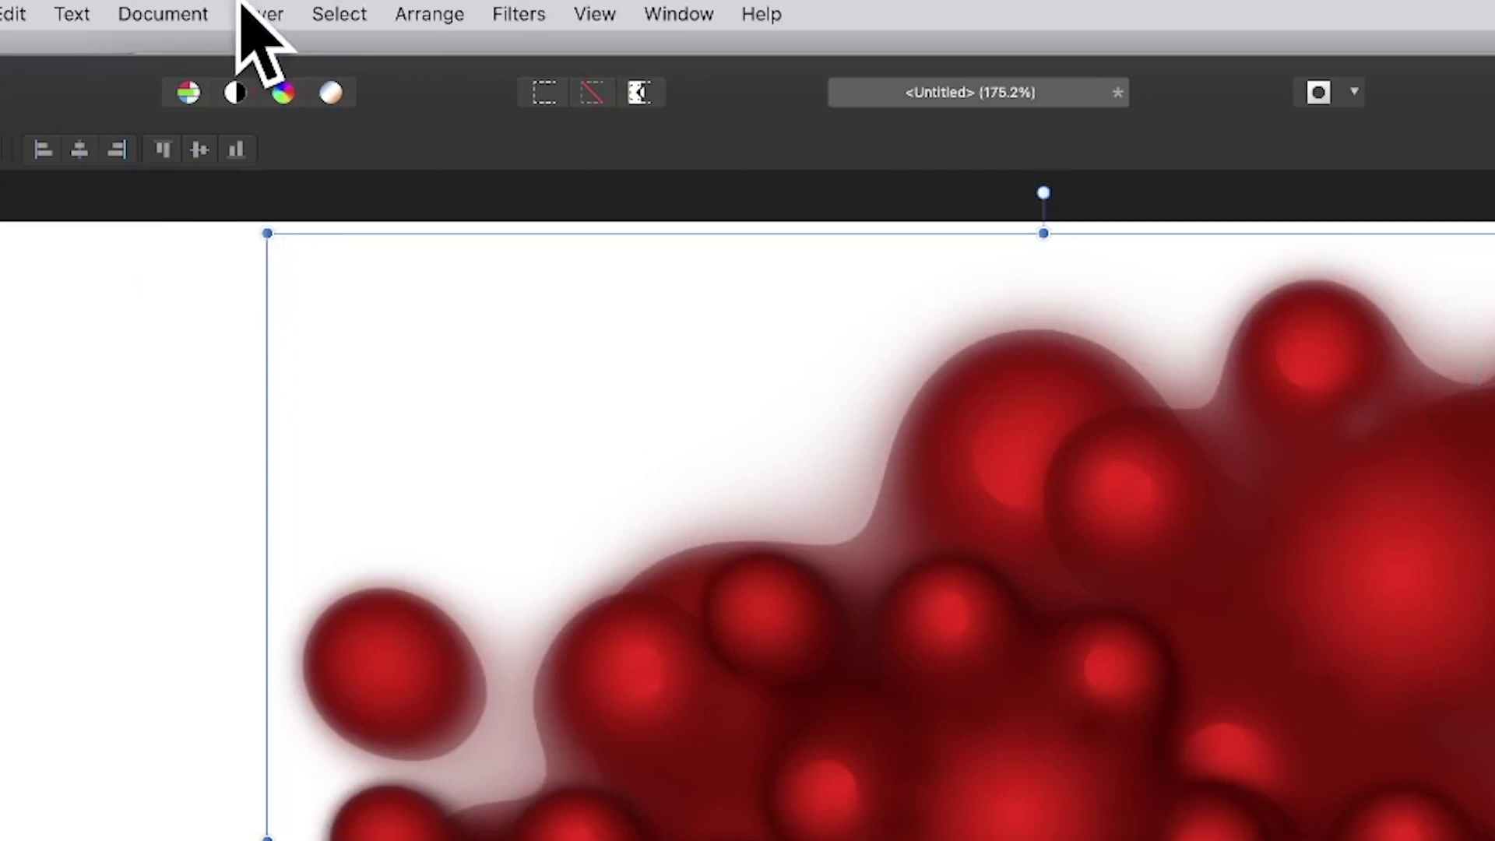
Step: Create a pattern layer from the merged splat, scale the tile, and delete the original pixel layer
click(264, 14)
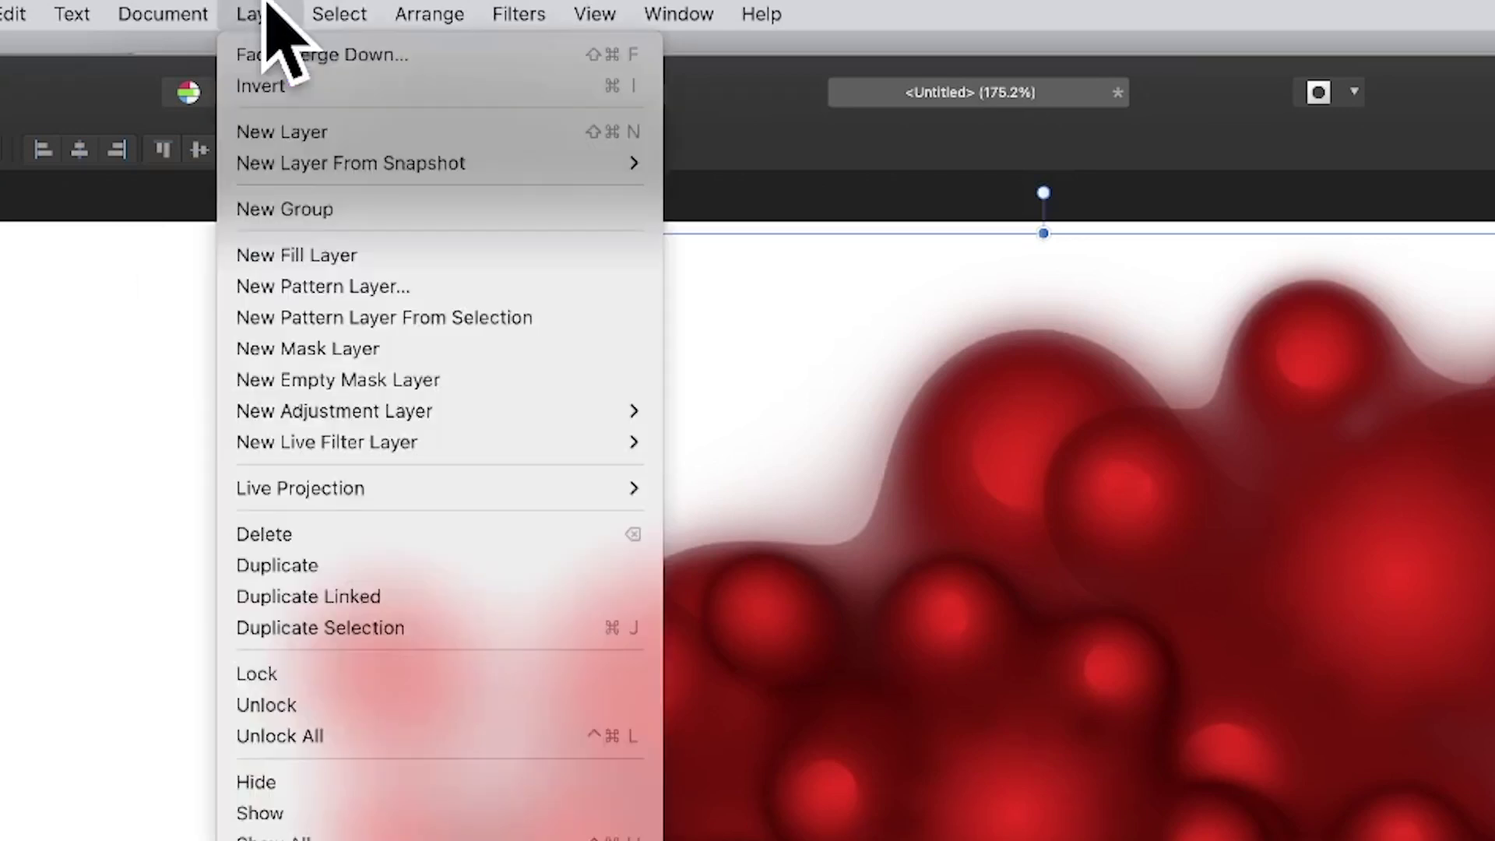
click(372, 317)
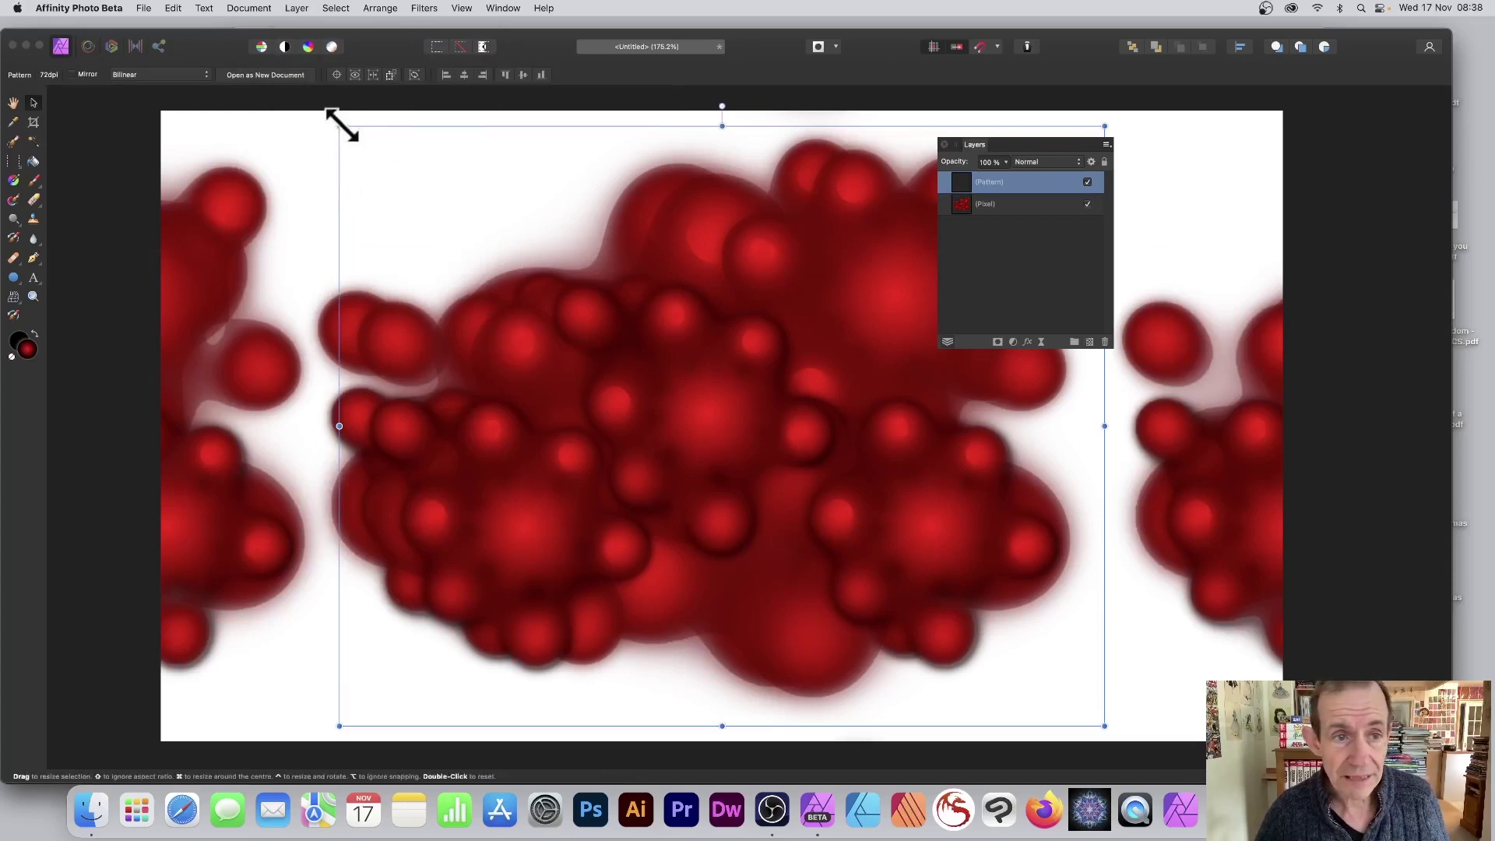
drag(339, 123, 572, 272)
click(1012, 205)
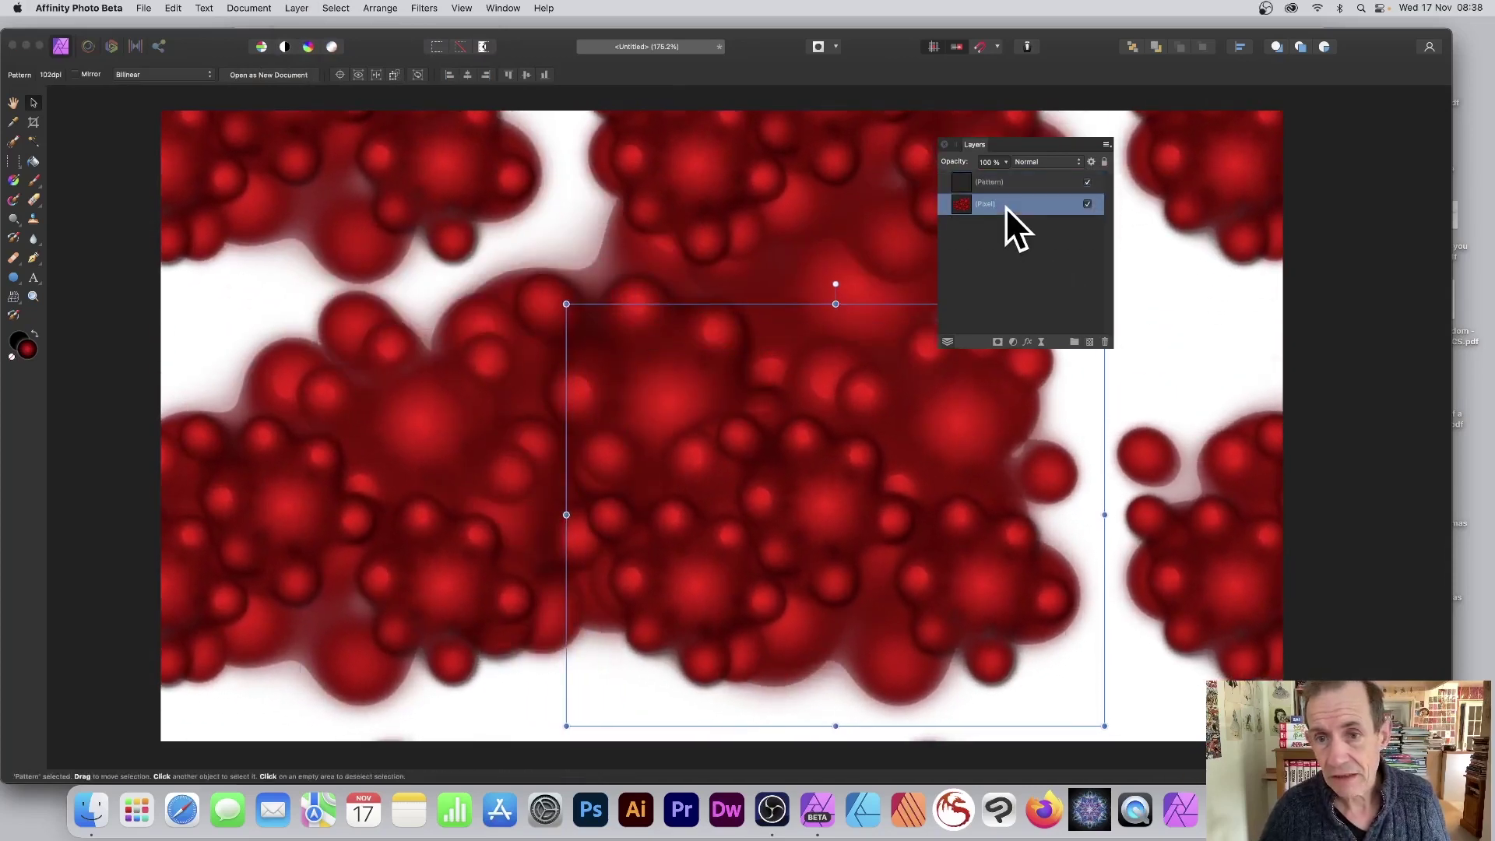
click(1085, 339)
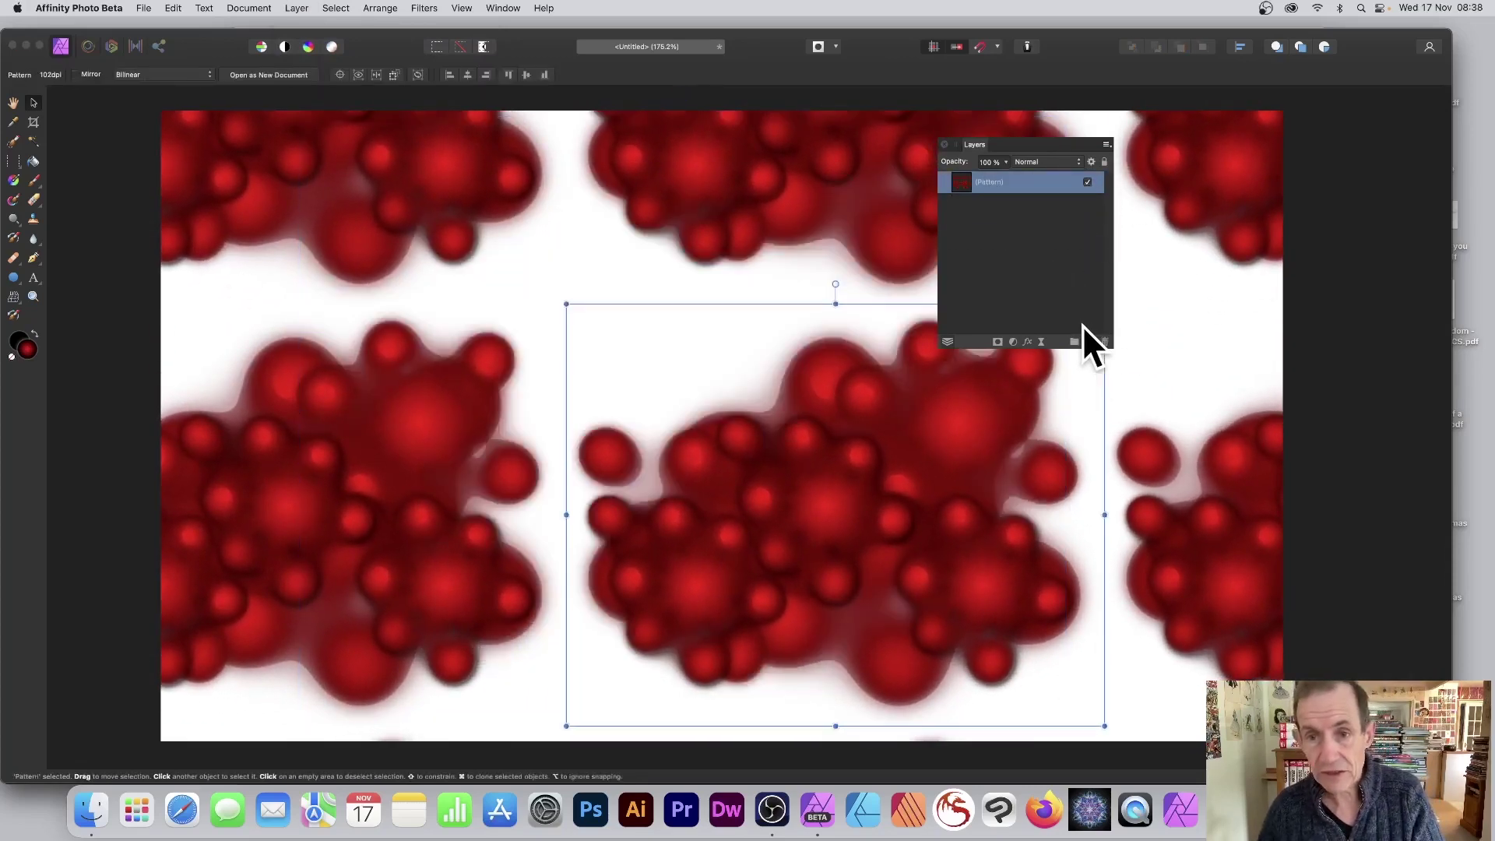
Step: Reposition the pattern and add offset duplicates with Cmd+J for denser coverage
mouse_move(825, 519)
mouse_down()
mouse_move(755, 373)
mouse_move(815, 436)
mouse_up()
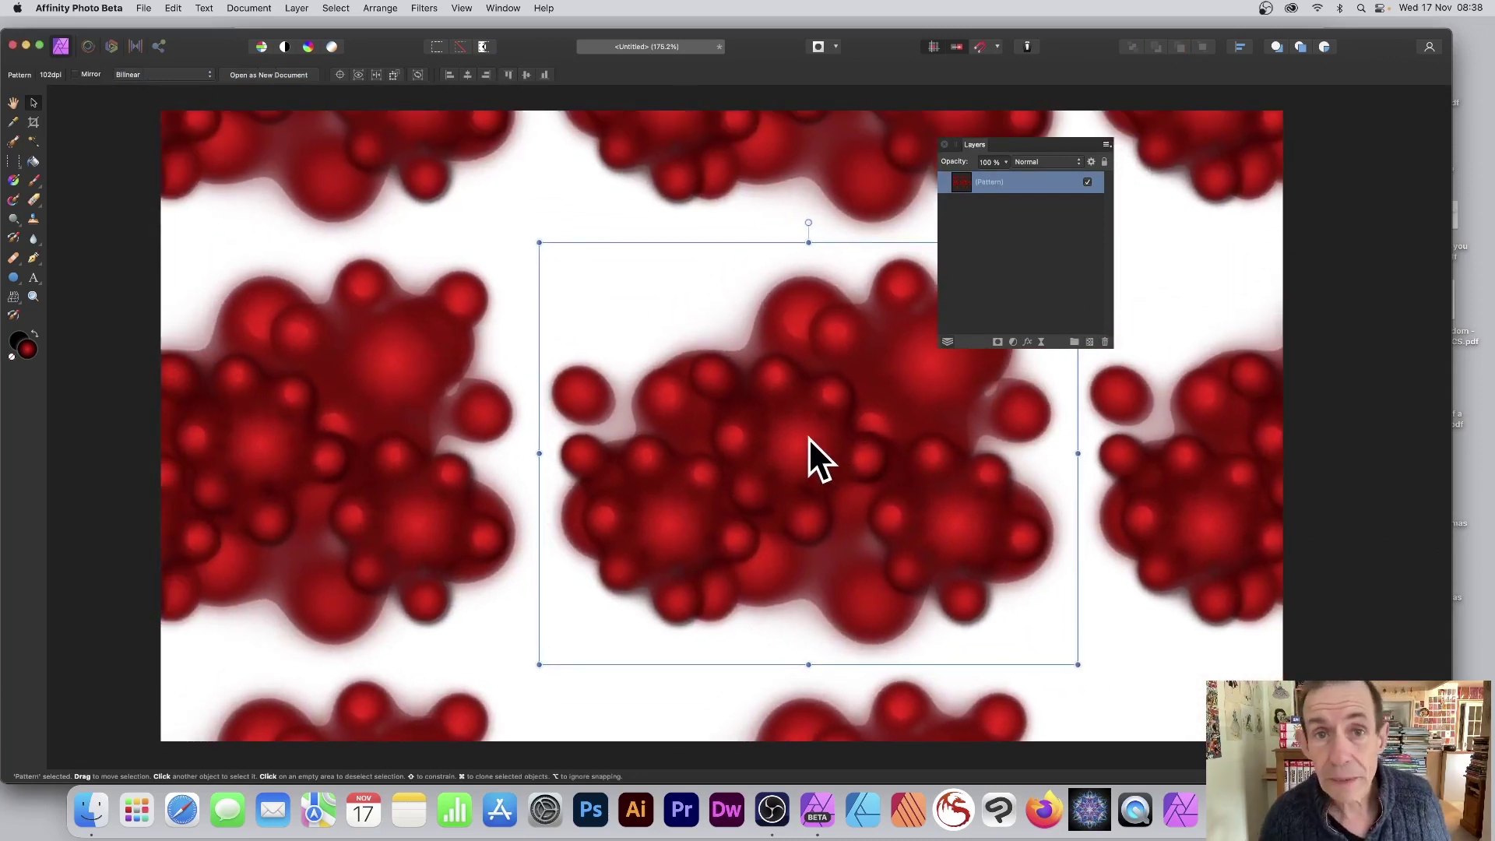
mouse_move(865, 454)
mouse_down()
mouse_move(674, 293)
mouse_move(542, 508)
mouse_move(482, 388)
mouse_move(683, 253)
mouse_move(837, 308)
mouse_move(714, 450)
mouse_up()
key(super+j)
key(super+j)
key(super+j)
key(super+j)
key(super+j)
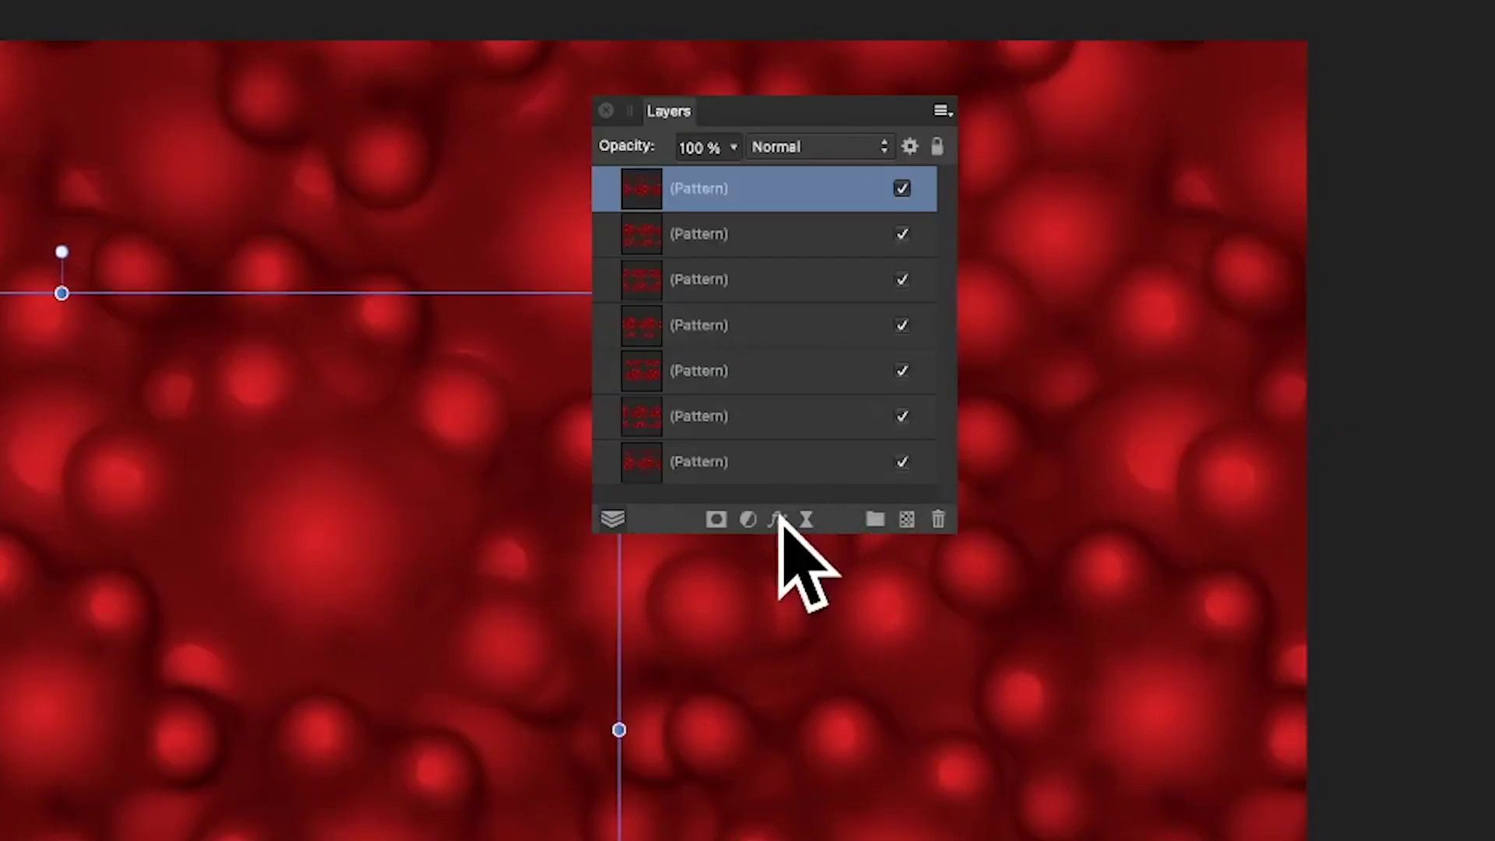
Step: Enable an outer shadow on the pattern layer with higher radius, offset and intensity
click(780, 520)
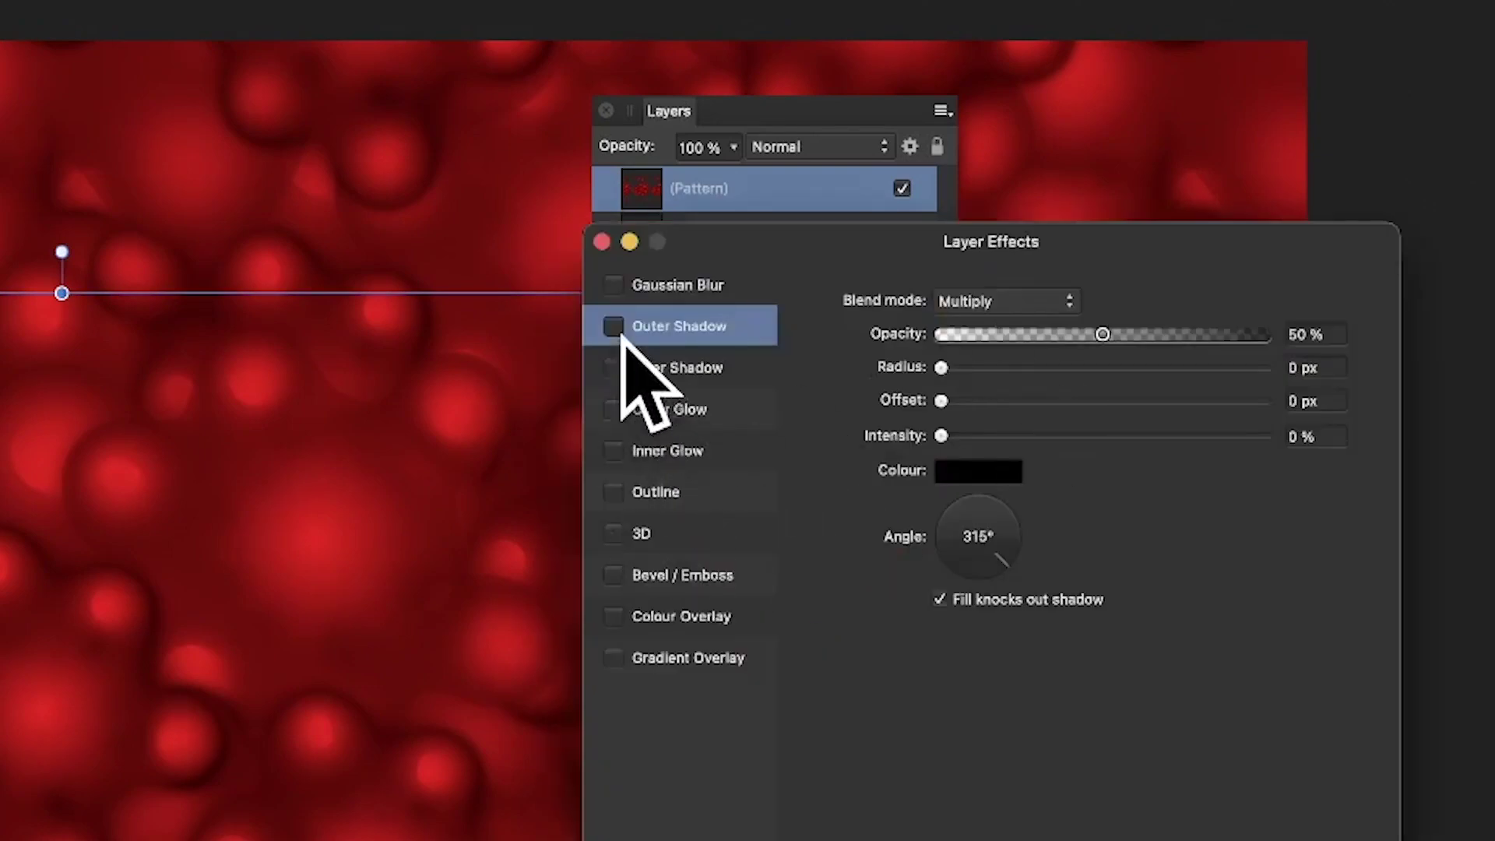
click(613, 326)
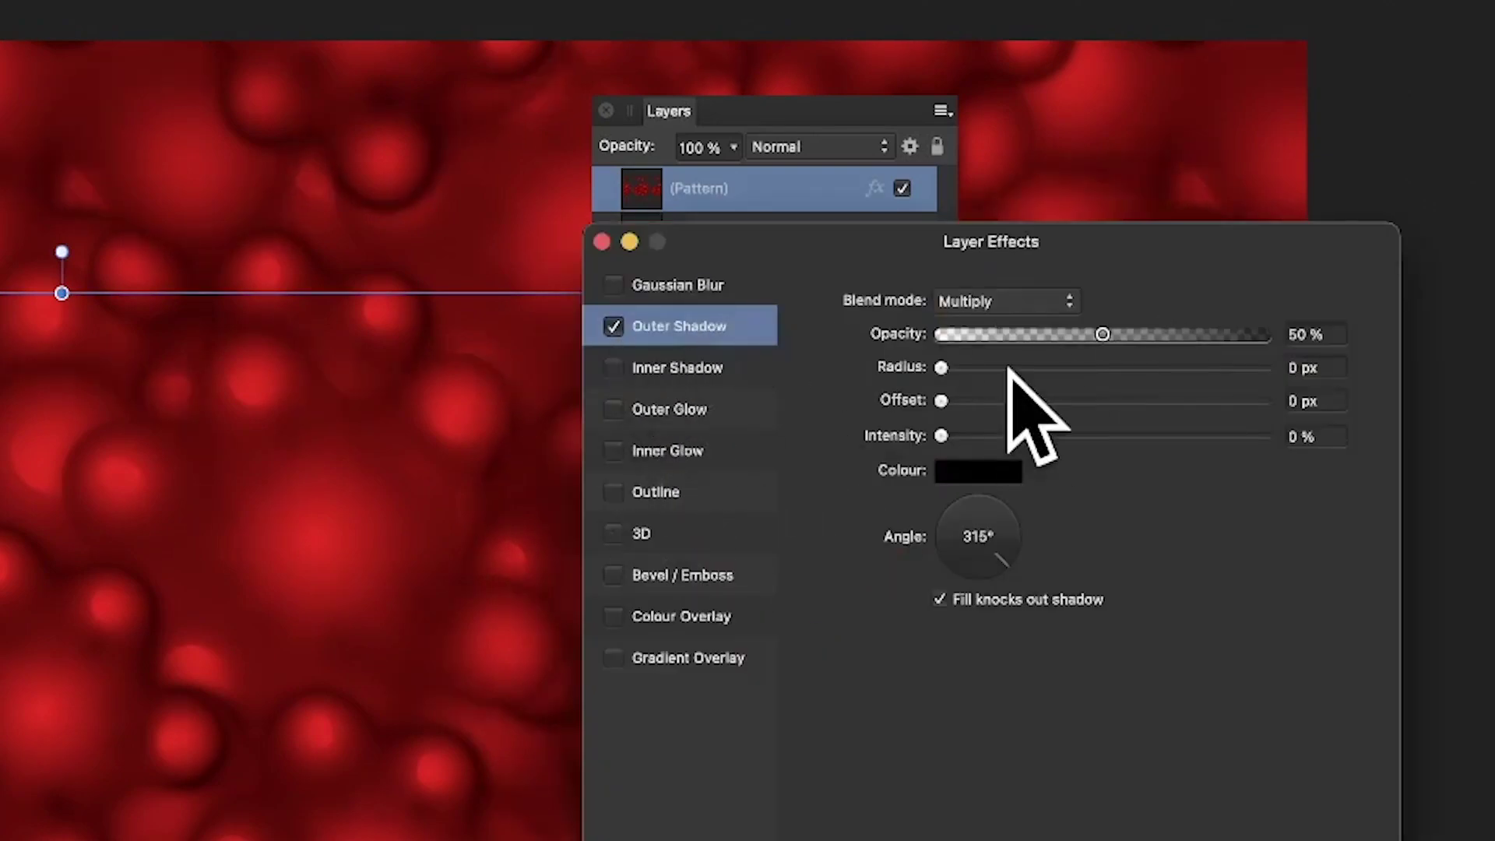
mouse_move(941, 365)
mouse_down()
mouse_move(1001, 368)
mouse_move(1035, 401)
mouse_up()
drag(940, 435, 1143, 436)
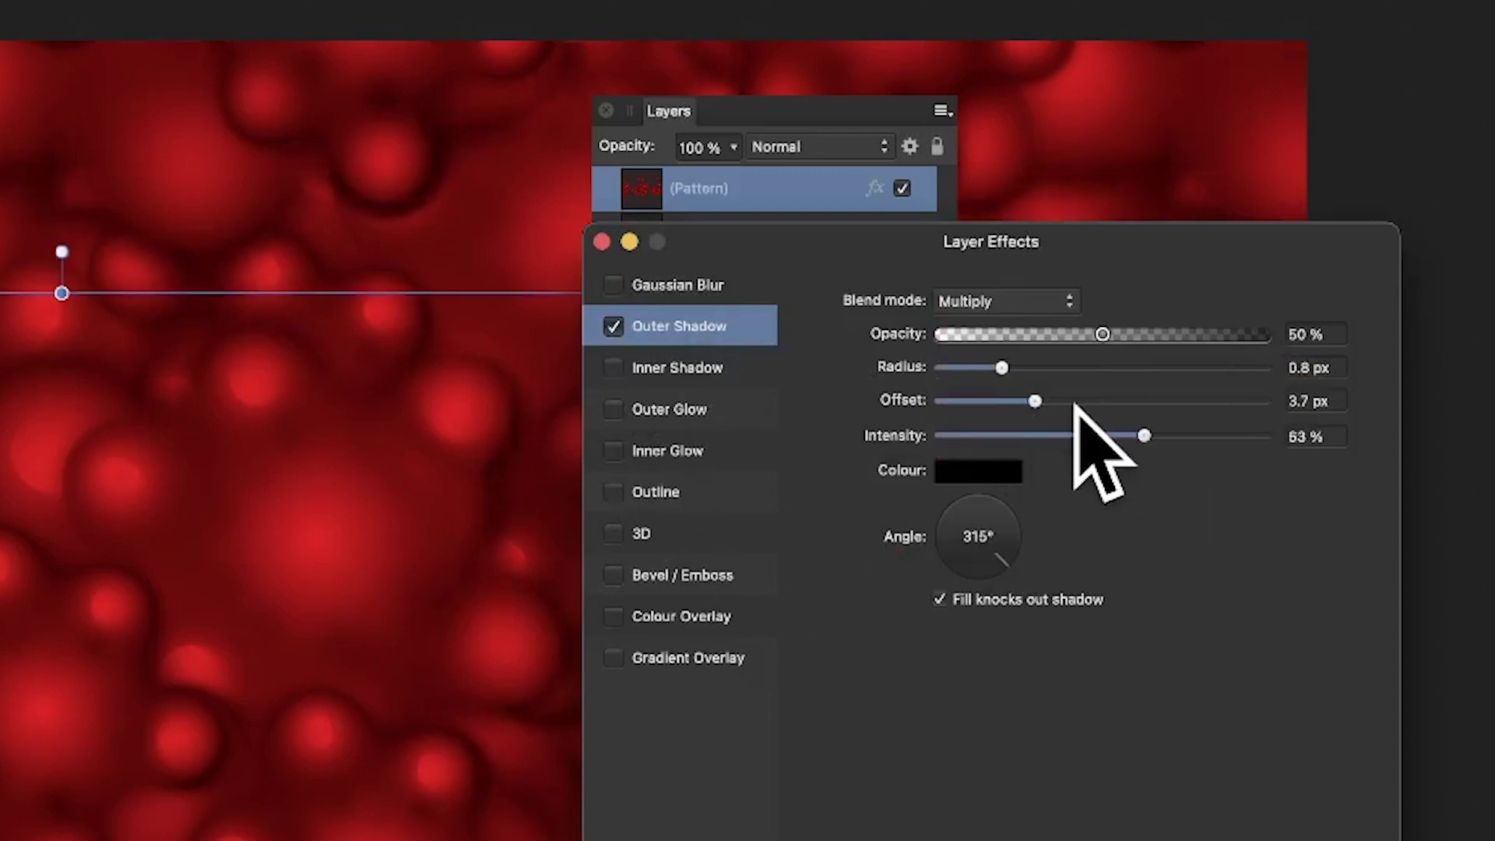
drag(1035, 400, 1140, 400)
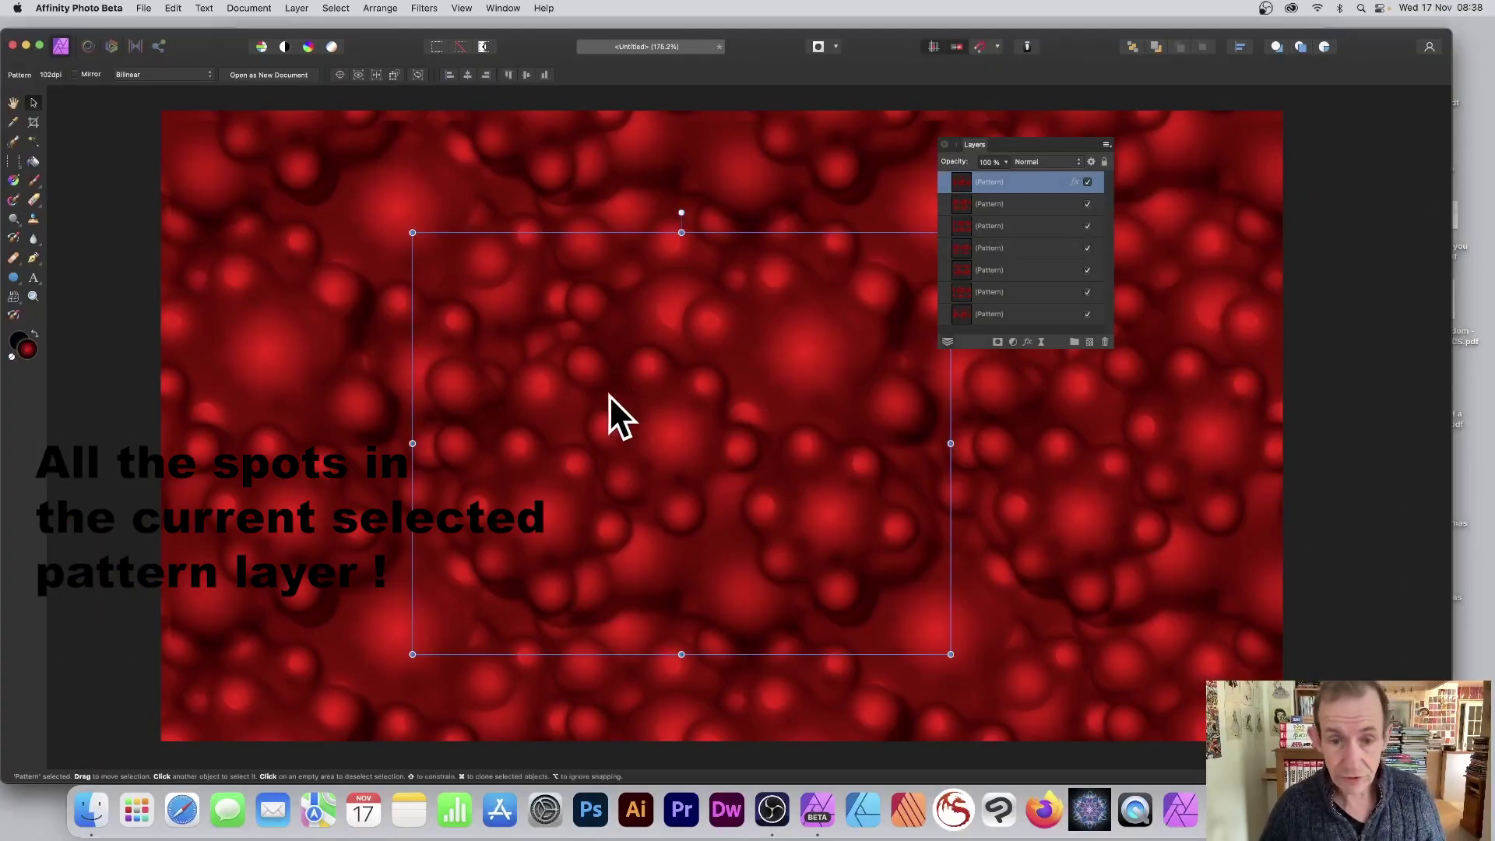
Step: Shift the top pattern layer's spots left and rearrange the pattern layer selection
mouse_move(610, 399)
mouse_down()
mouse_move(477, 352)
mouse_move(413, 404)
mouse_up()
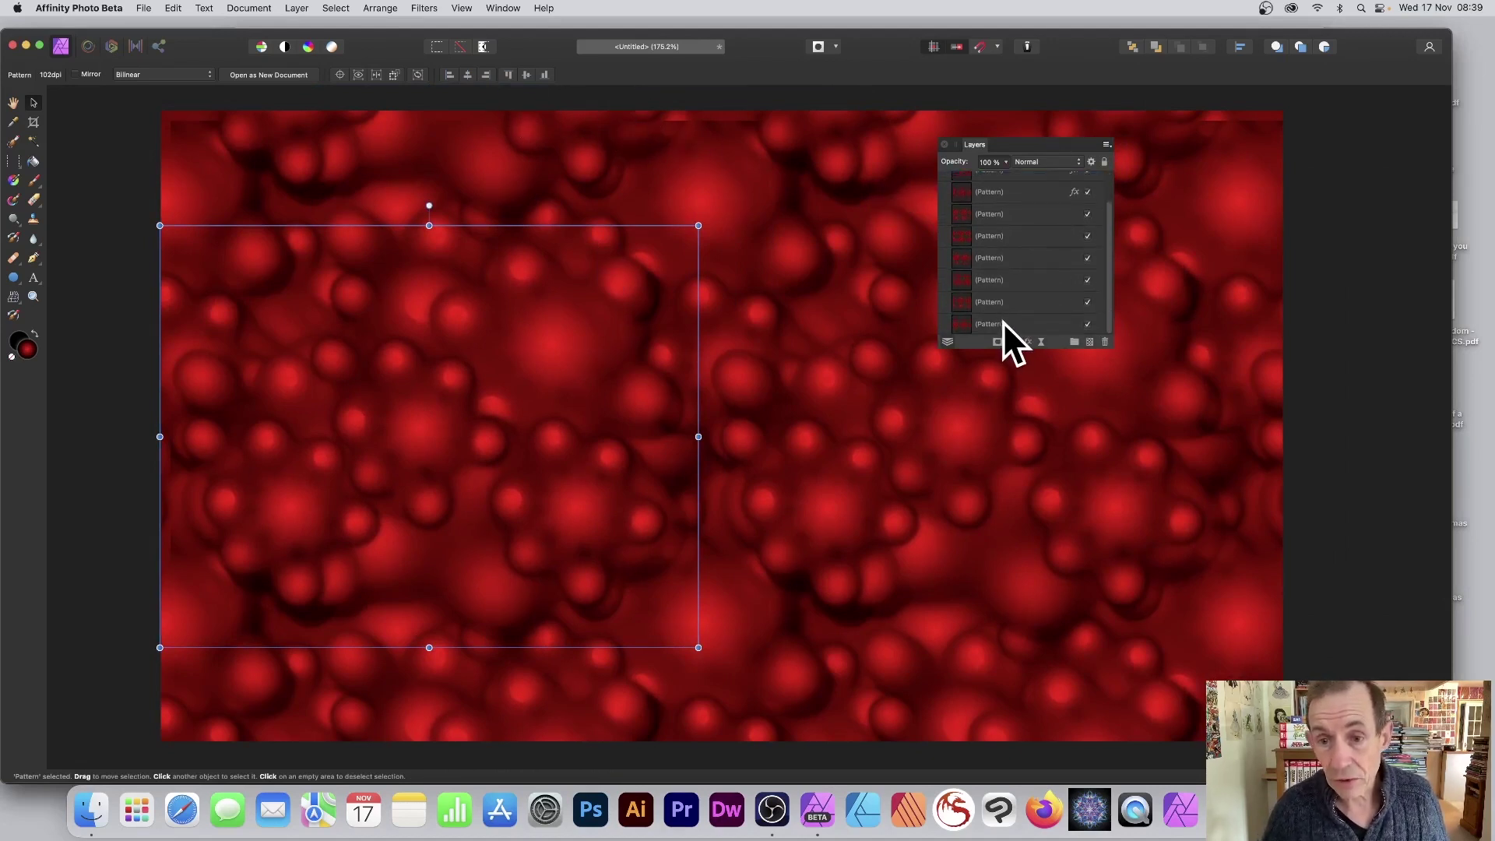
shift+click(1002, 321)
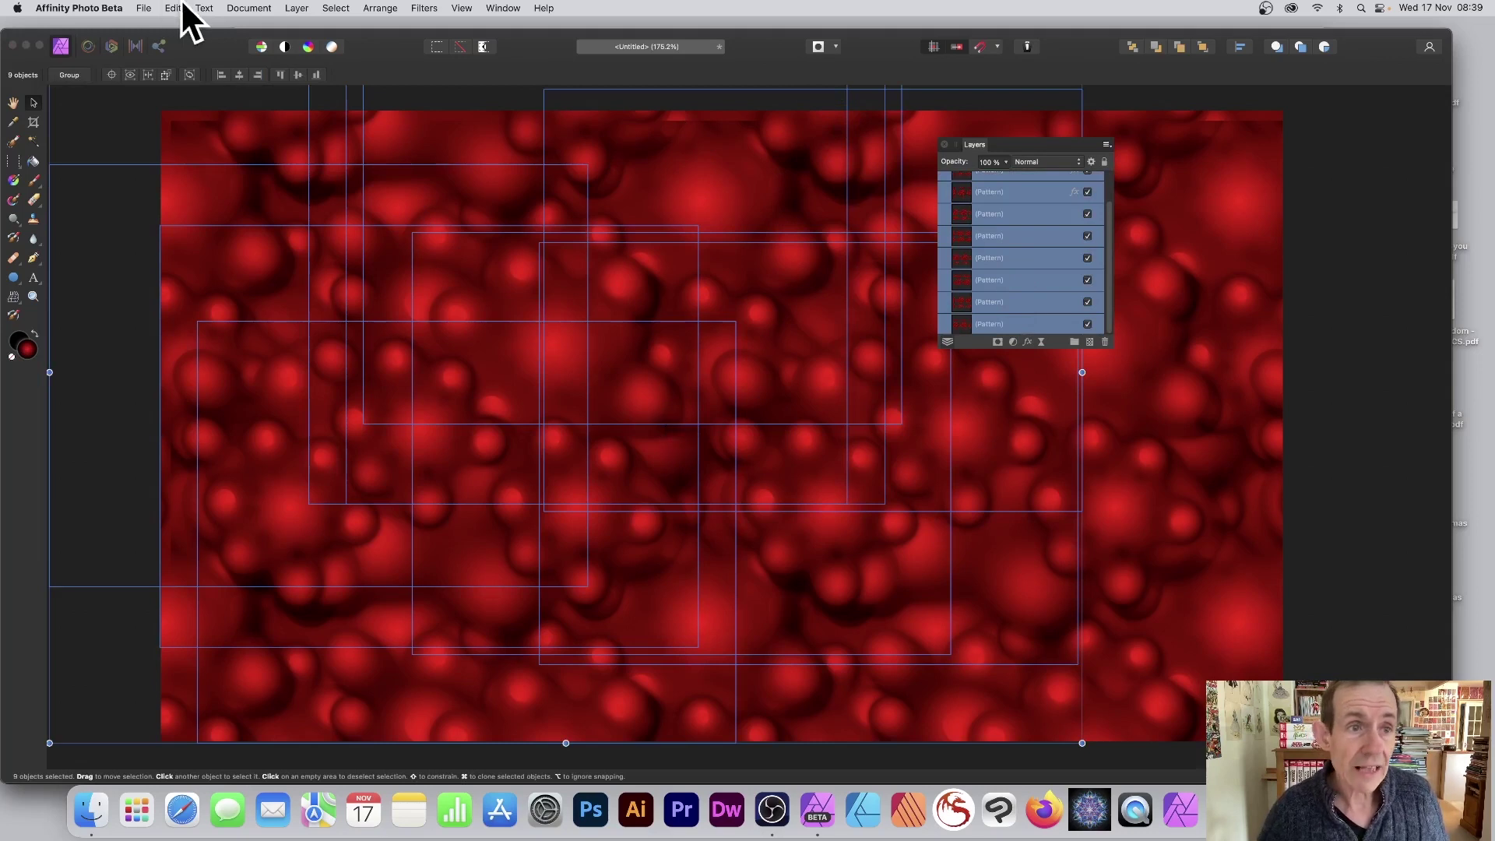
click(1235, 213)
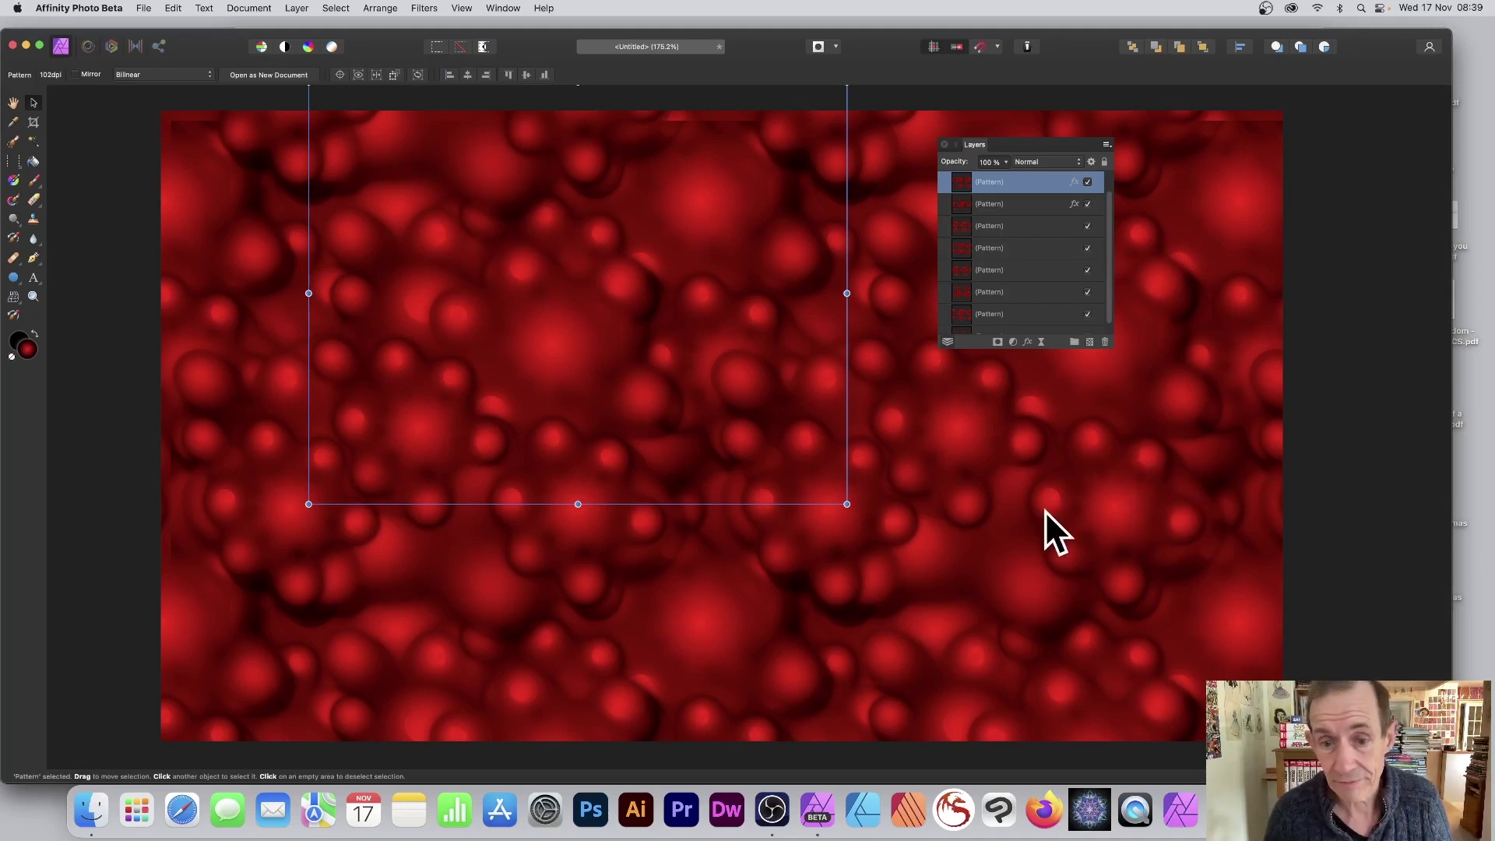
key(alt+bracketleft)
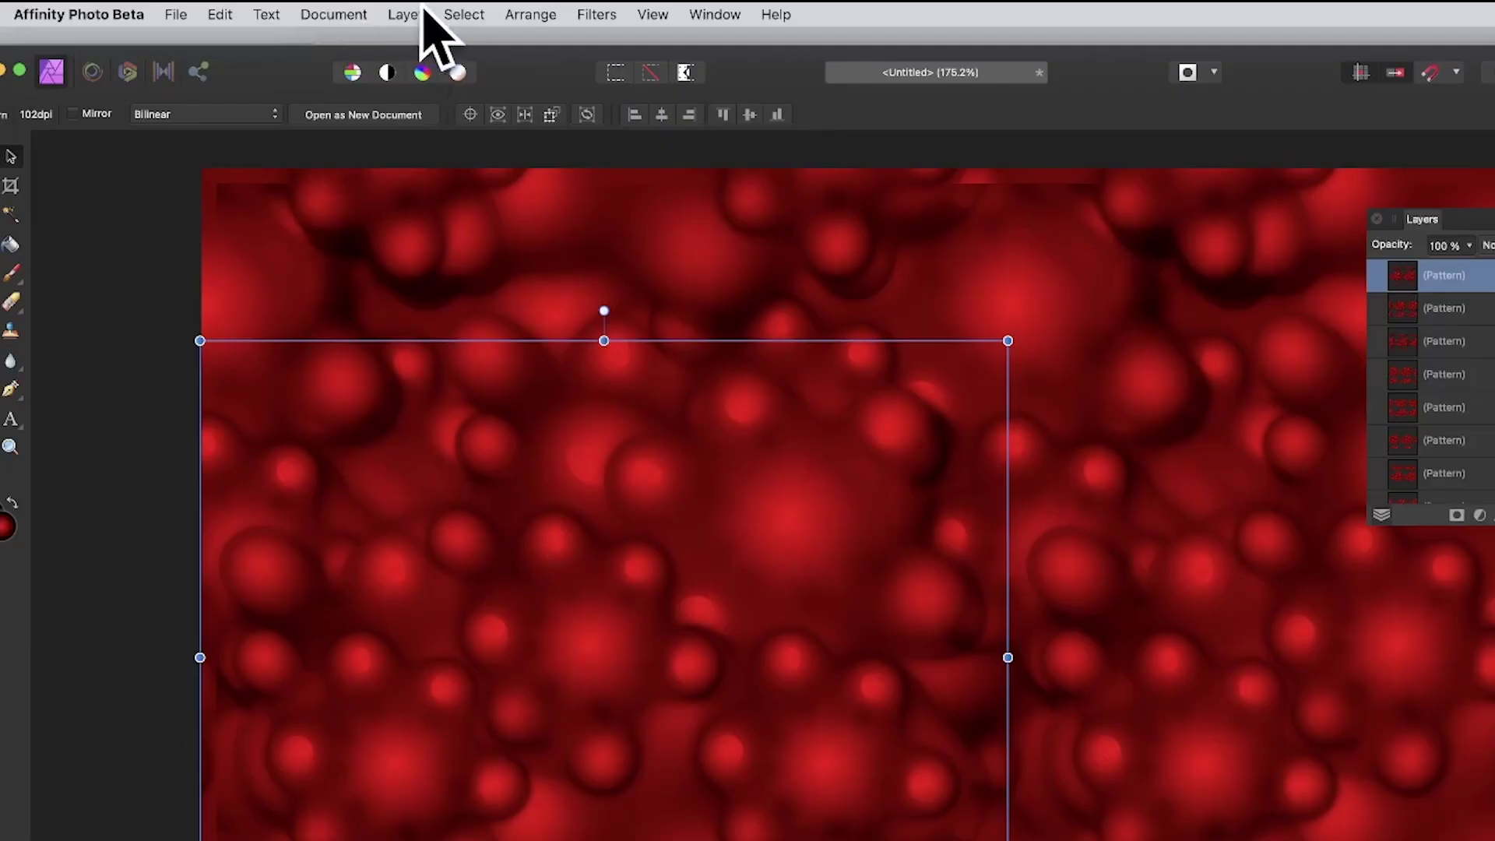
Step: Merge all visible layers into one pixel layer and delete the original Pattern layers
click(296, 7)
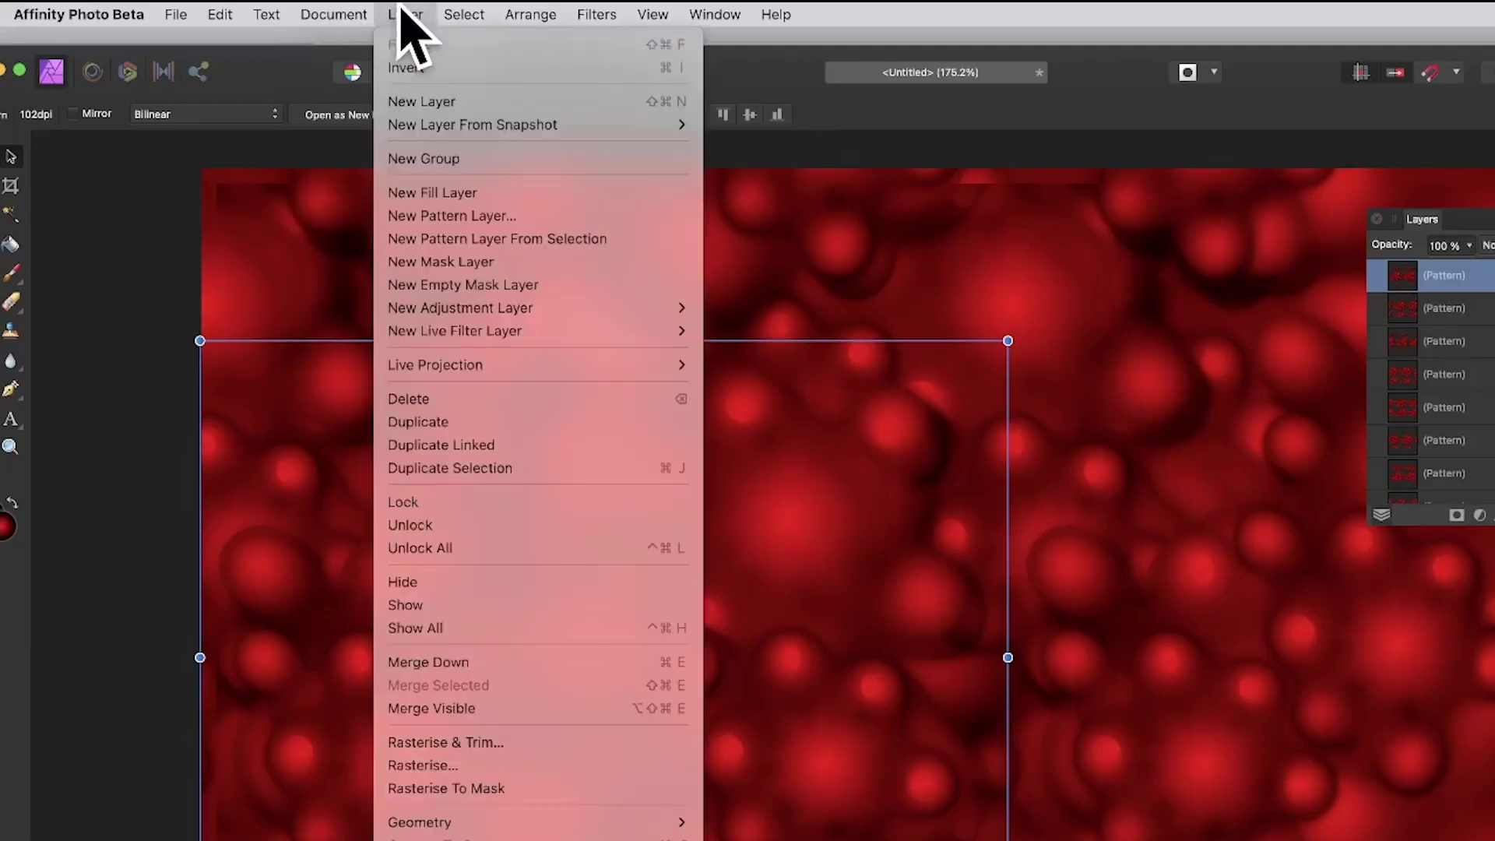
click(494, 710)
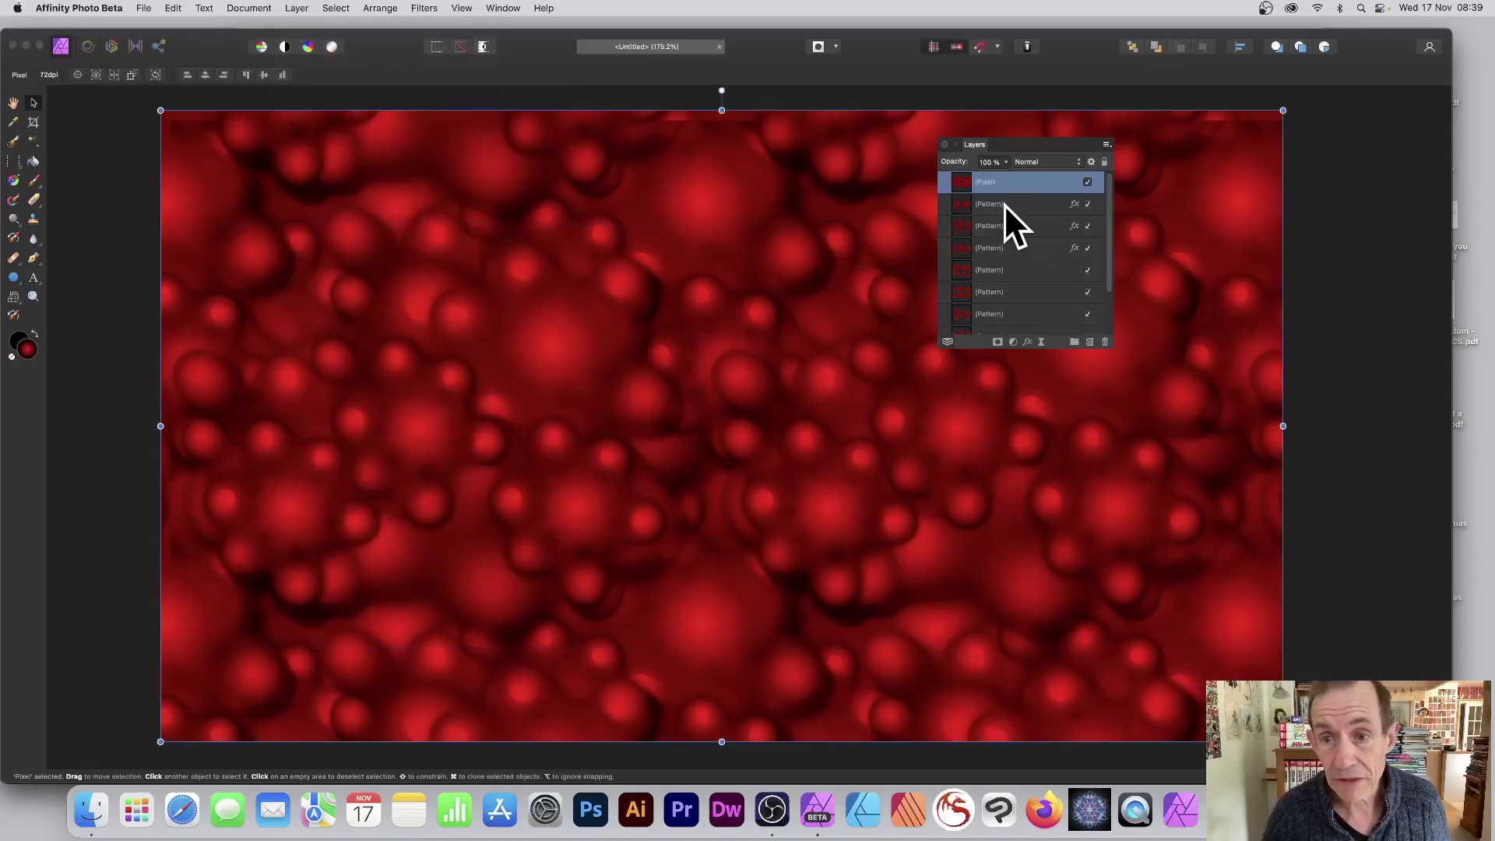
click(1004, 207)
scroll(1001, 292, down, 3)
shift+click(996, 322)
key(Delete)
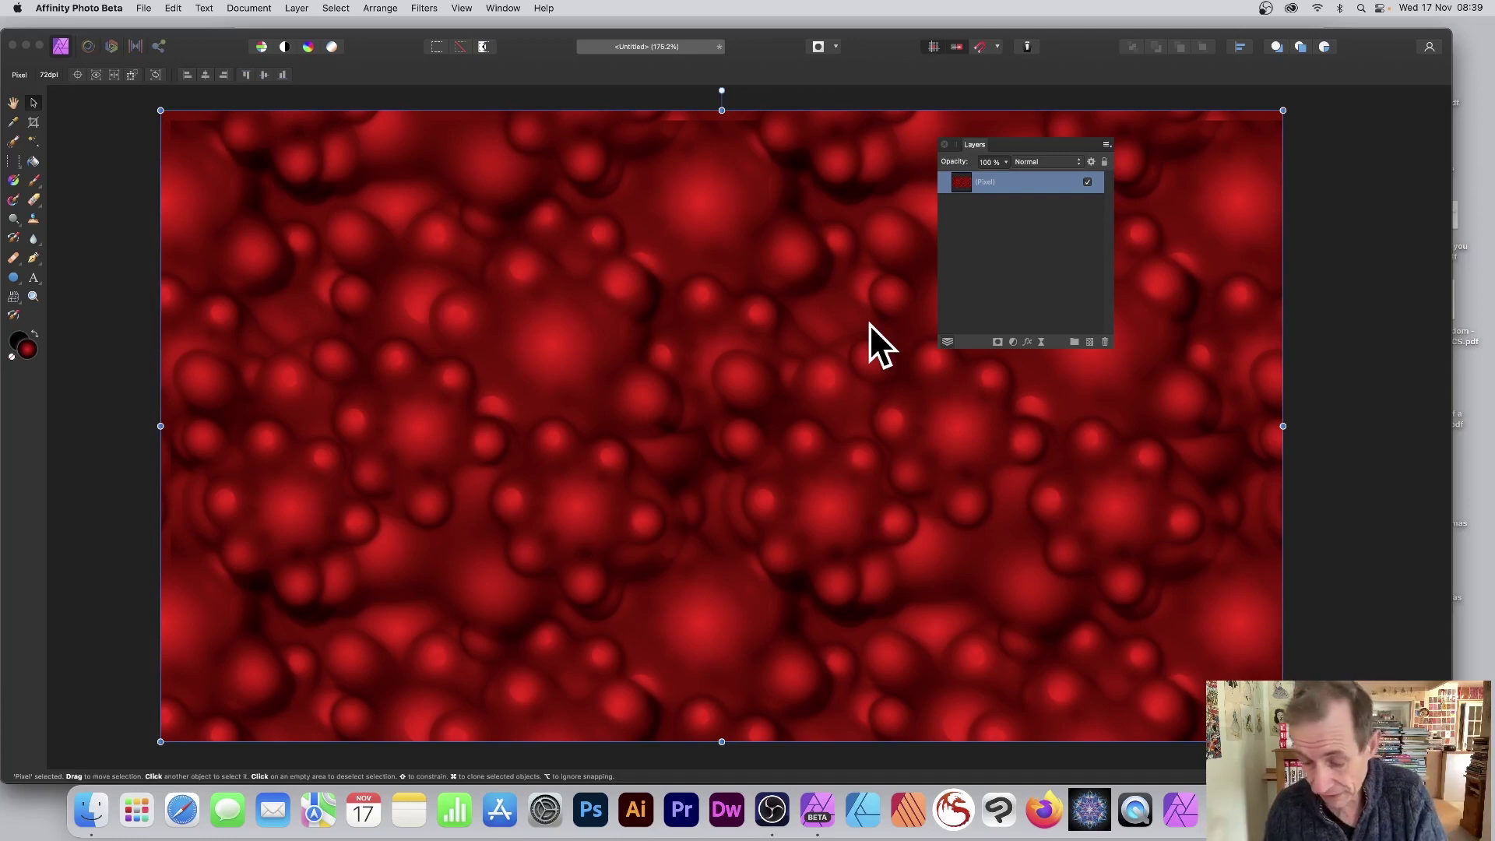
Step: Delete the merged pixel layer, then draw a tall red triangle and move it up-left
key(Delete)
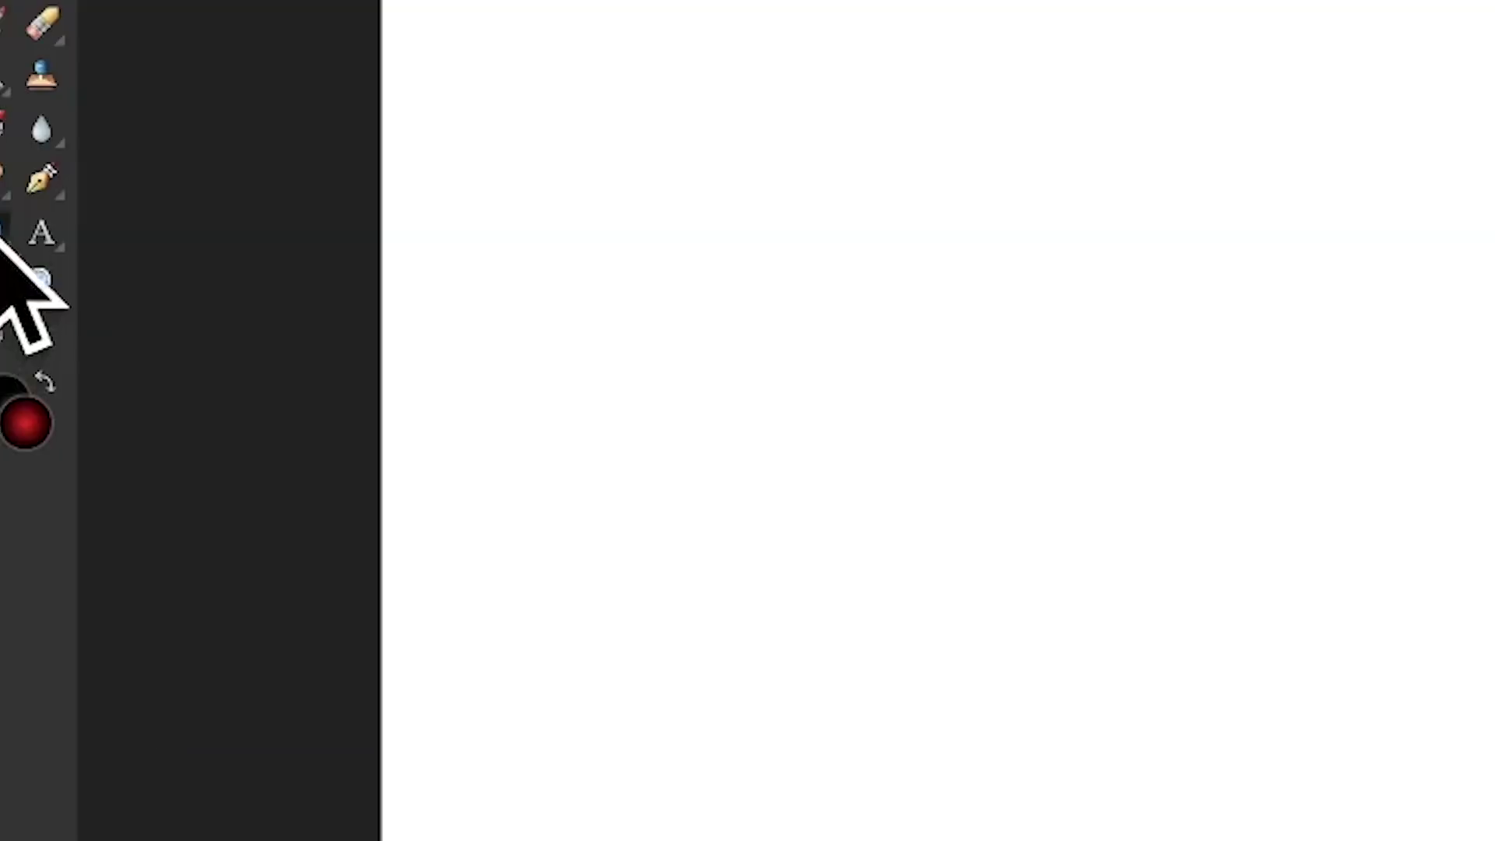
click(14, 276)
click(180, 385)
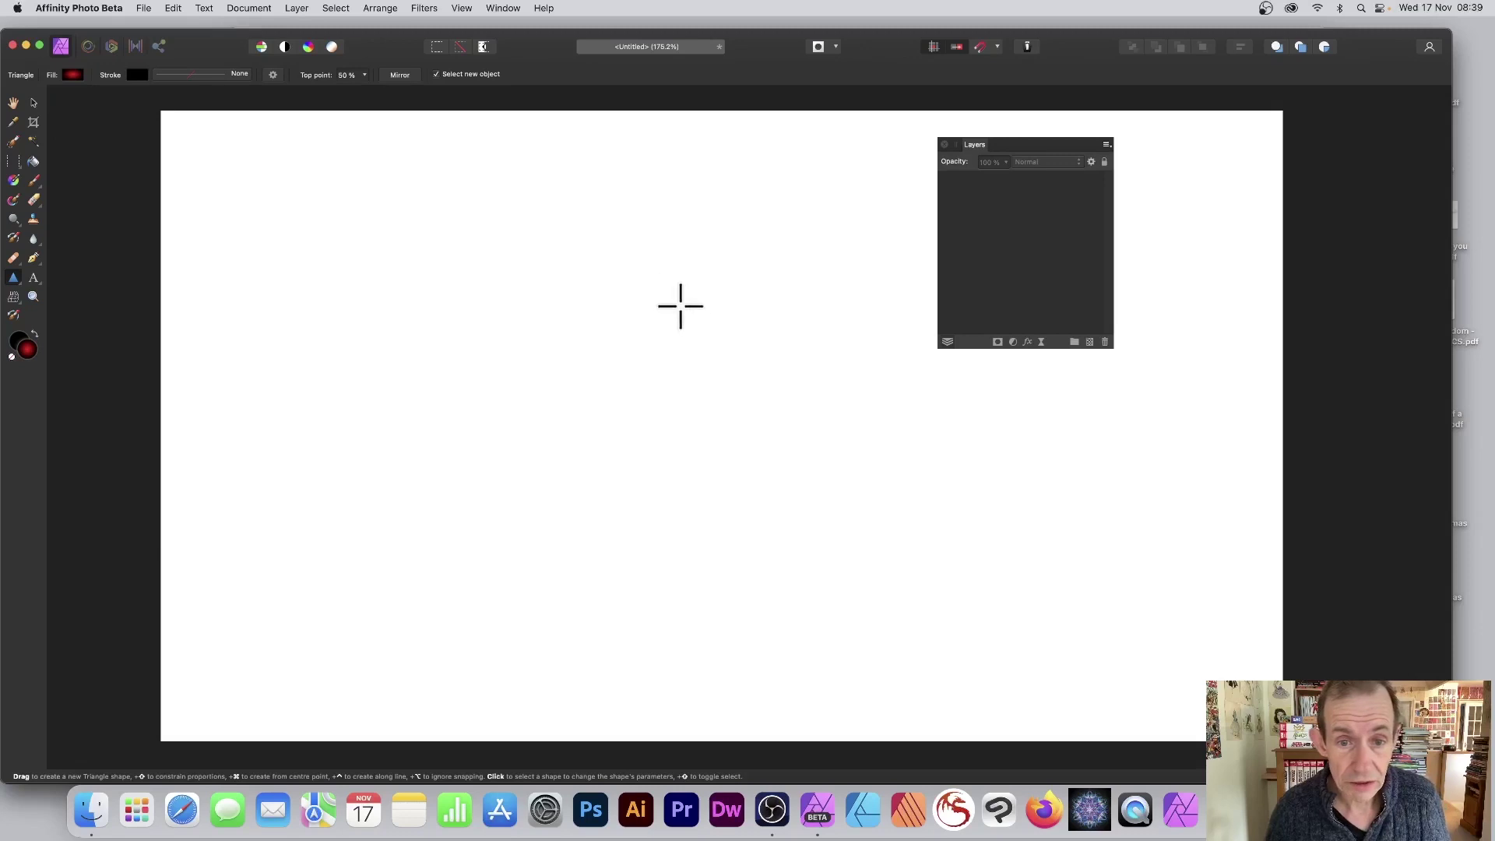
drag(670, 300, 747, 619)
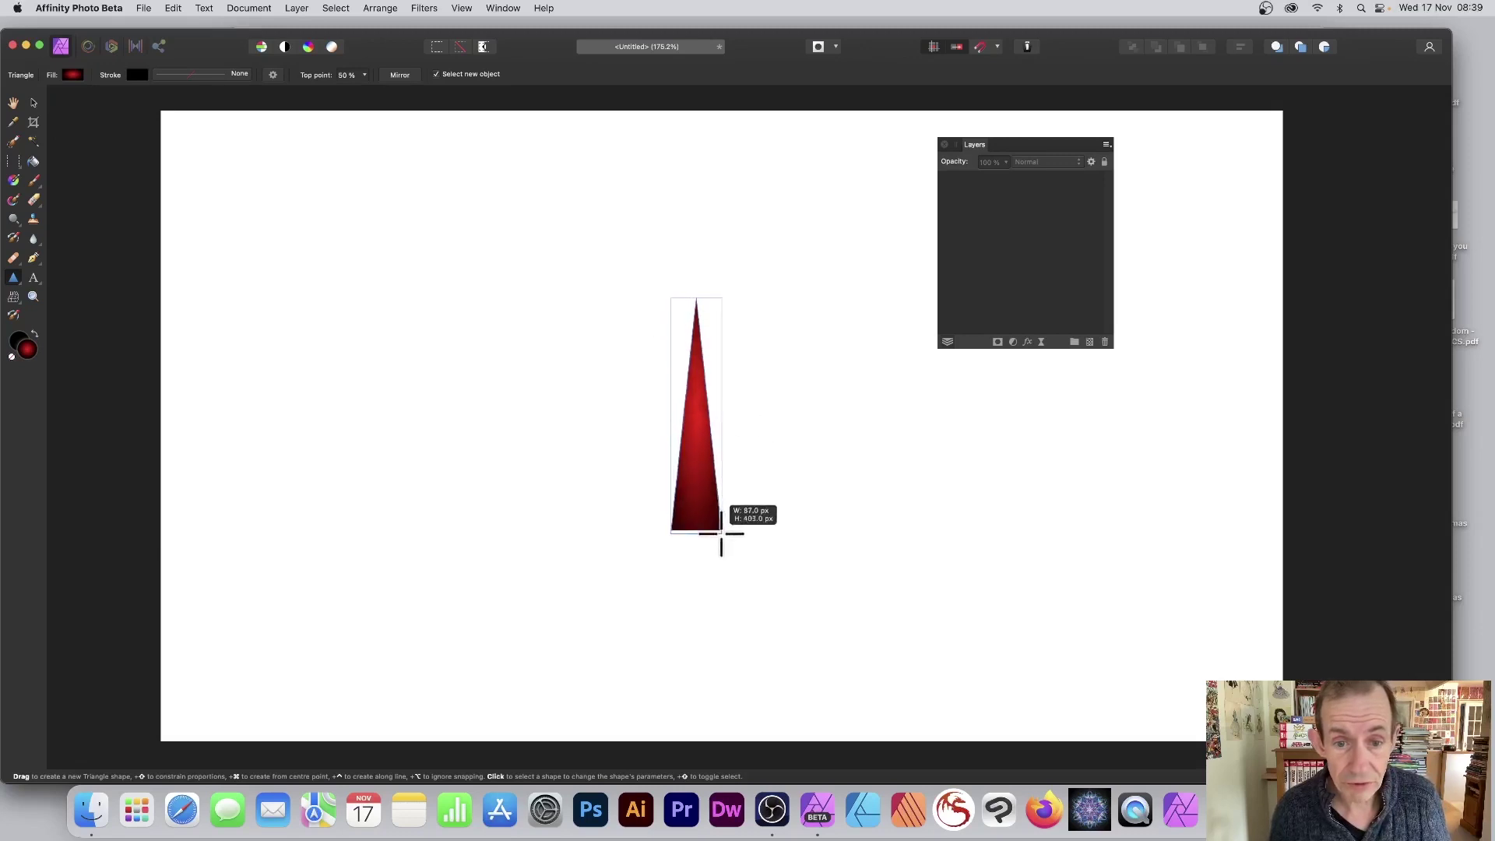
click(33, 102)
drag(708, 395, 646, 345)
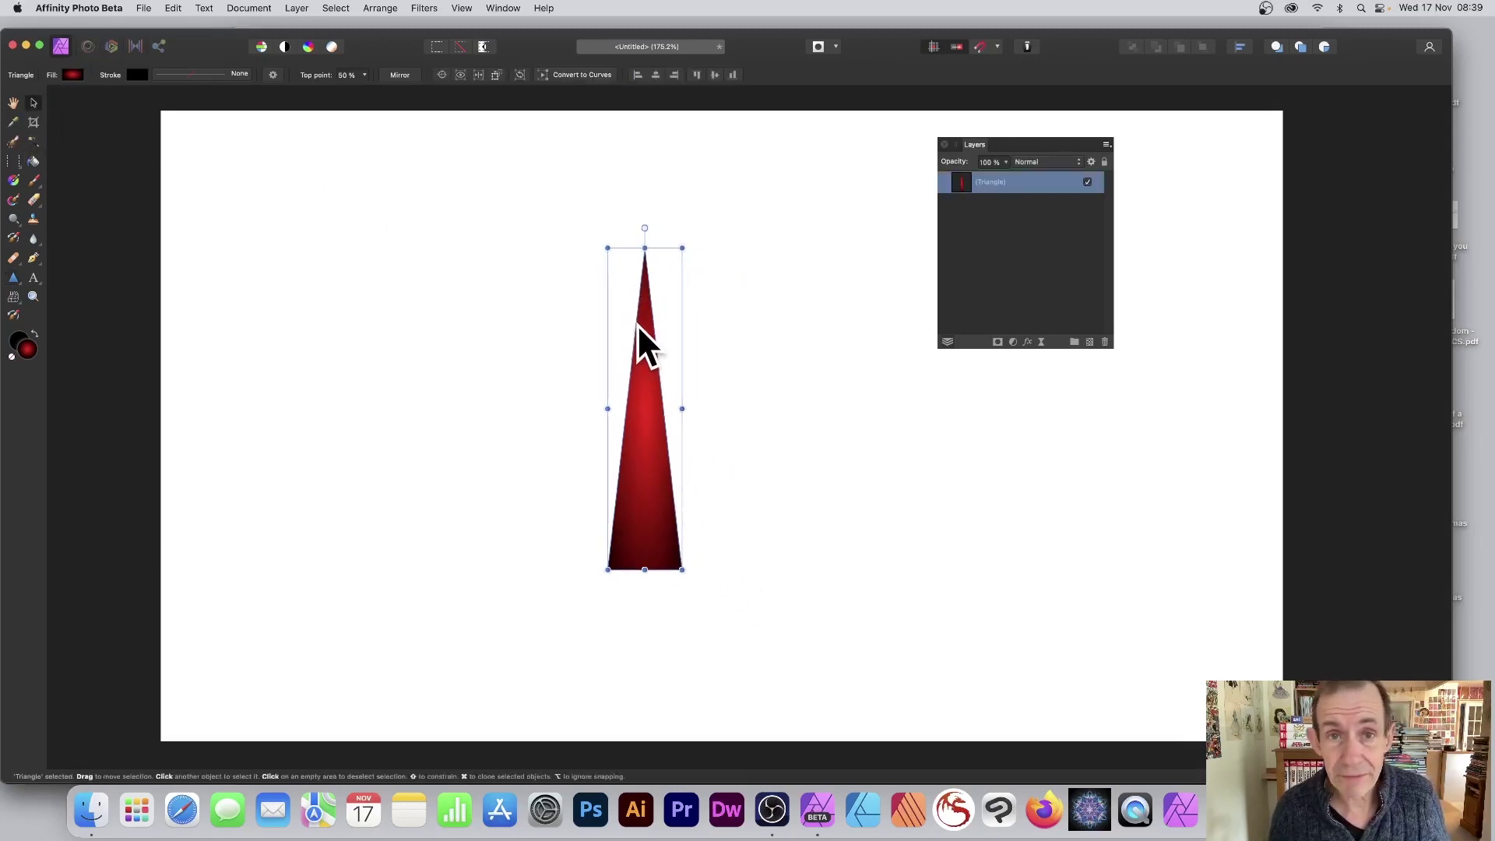
Step: Make a selection from the triangle, feather it by 117.4 px, and invert it
click(335, 8)
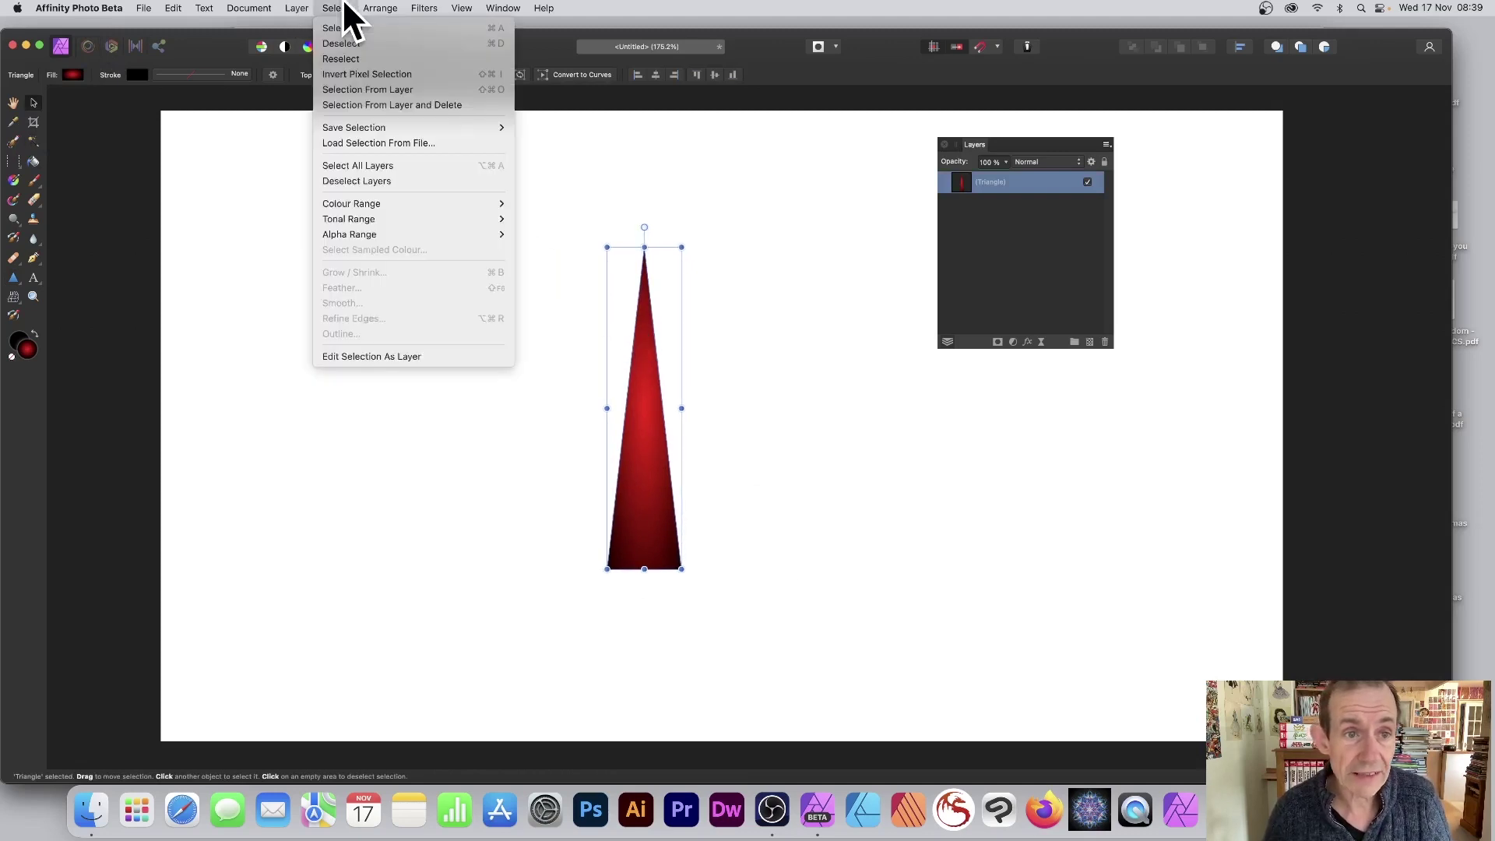
click(385, 90)
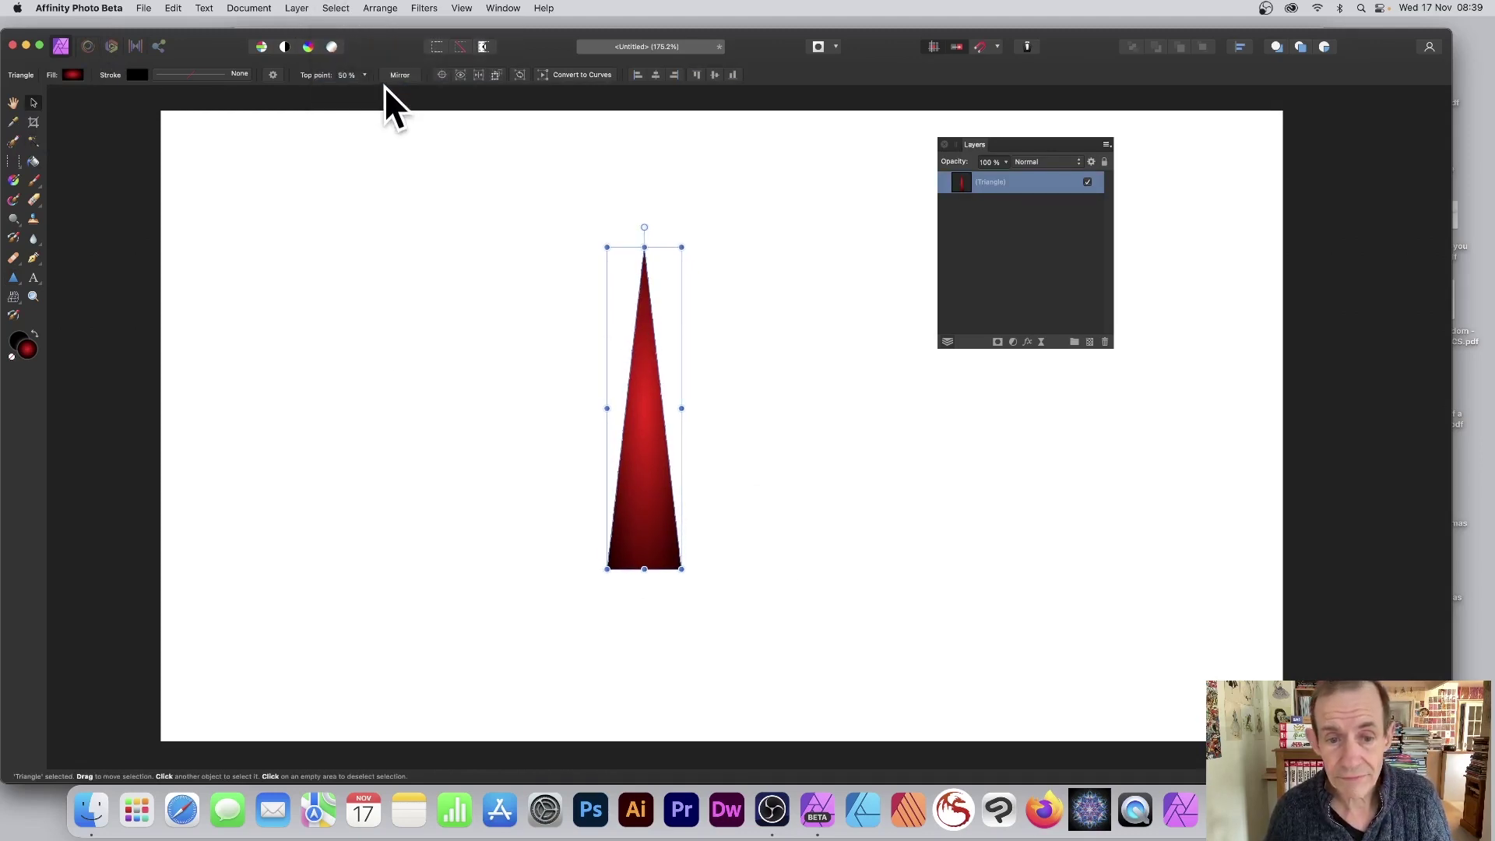
click(338, 9)
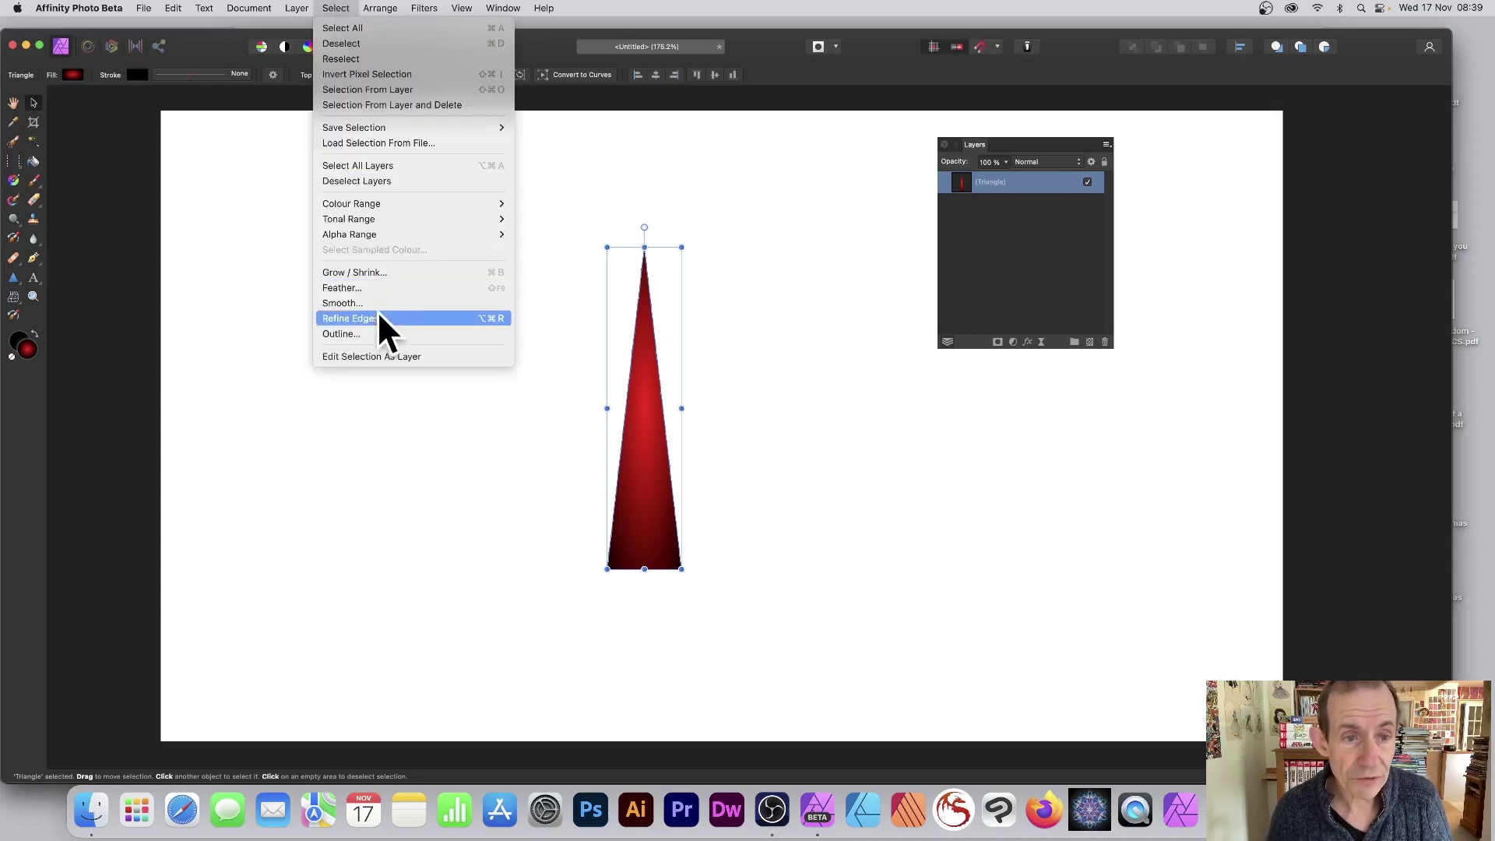
click(342, 288)
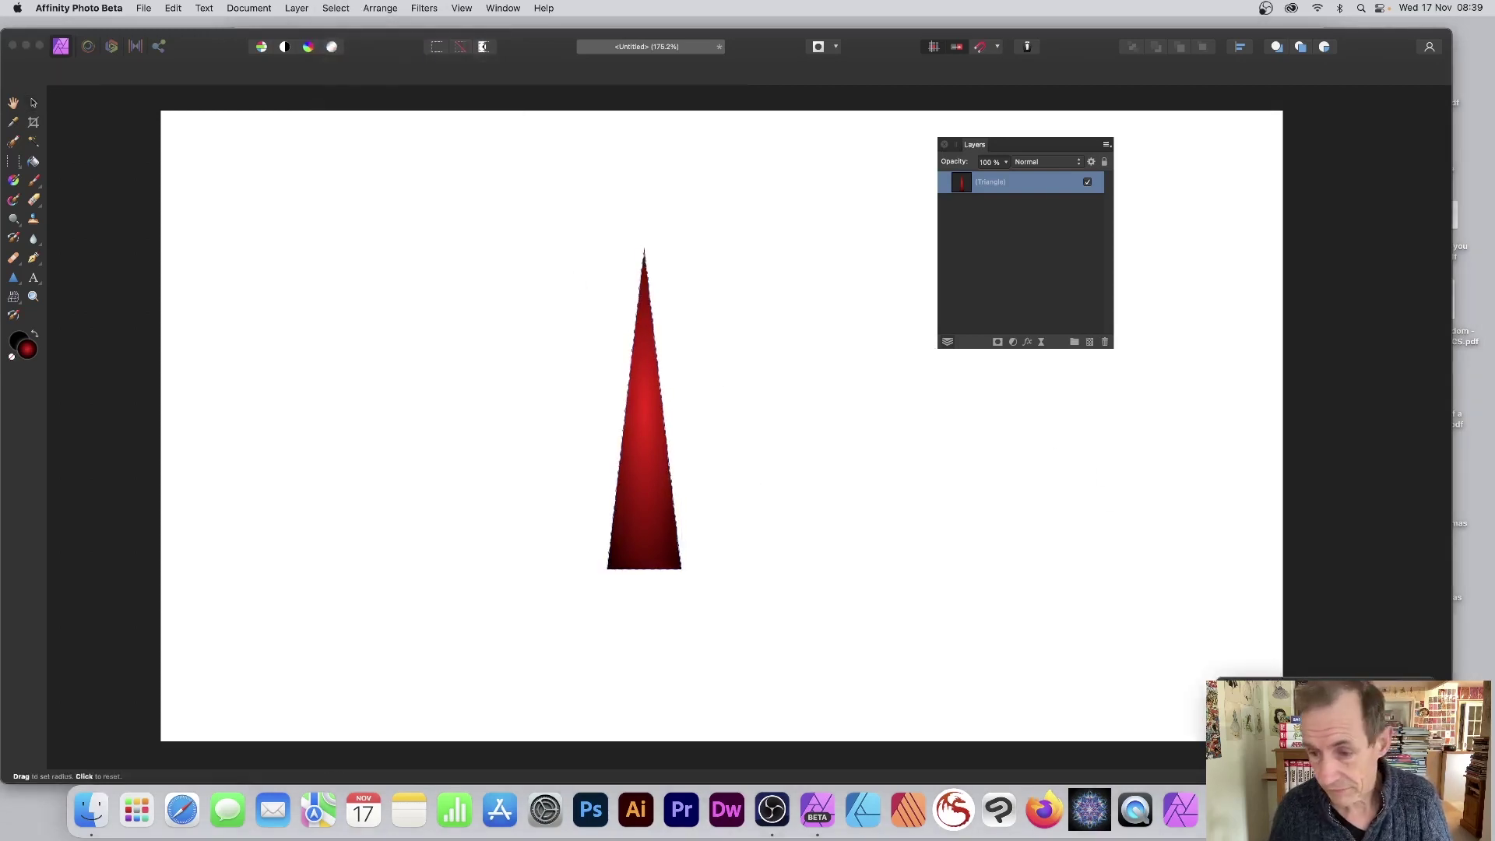
drag(1255, 640, 790, 324)
drag(694, 356, 690, 355)
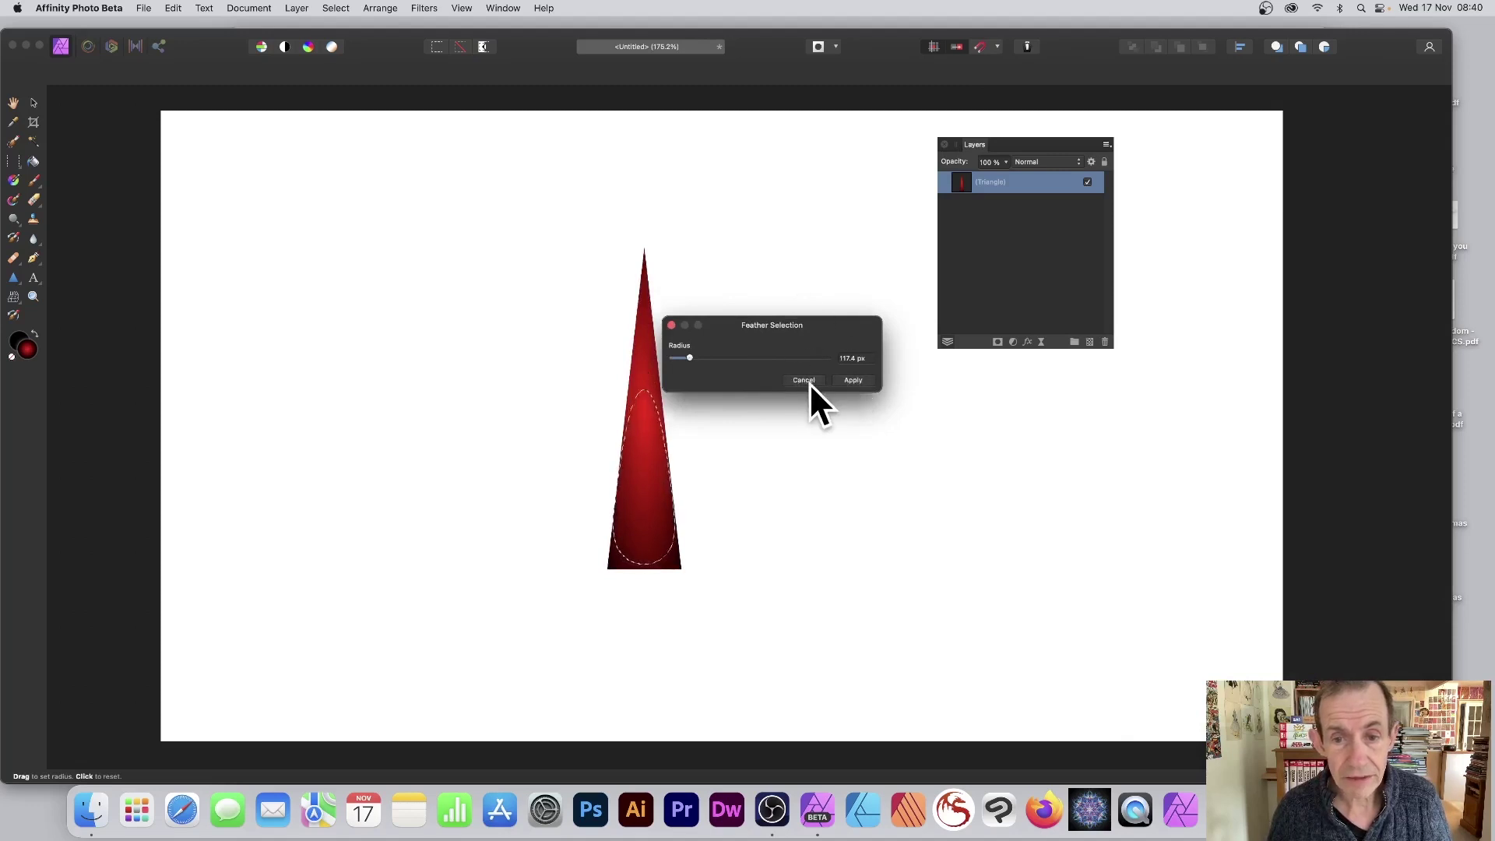
click(868, 385)
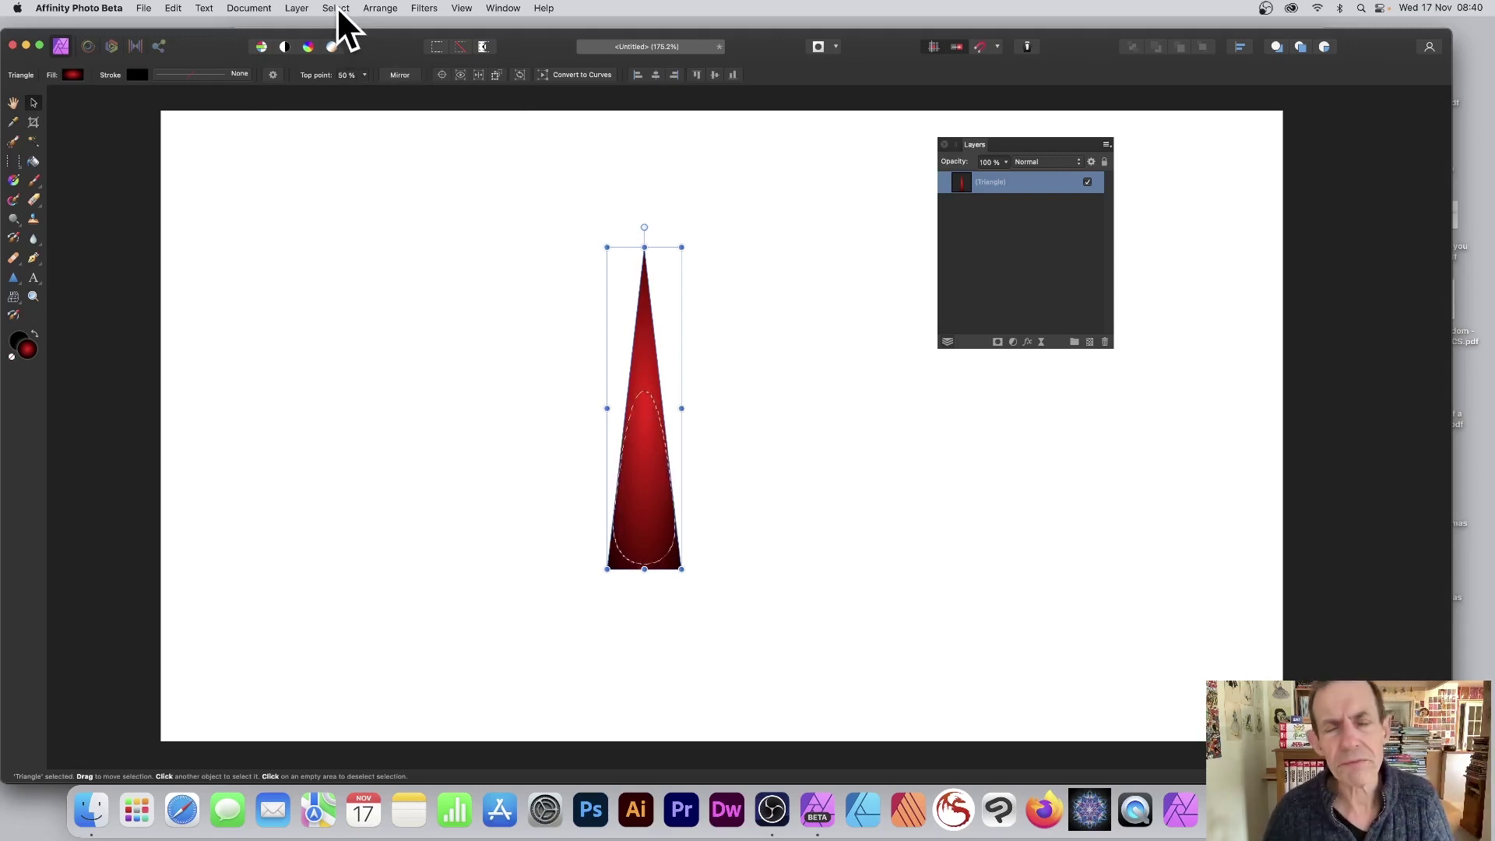
click(337, 10)
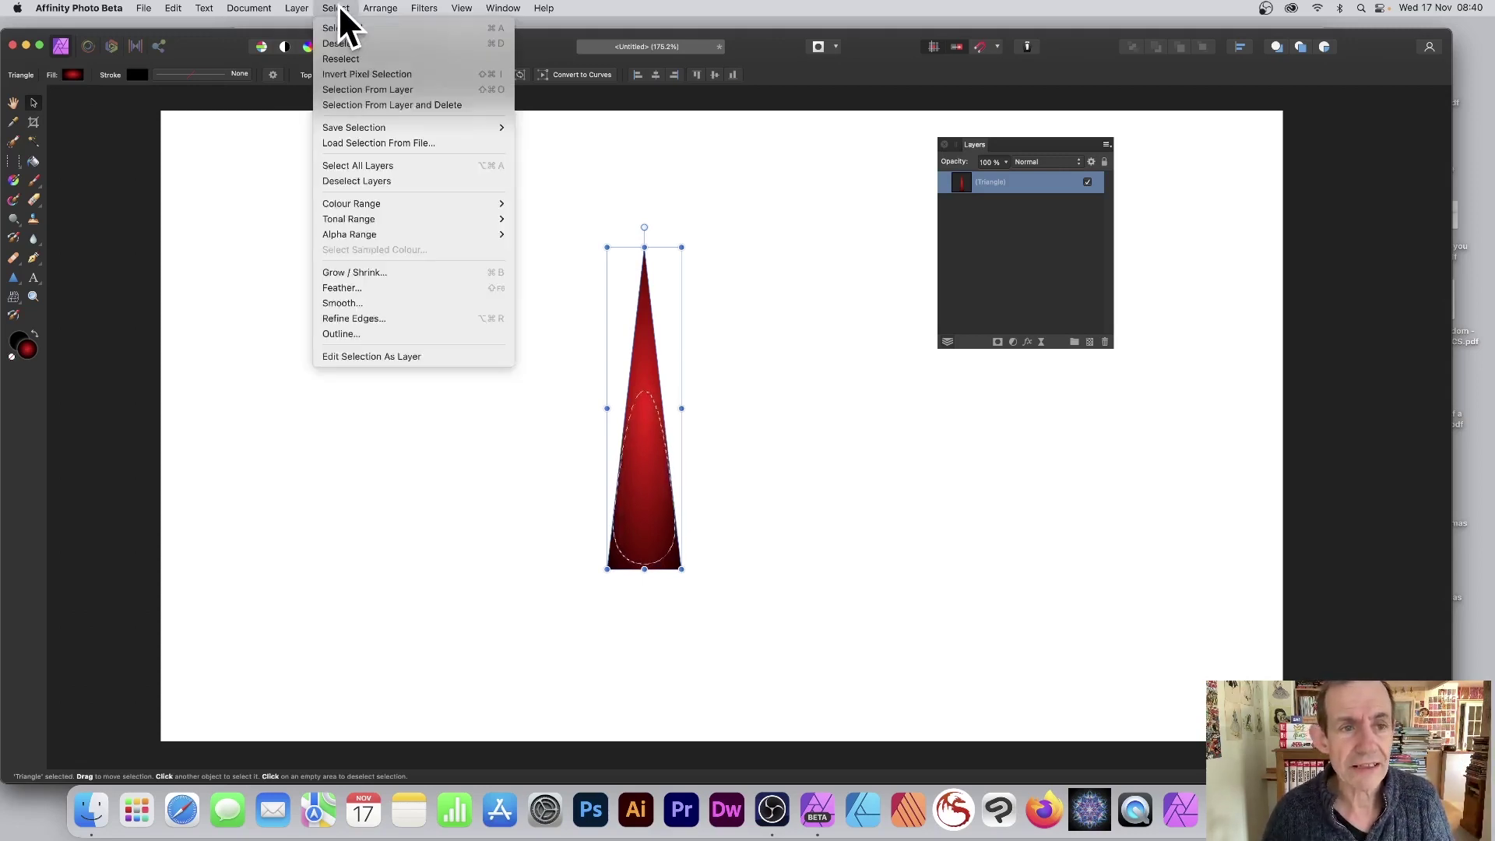
click(351, 75)
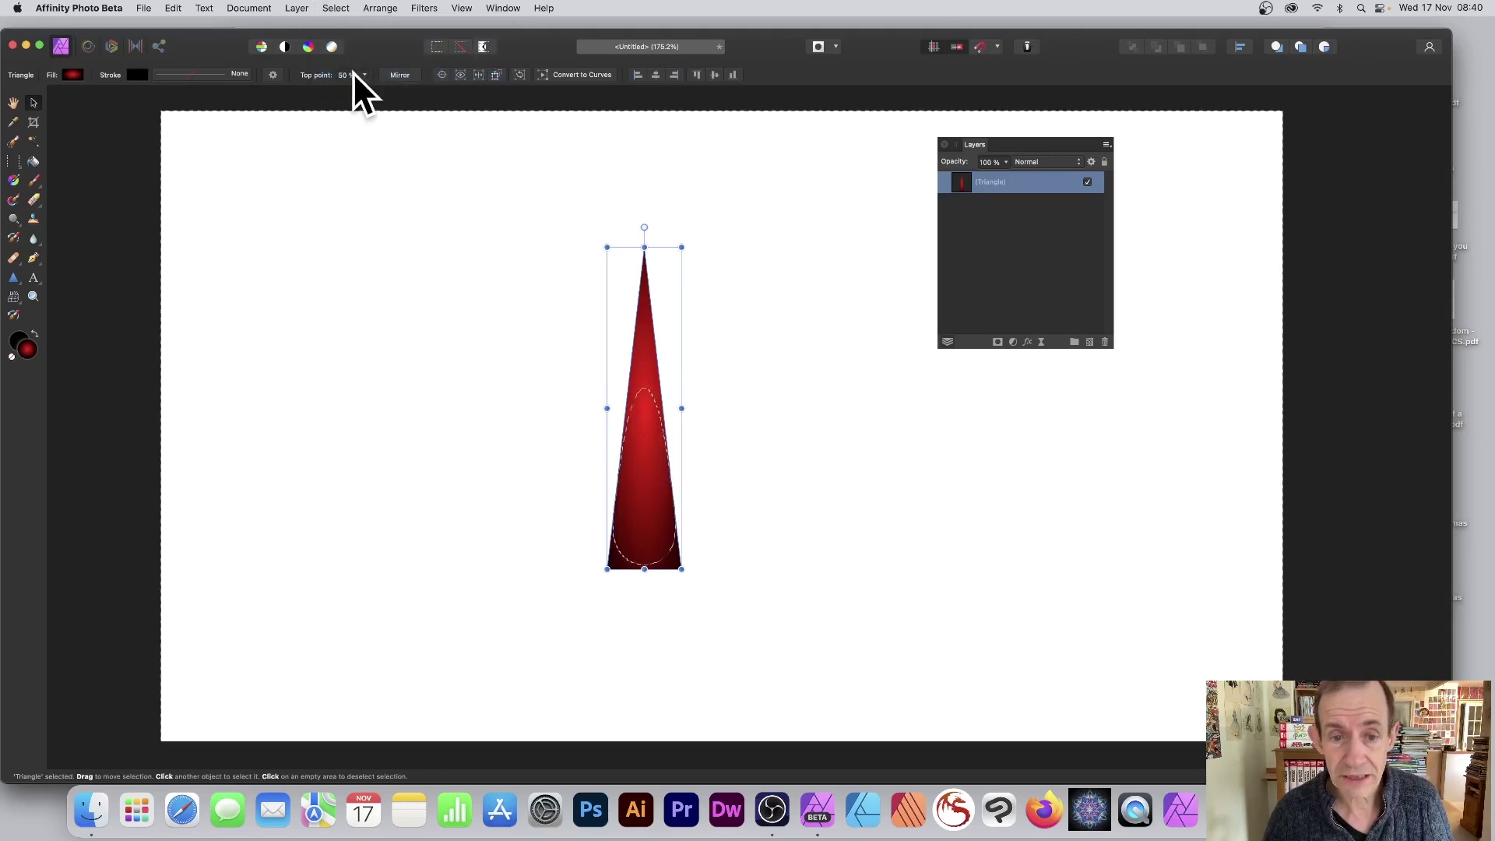
Step: Apply a Gaussian Blur with a 35 px radius to the triangle
click(424, 8)
mouse_move(420, 51)
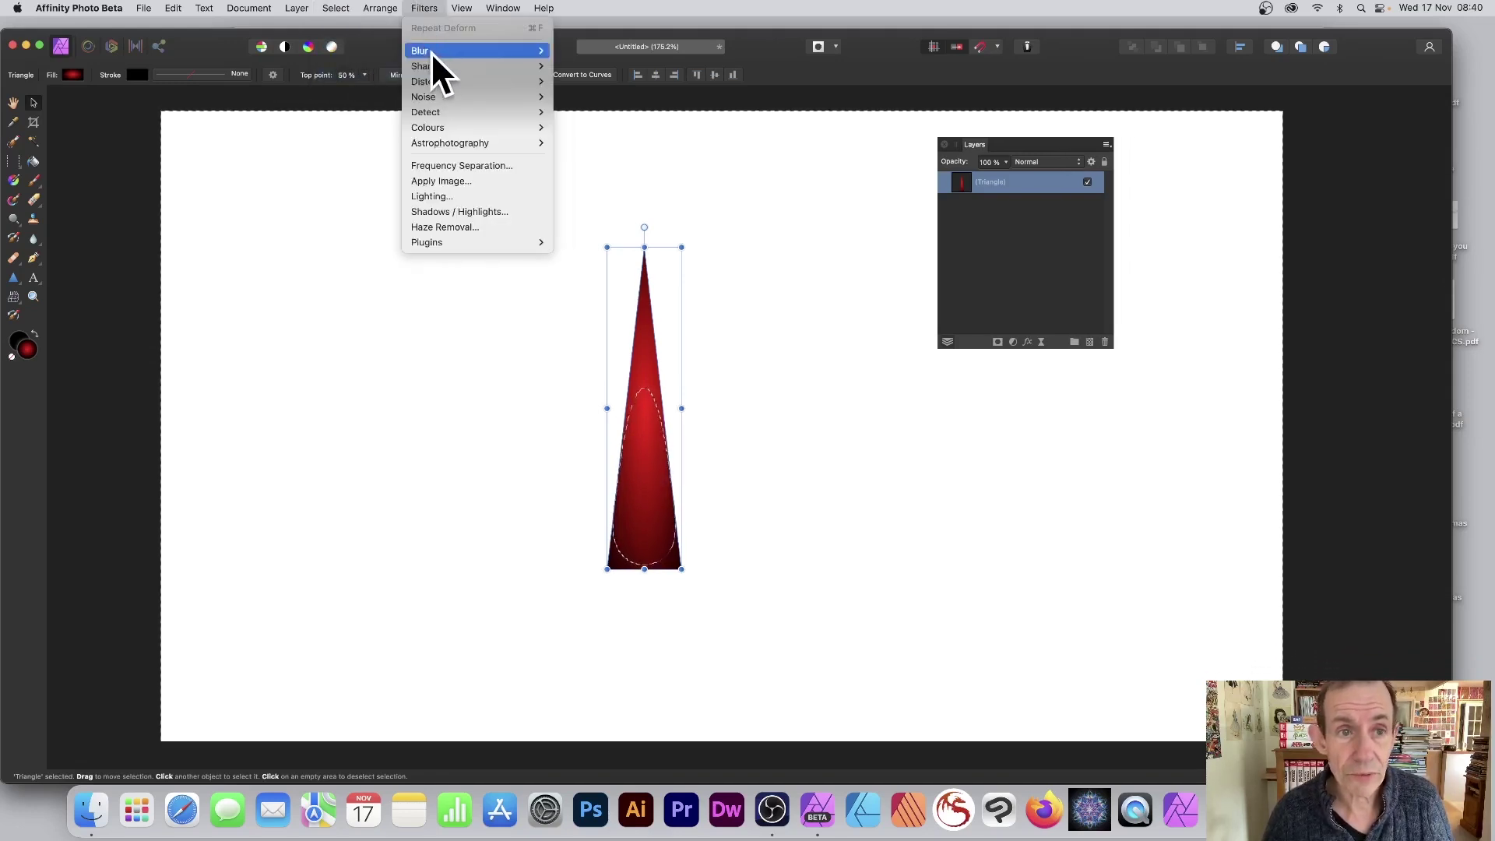
click(591, 65)
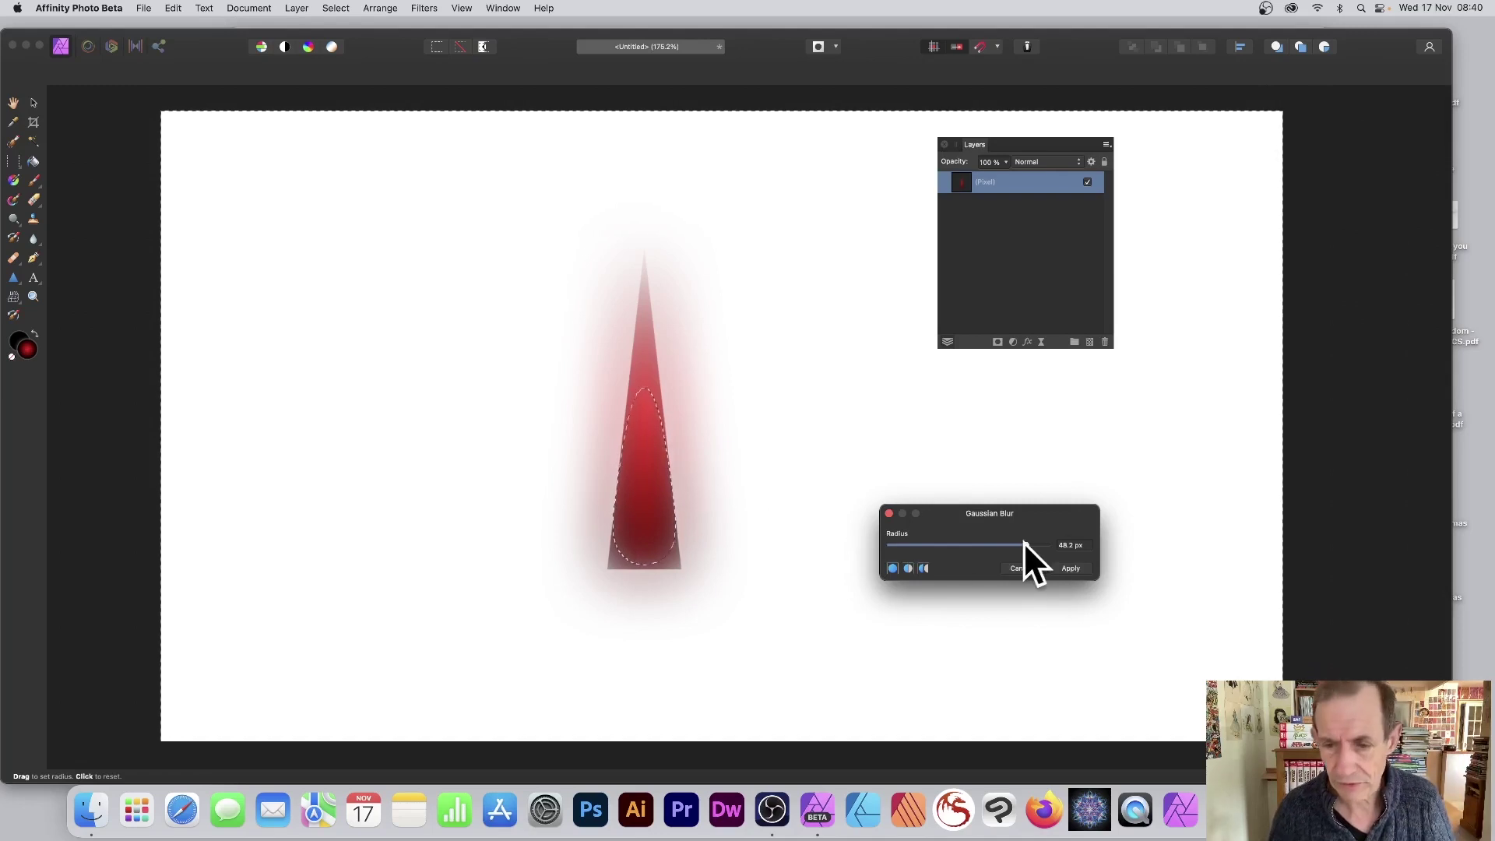
drag(1022, 544, 1006, 545)
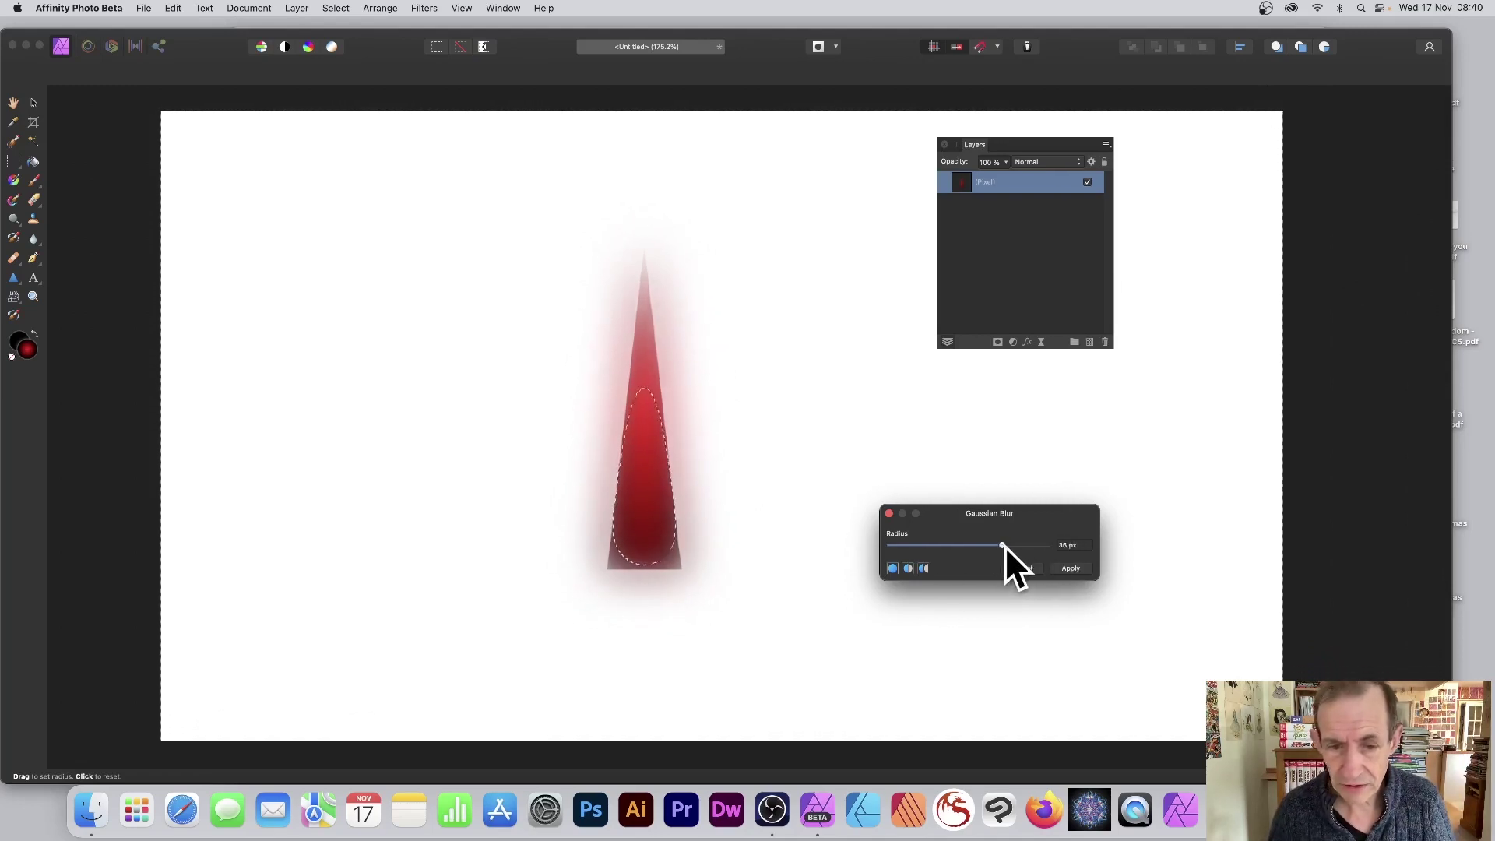
click(1071, 568)
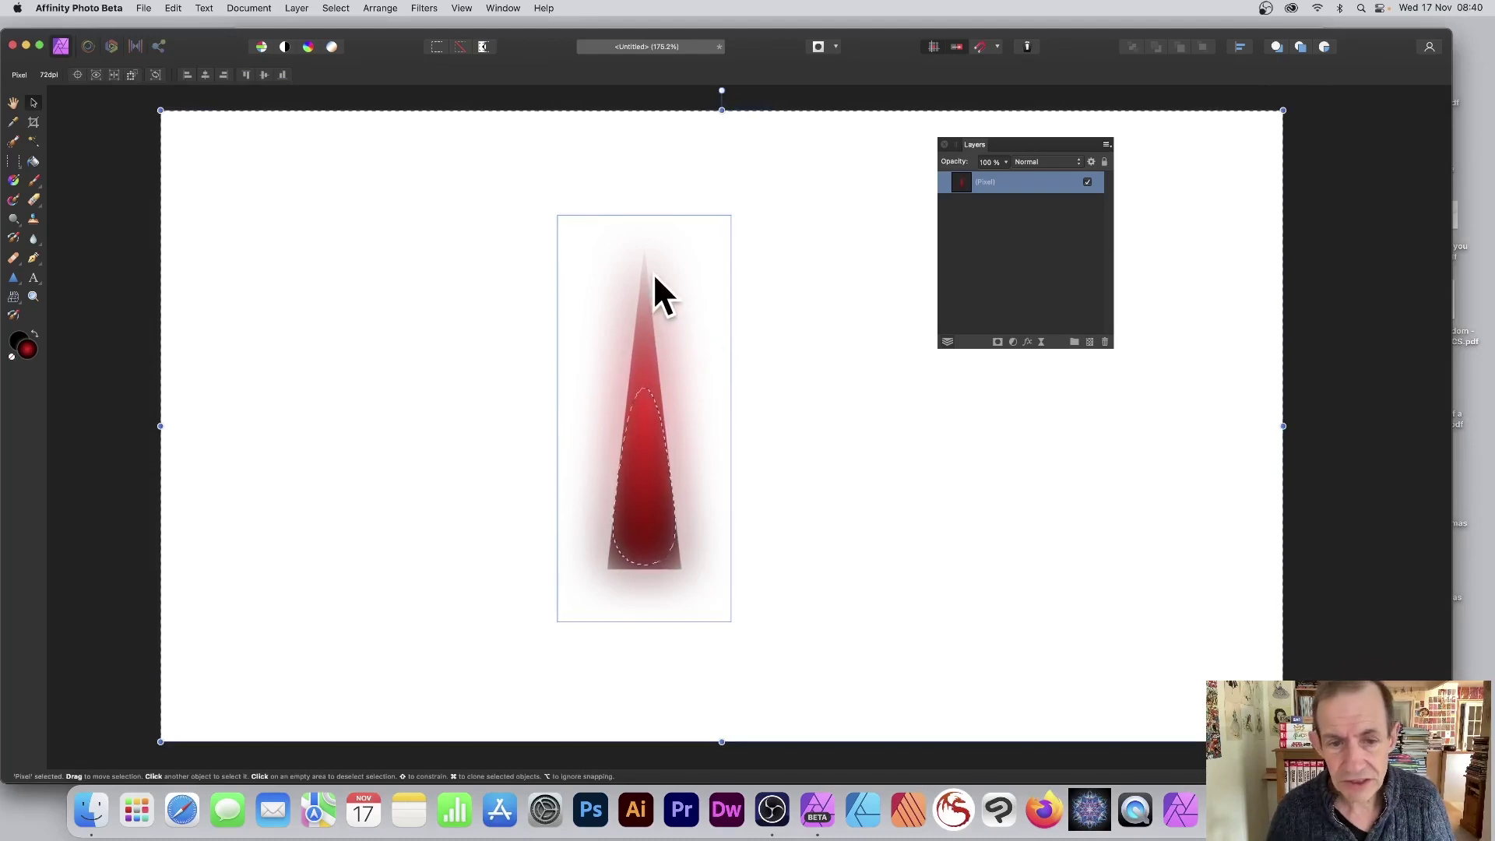
Step: Deselect, repeat the Gaussian Blur, then undo the overly heavy result
click(335, 7)
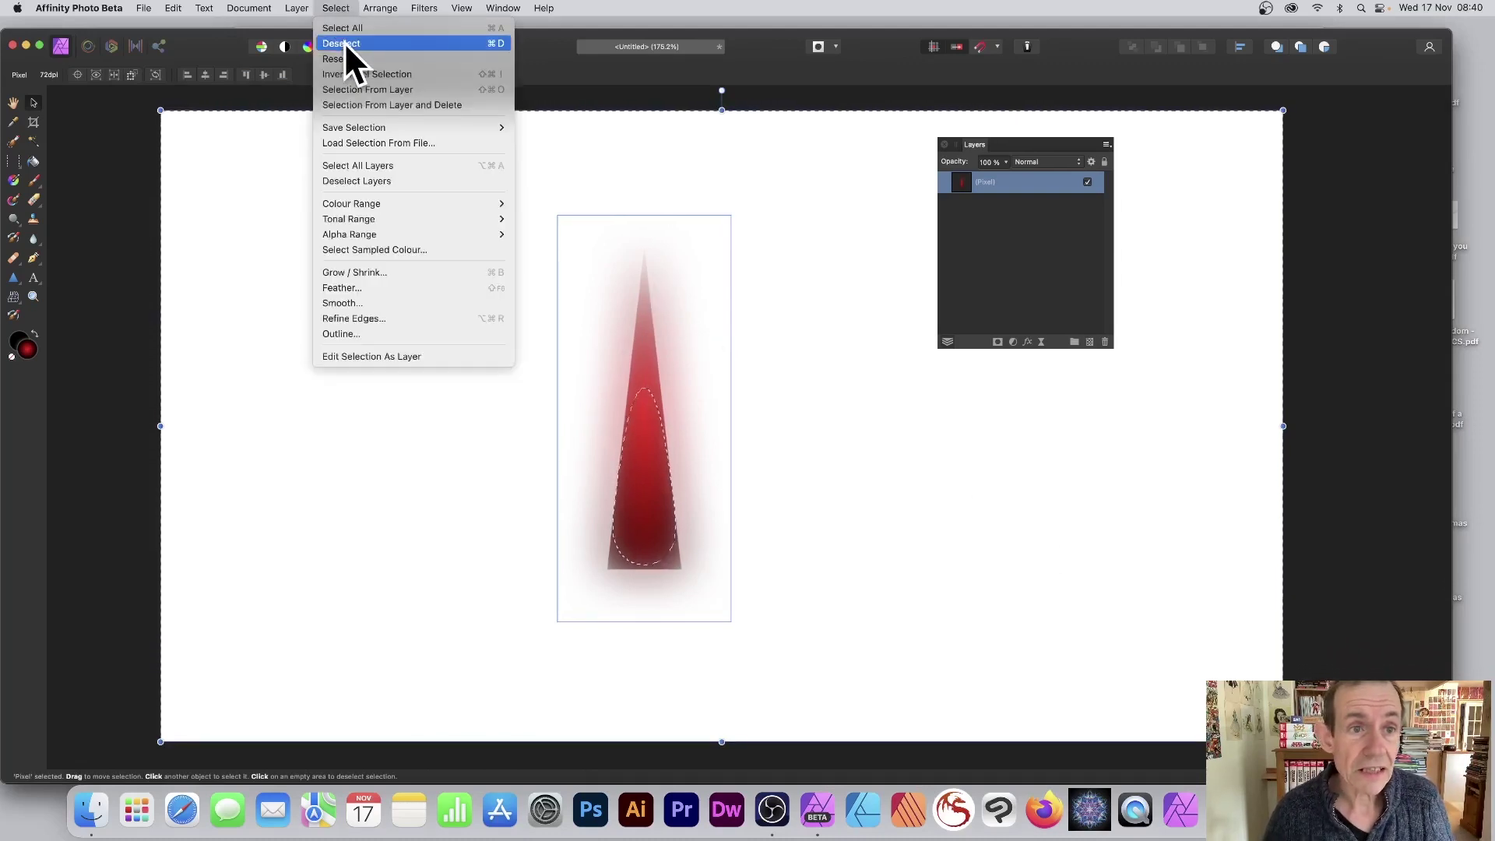
click(345, 45)
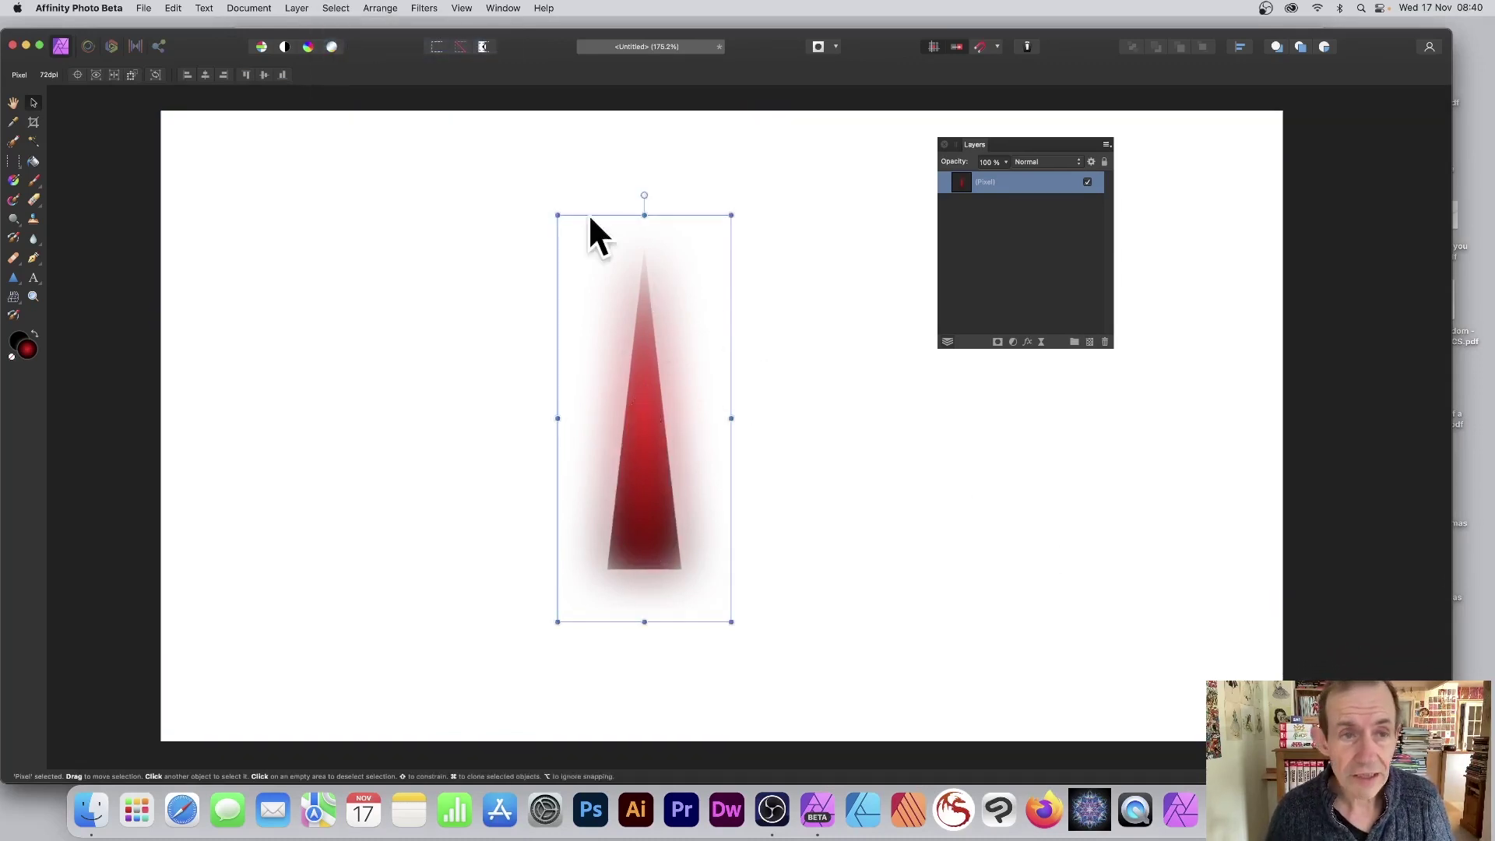
click(425, 8)
click(455, 29)
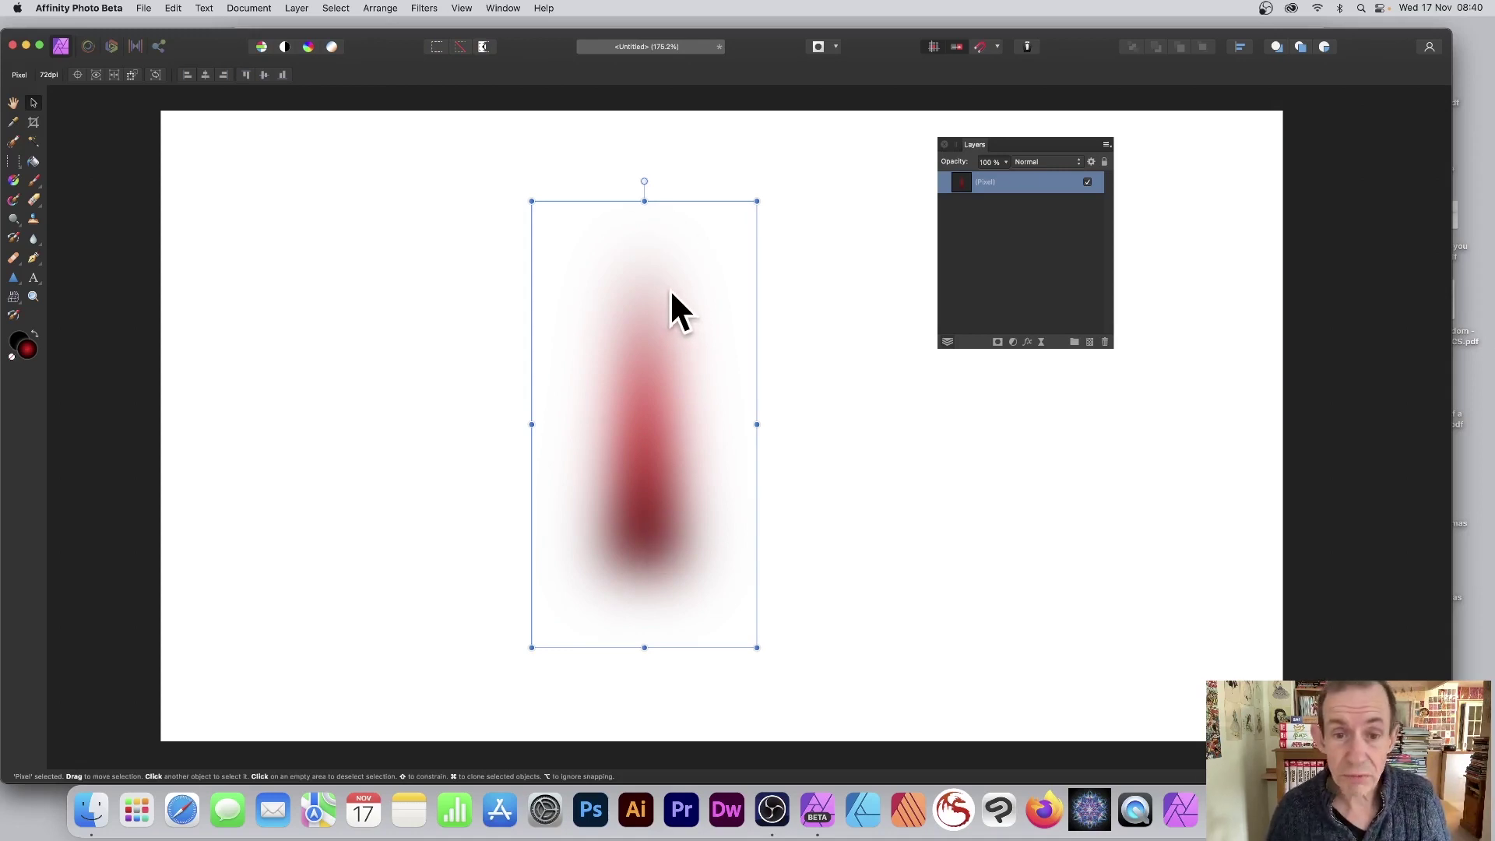
key(super+z)
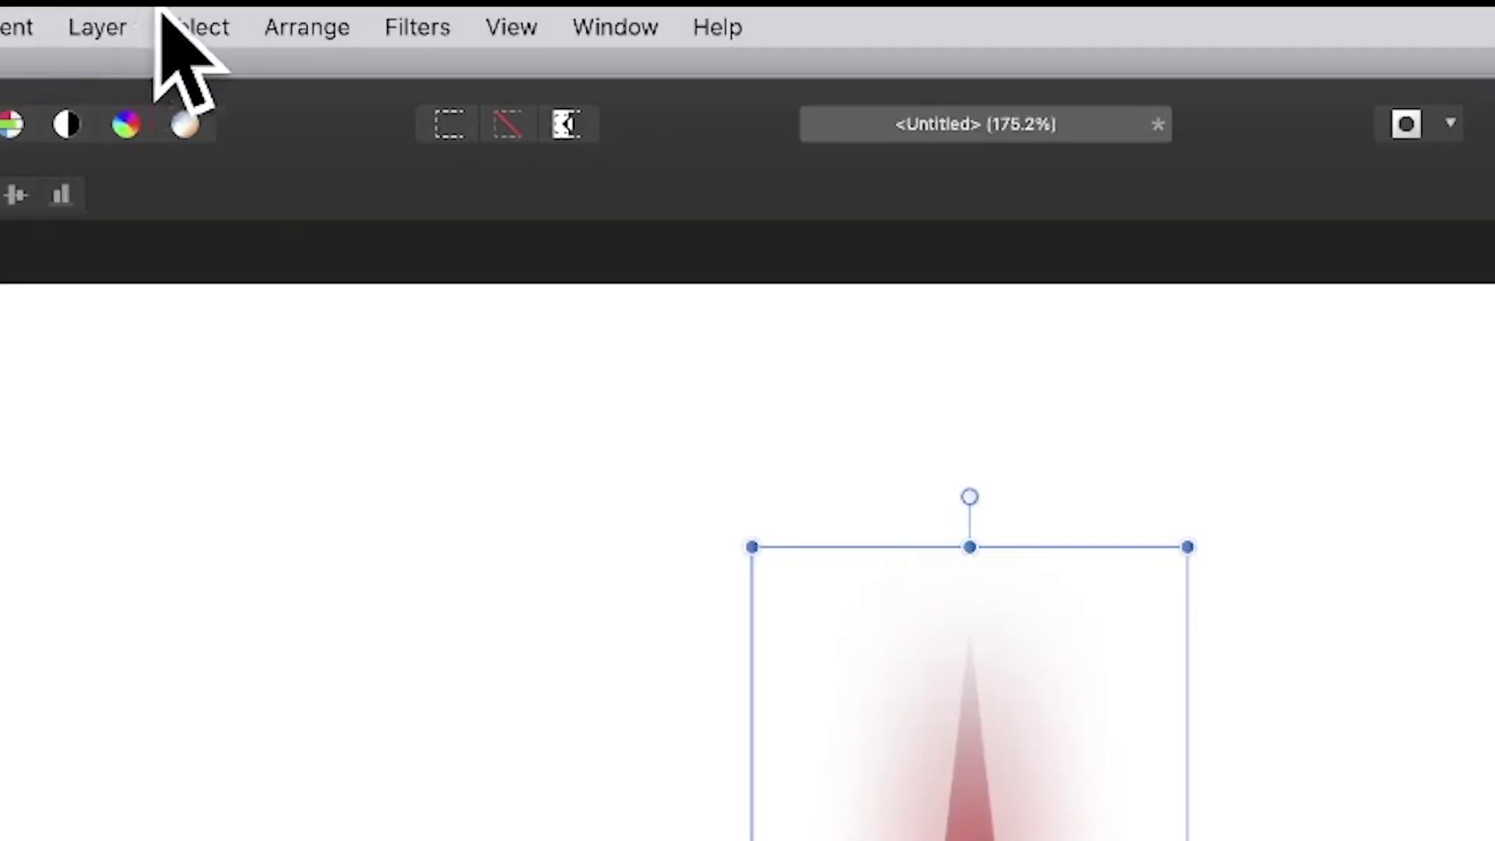
Step: Reselect the previous selection, blur the triangle twice more, and deselect
click(336, 7)
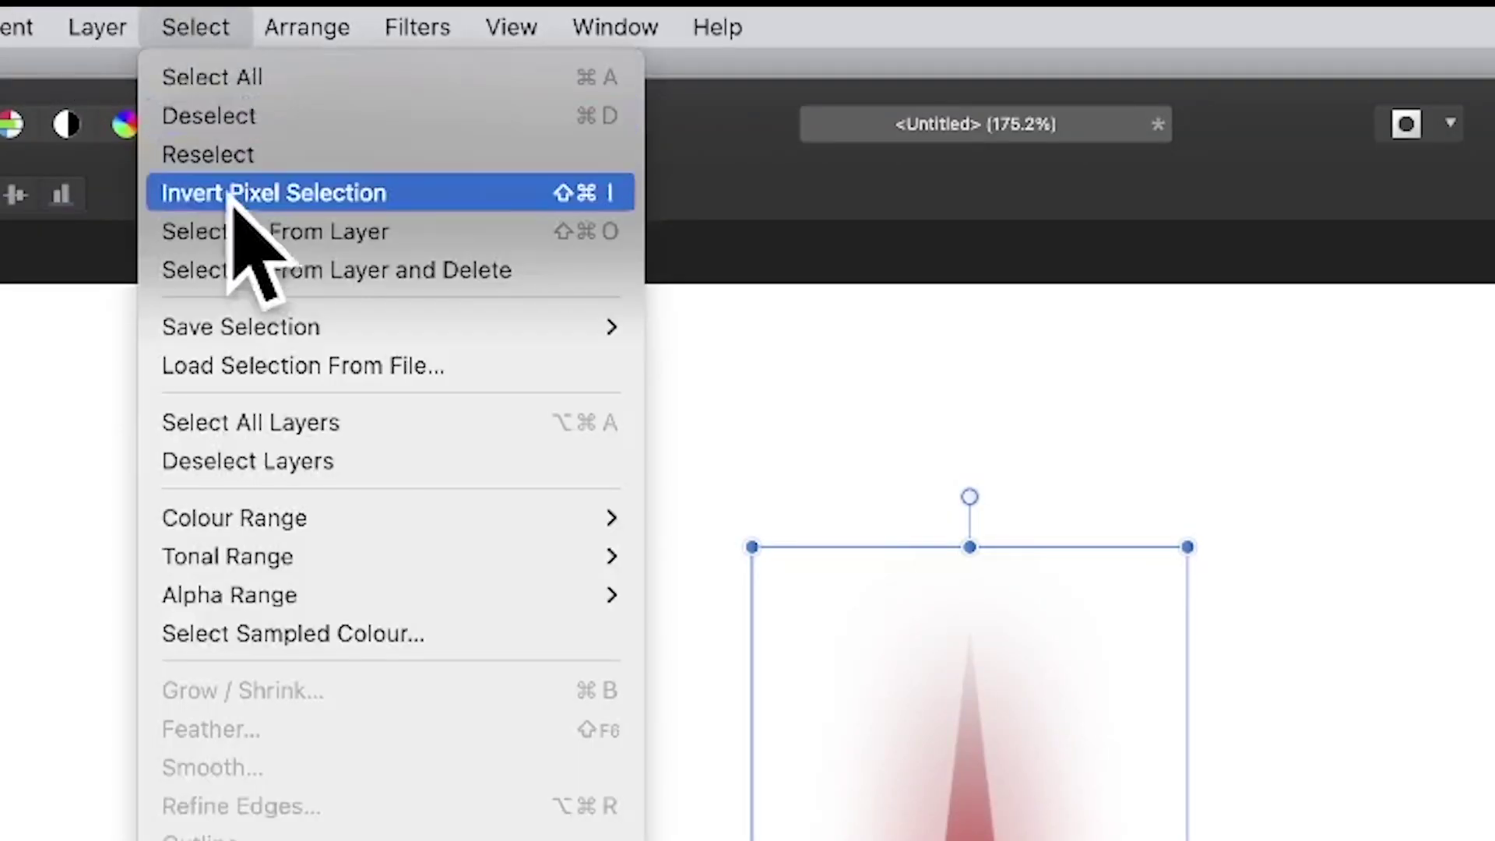
click(233, 154)
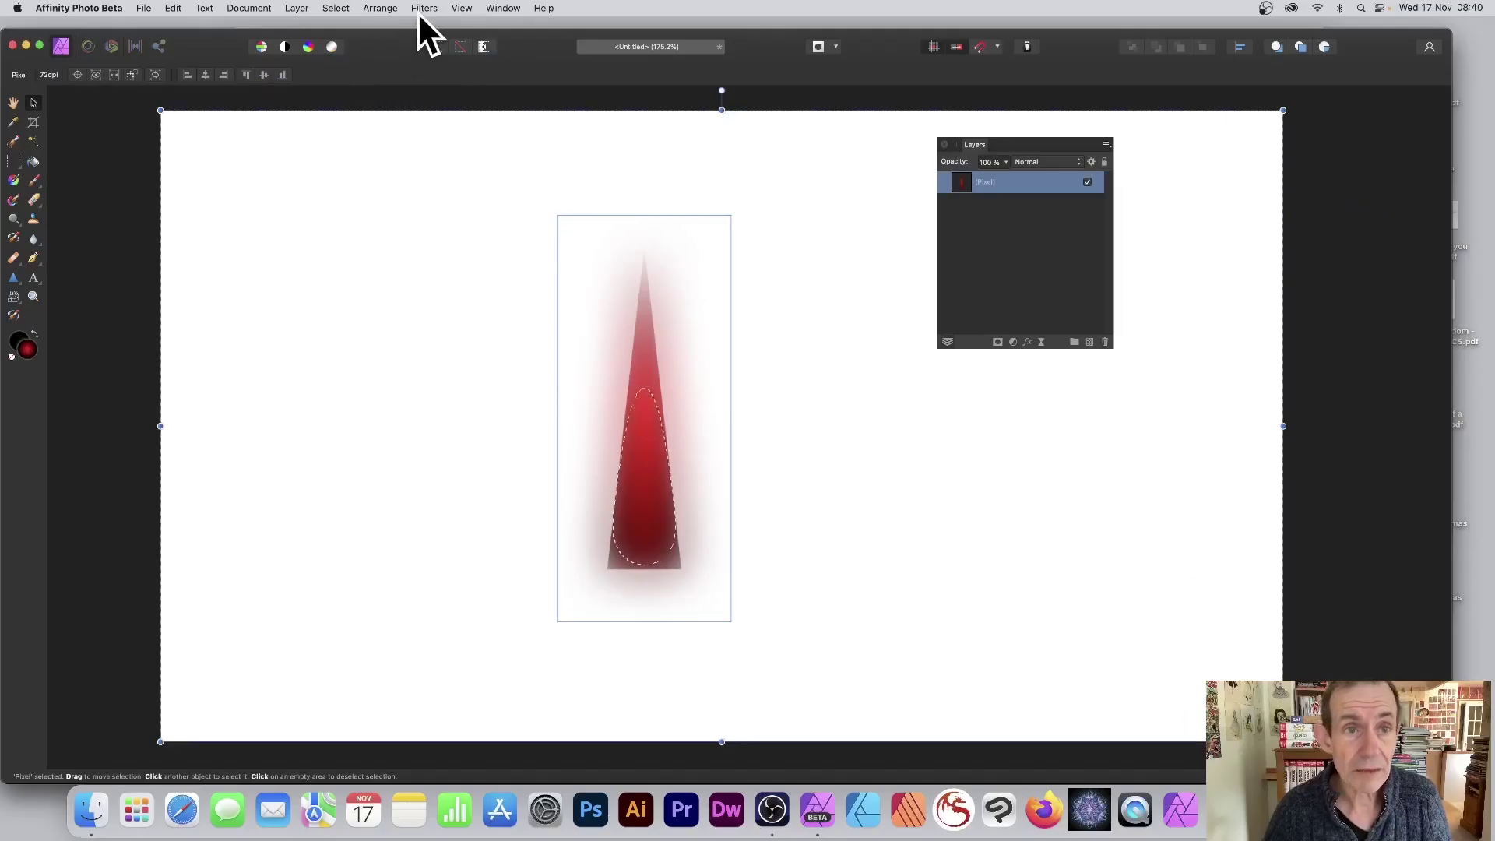
click(424, 8)
click(427, 28)
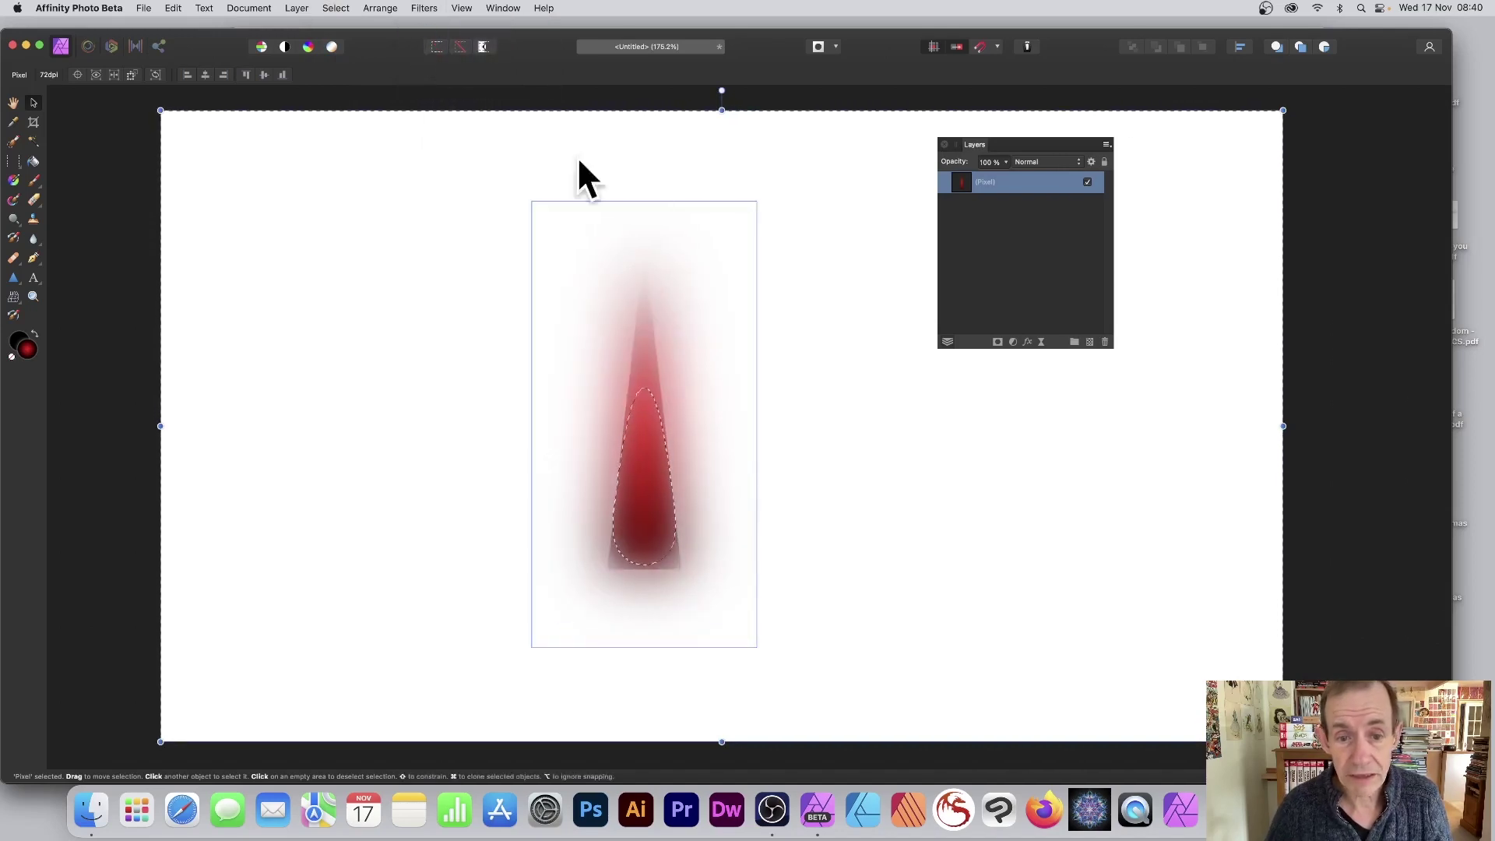
click(335, 7)
click(341, 44)
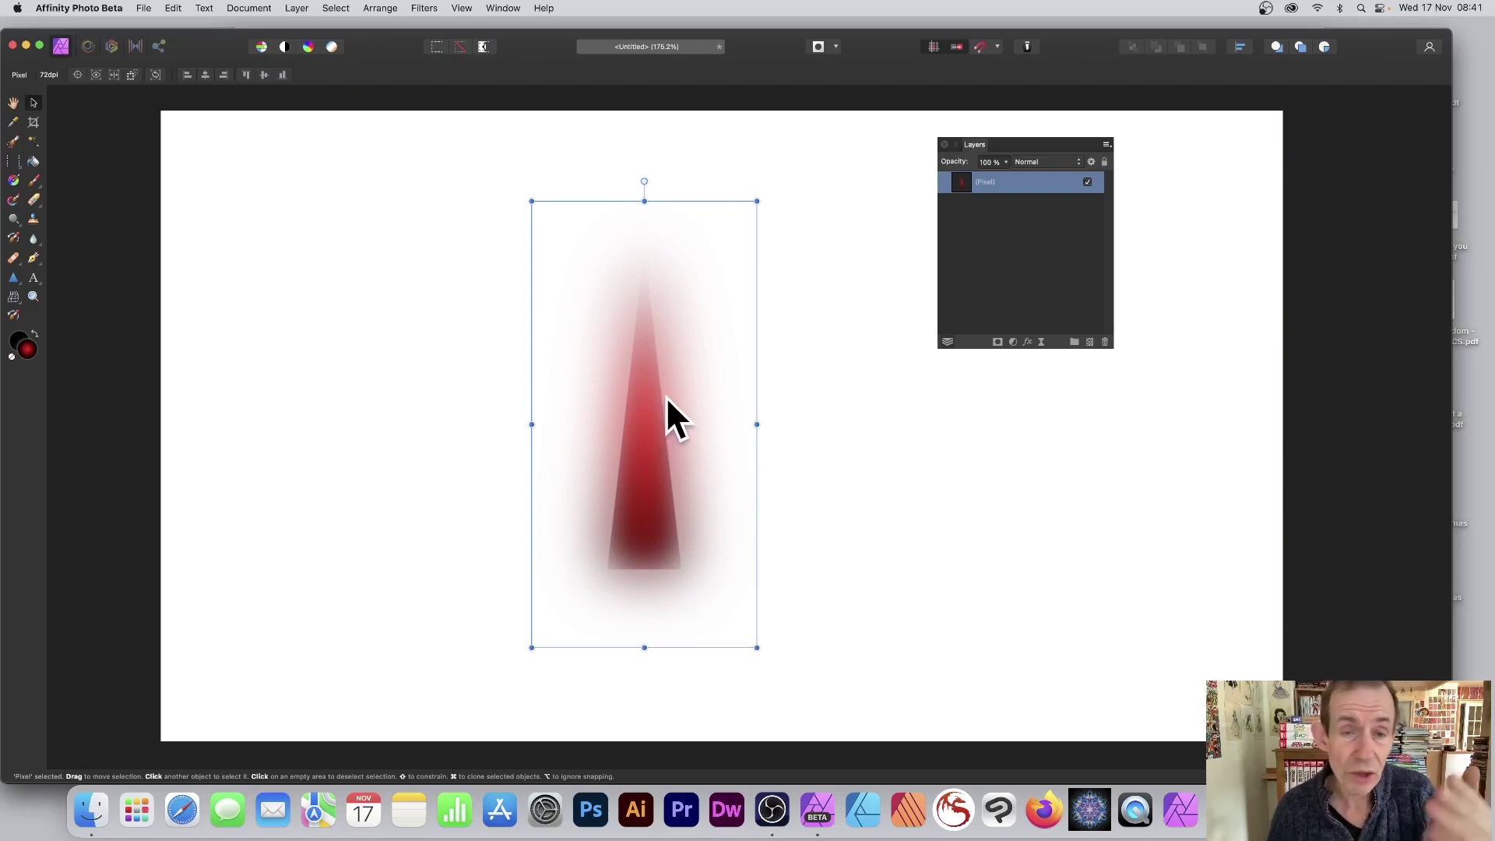
Step: Clone the blurred triangle into overlapping copies and marquee-select all of them
mouse_move(644, 348)
mouse_down()
mouse_move(597, 308)
mouse_move(567, 415)
mouse_move(646, 478)
mouse_move(677, 415)
mouse_move(723, 488)
mouse_move(705, 488)
mouse_up()
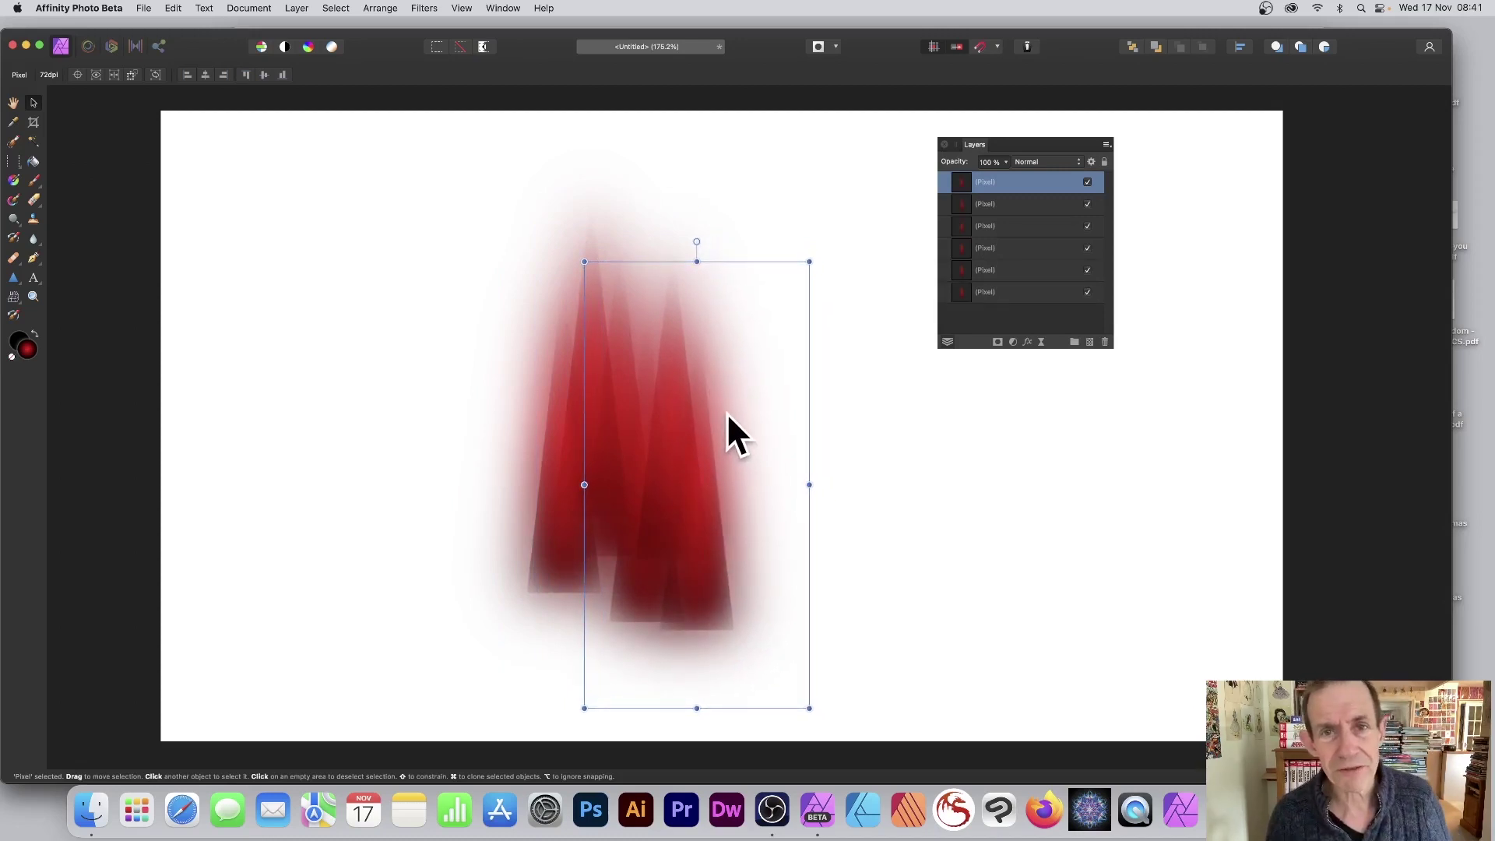
drag(707, 494, 745, 456)
click(905, 491)
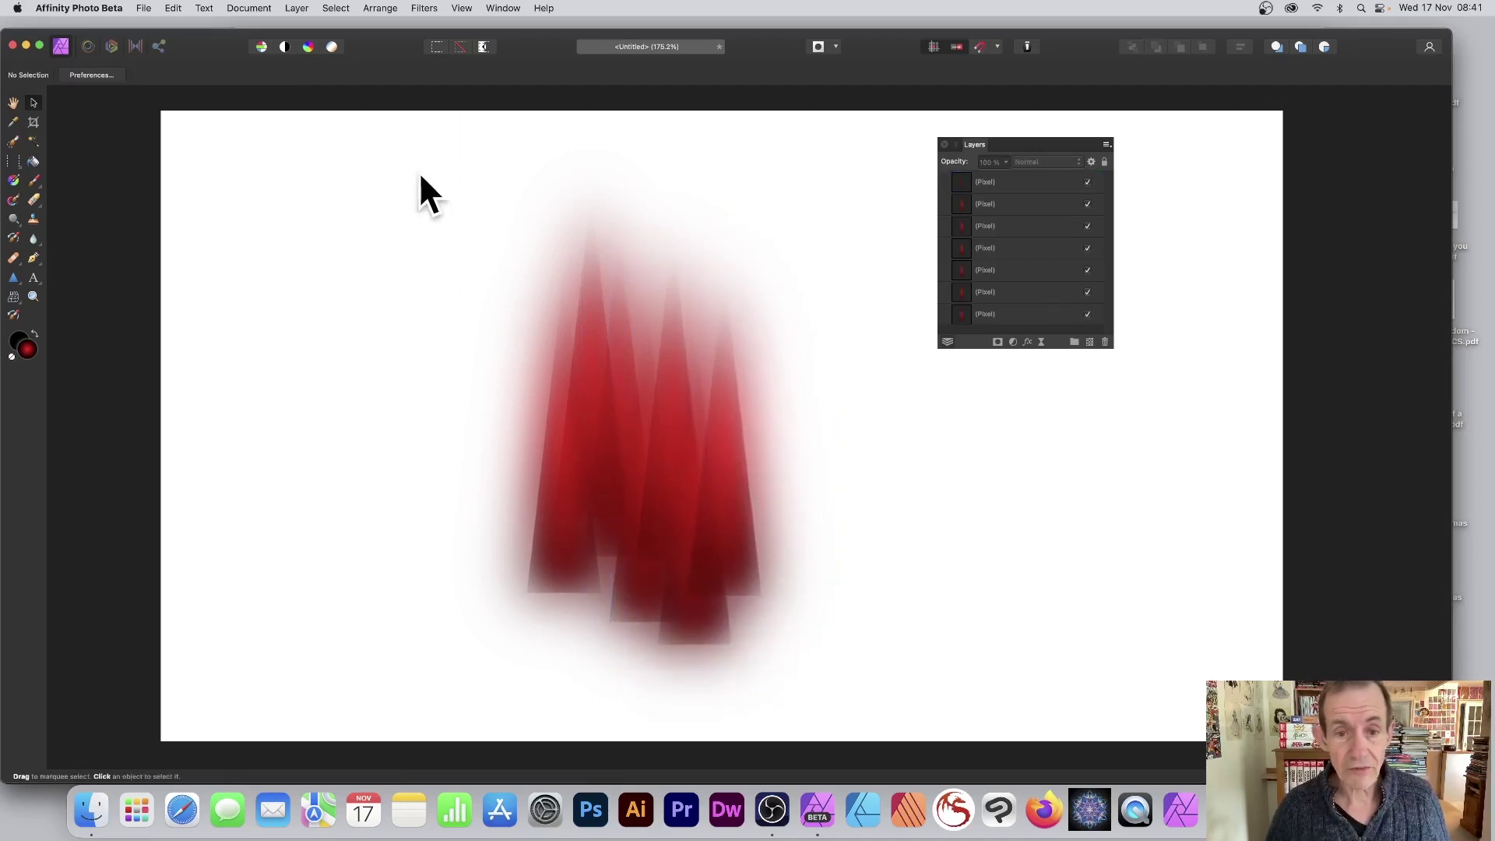
drag(416, 172, 956, 730)
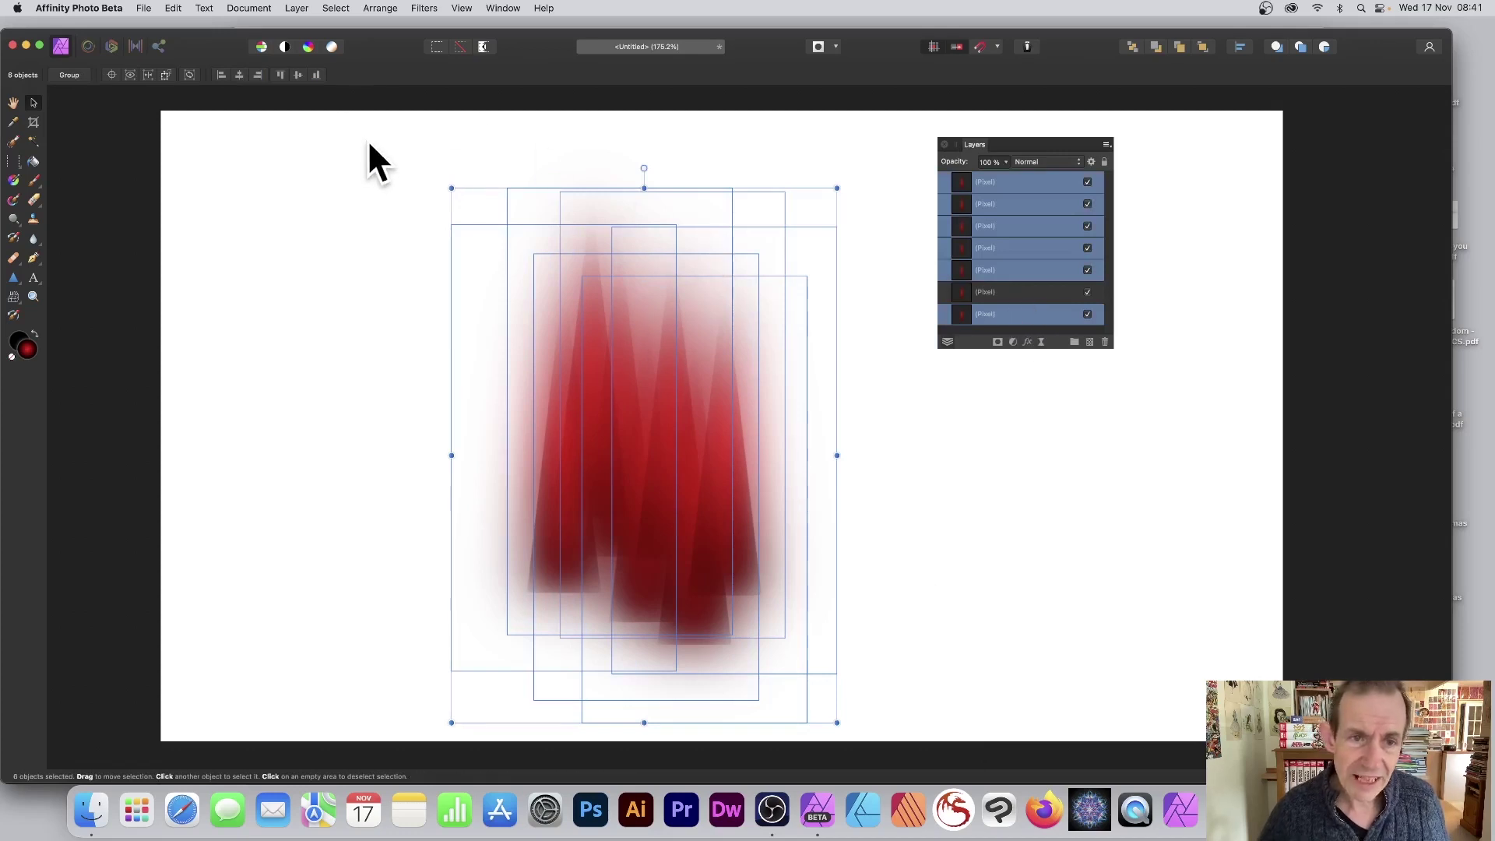
drag(371, 126, 1004, 741)
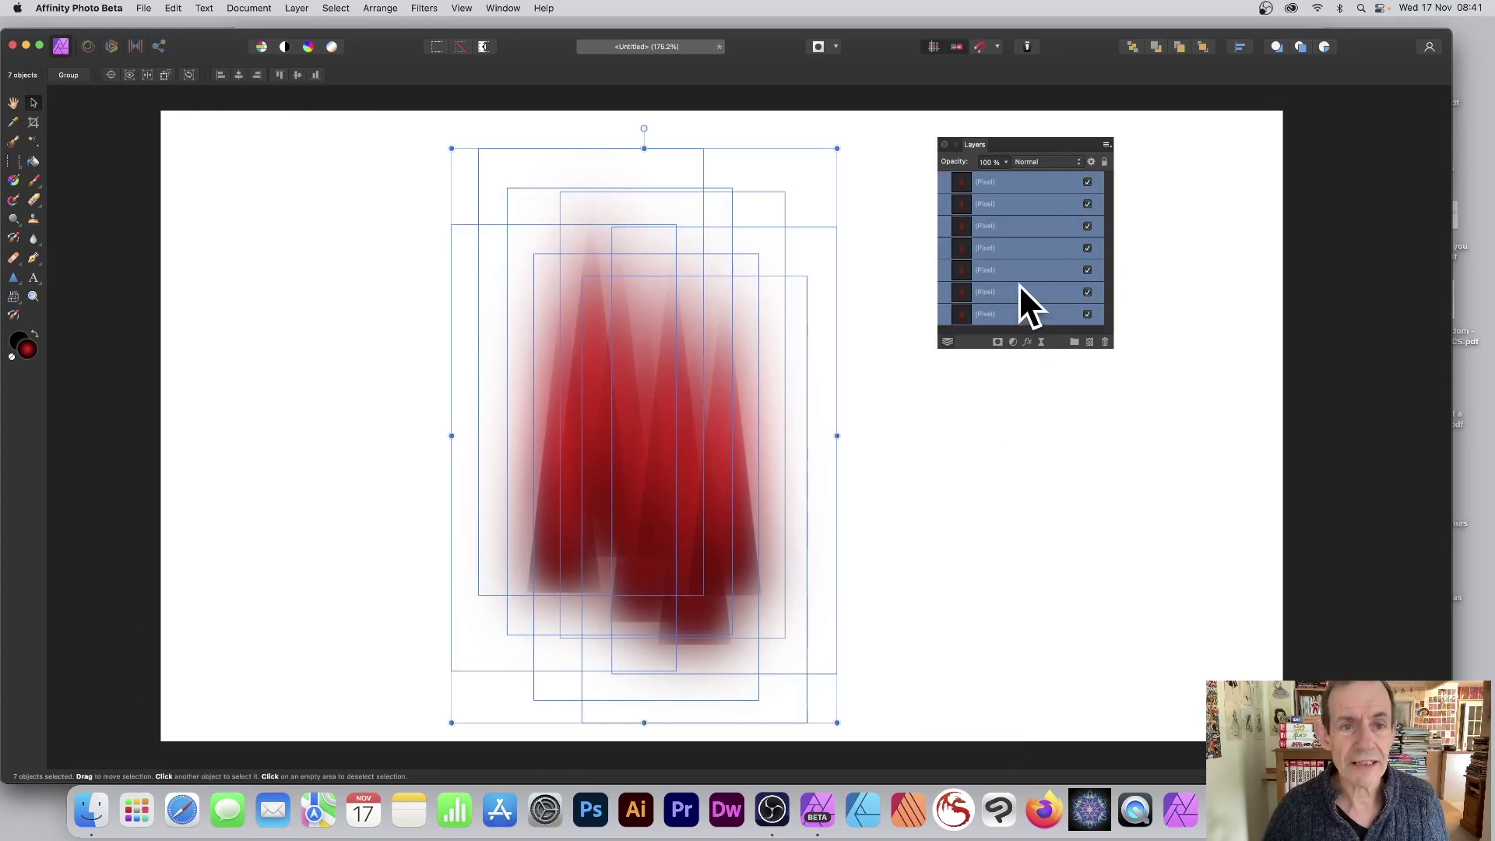
Step: Merge the selected triangle copies into one layer and nudge it up-left
click(296, 9)
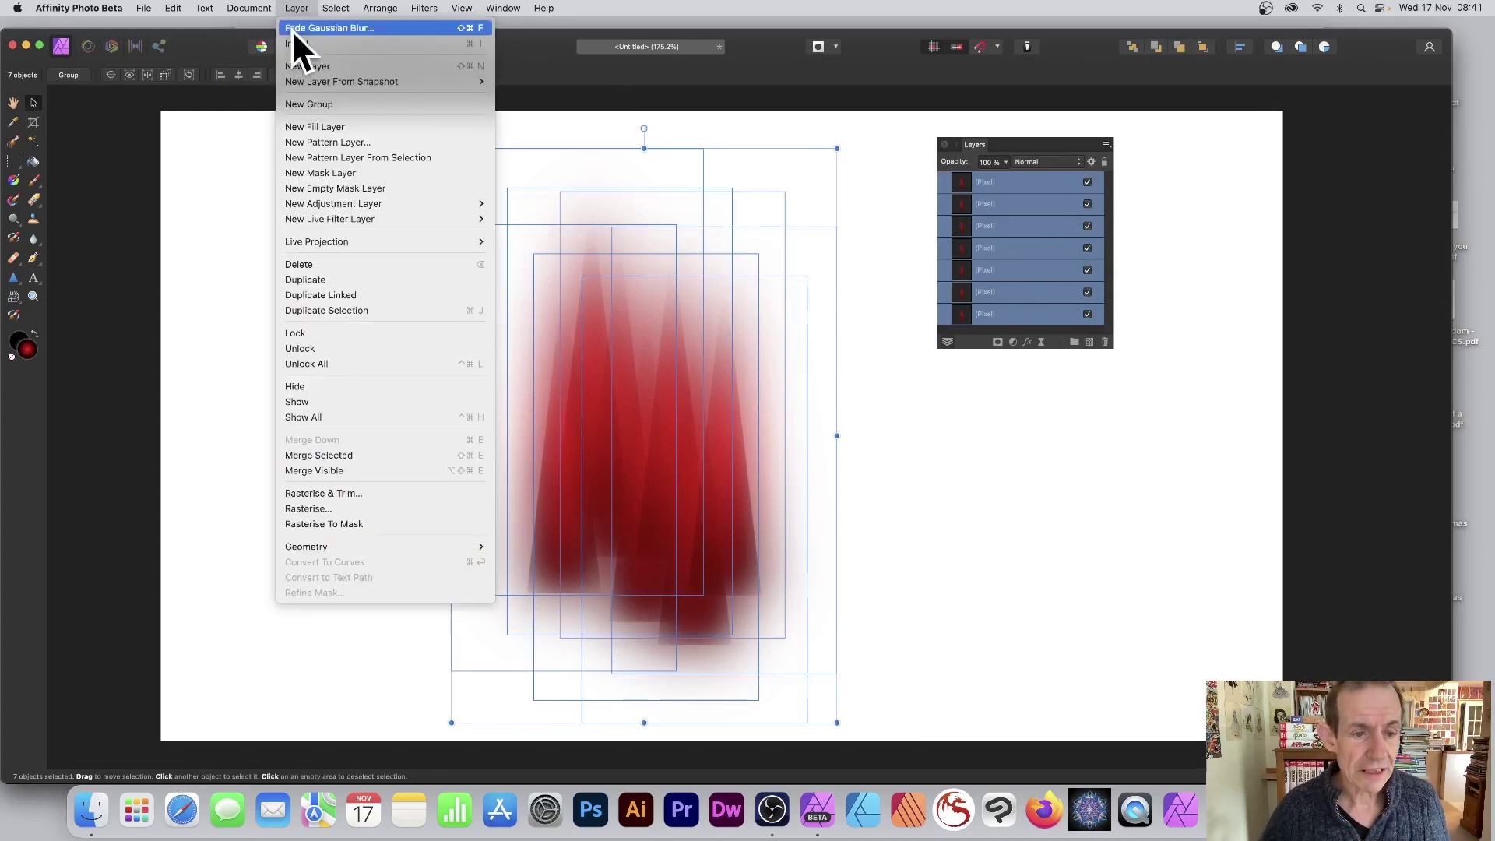
click(342, 454)
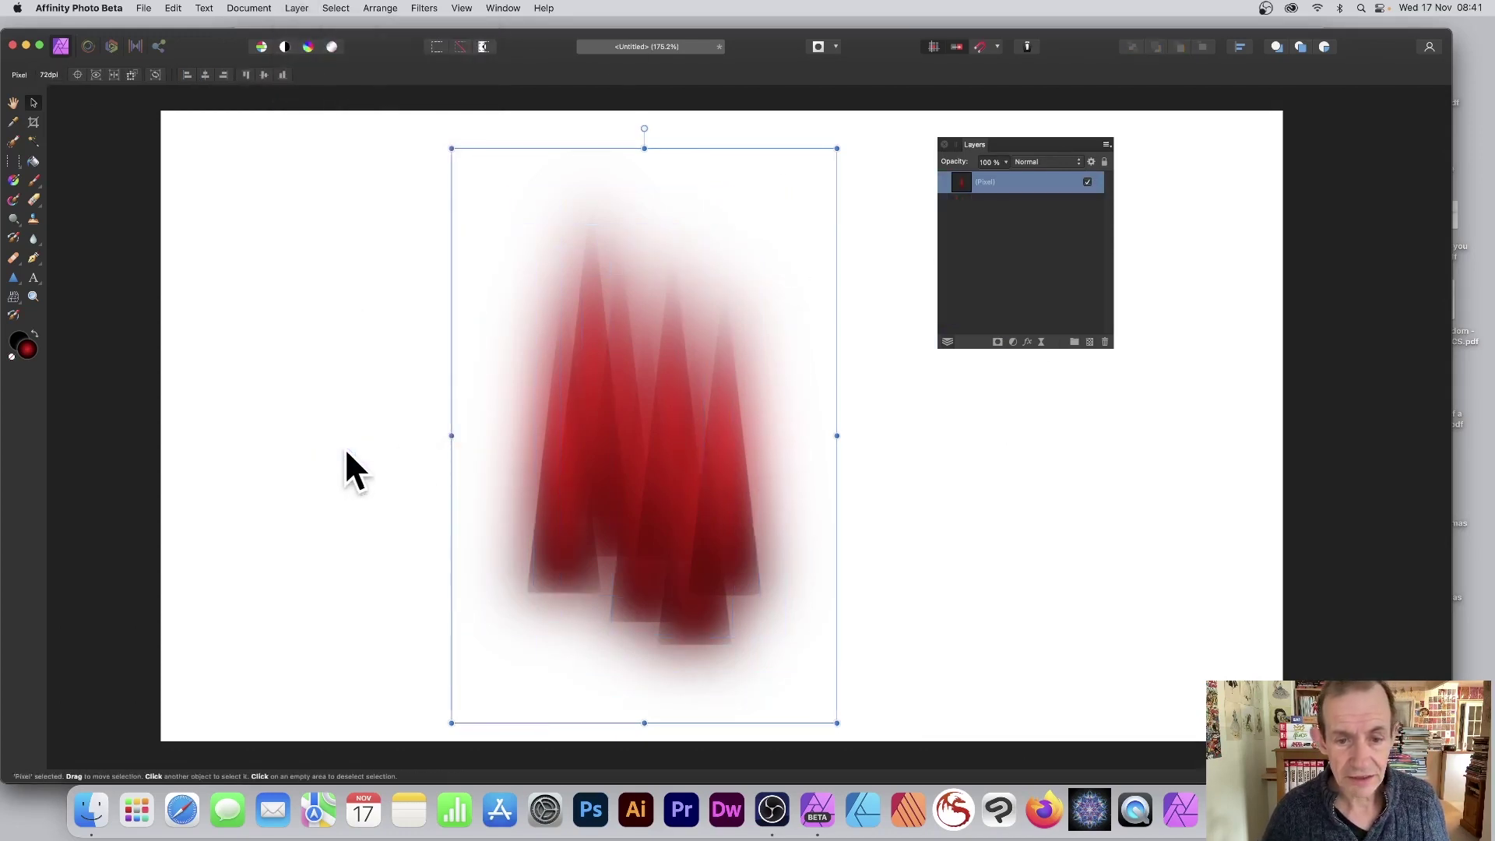
drag(646, 364, 624, 346)
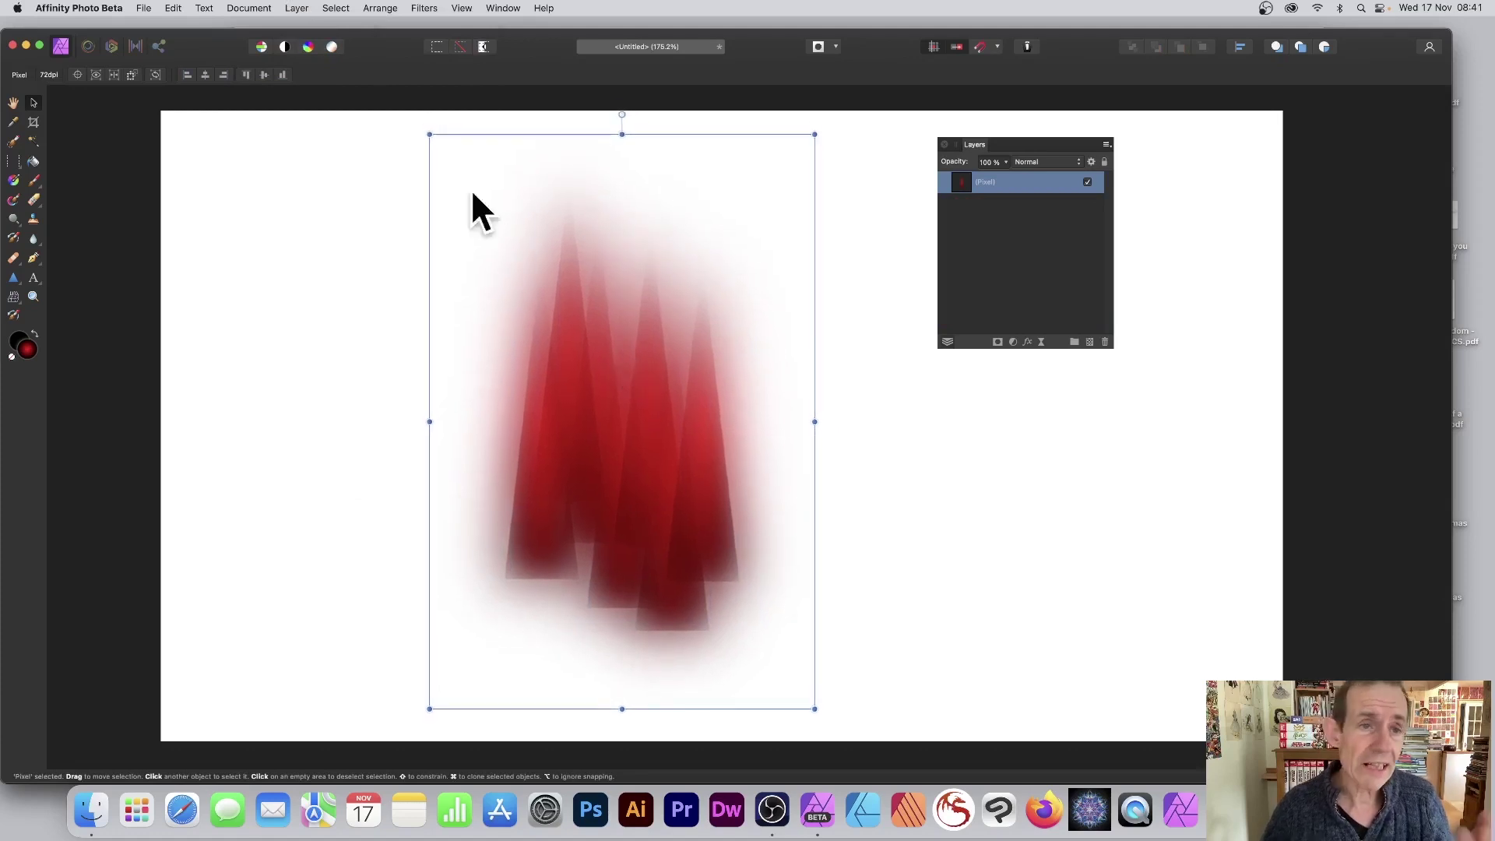
click(299, 8)
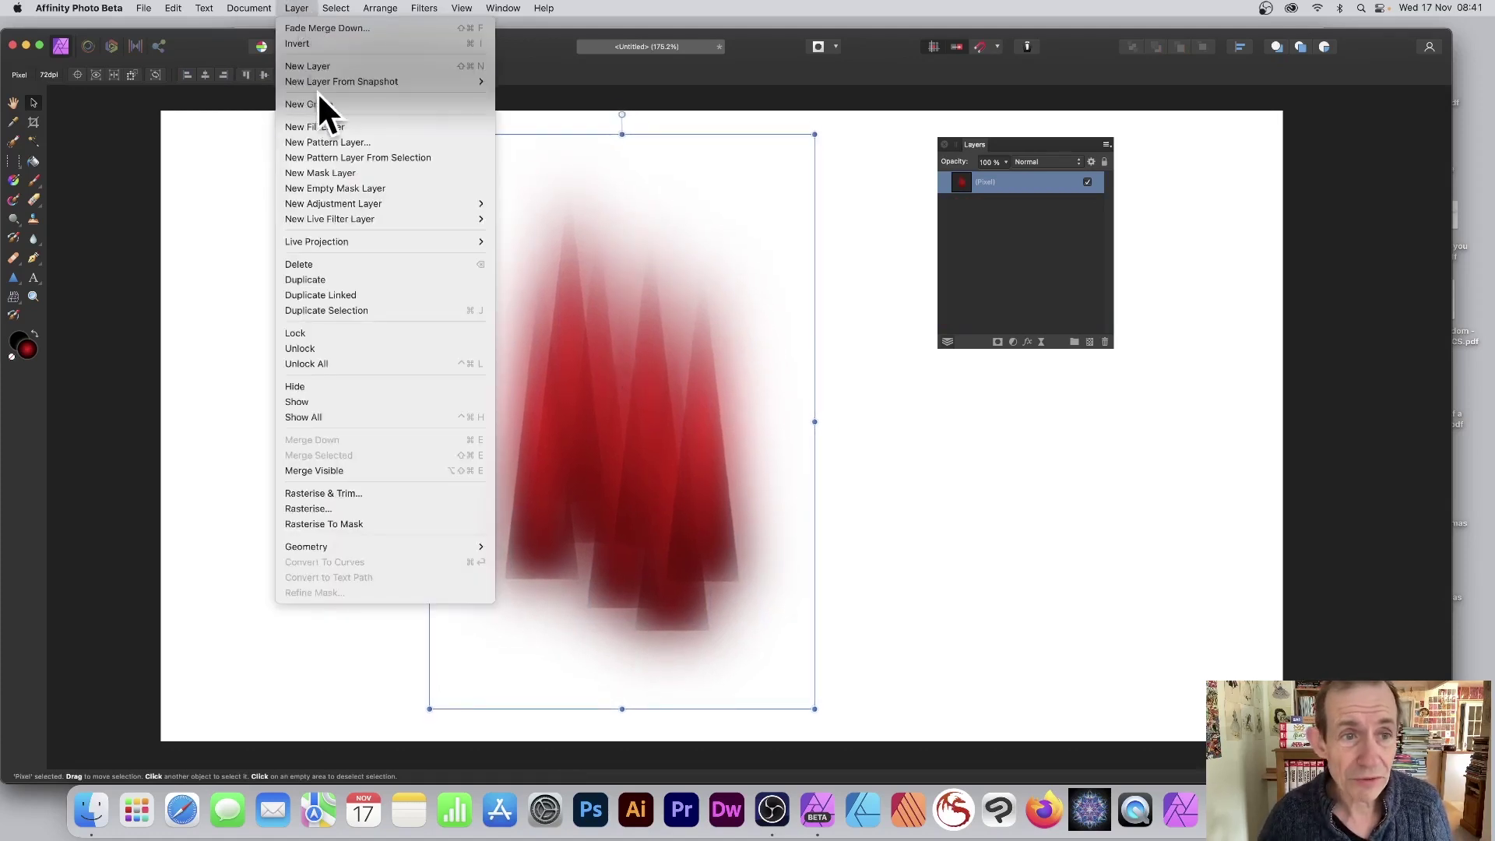
Step: Make a pattern layer from the merged triangles, delete the original pixel layer, and reposition the pattern
click(372, 158)
mouse_move(644, 343)
mouse_down()
mouse_move(364, 428)
mouse_move(458, 340)
mouse_up()
click(1013, 204)
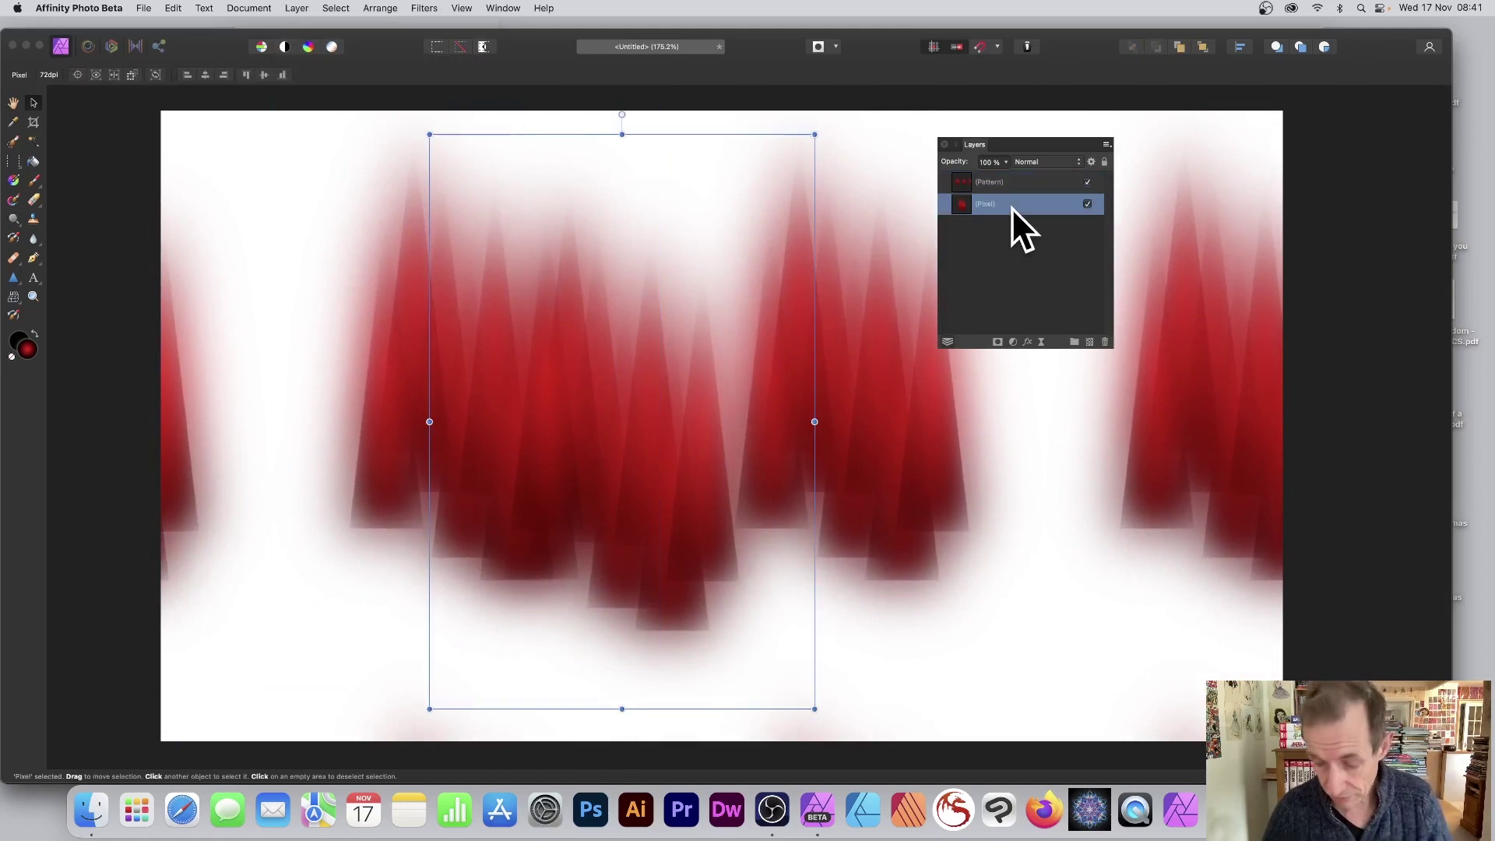
key(Delete)
mouse_move(490, 385)
mouse_down()
mouse_move(517, 354)
mouse_move(503, 596)
mouse_move(741, 394)
mouse_move(646, 202)
mouse_move(699, 636)
mouse_move(540, 459)
mouse_move(537, 354)
mouse_move(697, 441)
mouse_up()
Step: Undo the extra pattern copies, then shrink the pattern tile and move it down-left
key(super+z)
key(super+z)
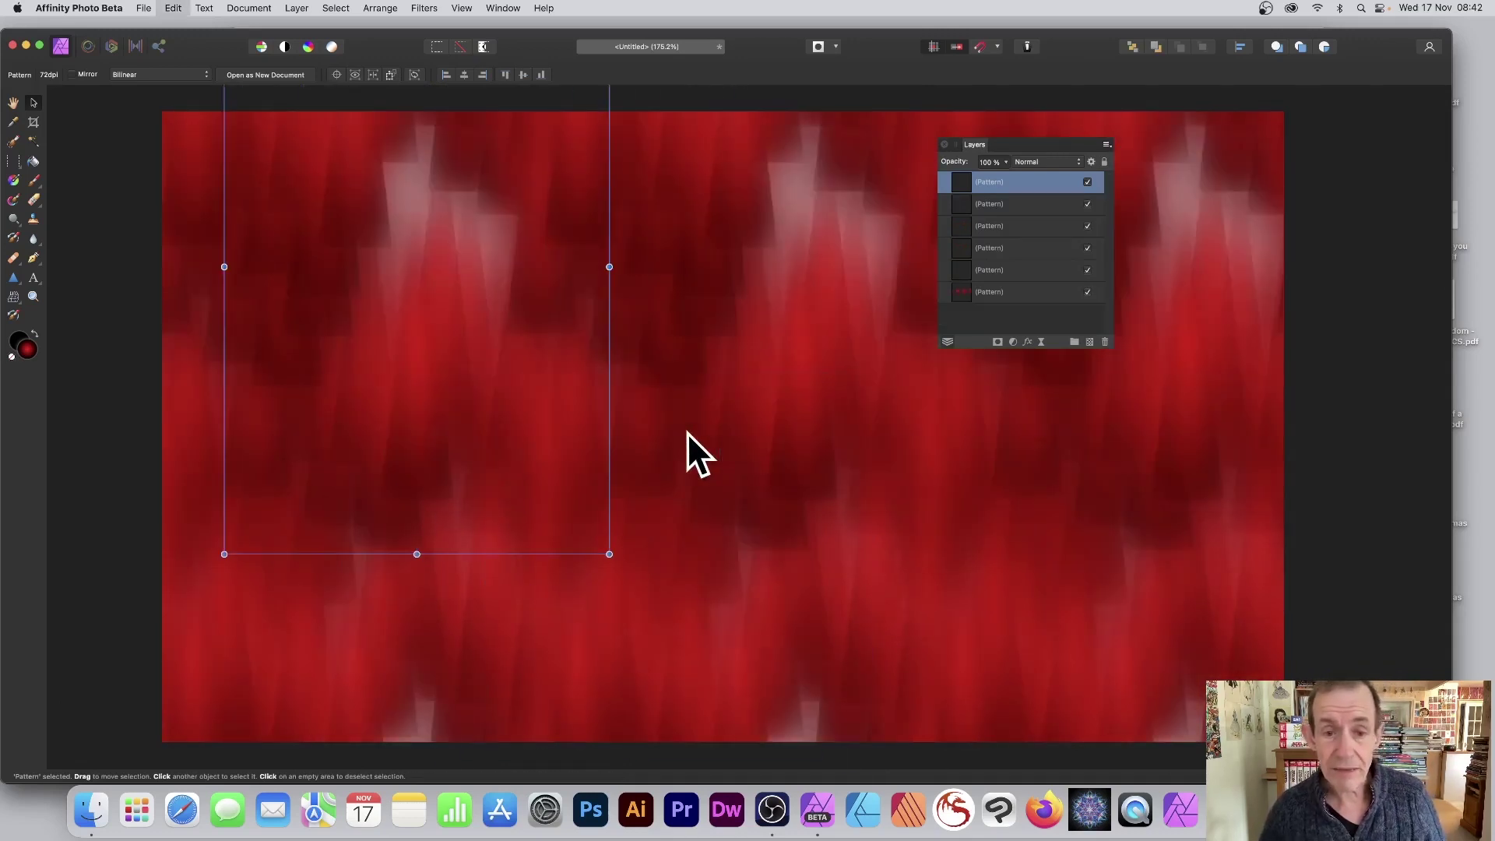
key(super+z)
key(super+z)
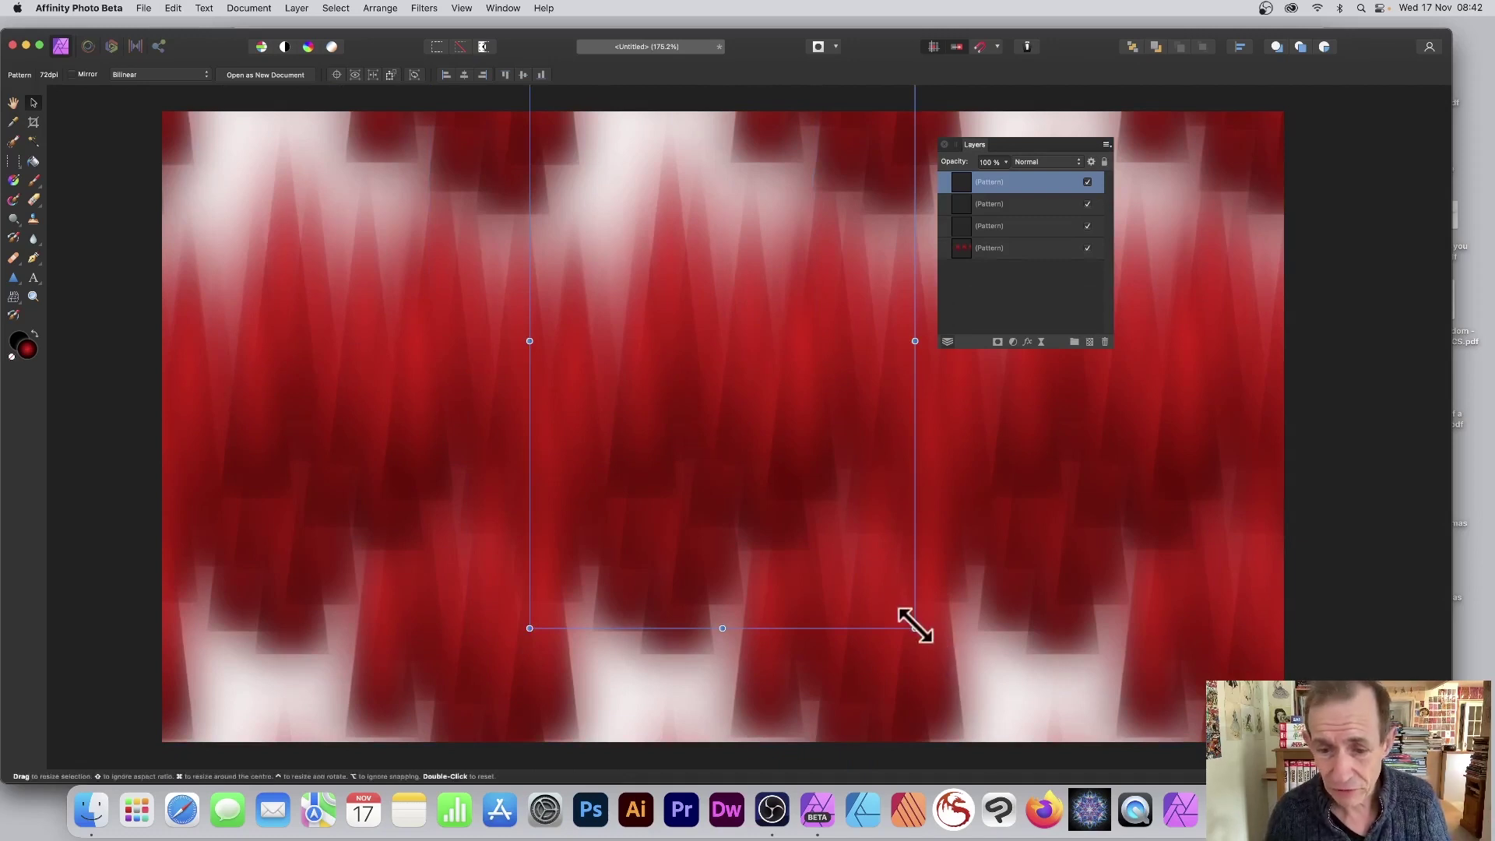
drag(915, 626, 758, 394)
drag(682, 331, 649, 520)
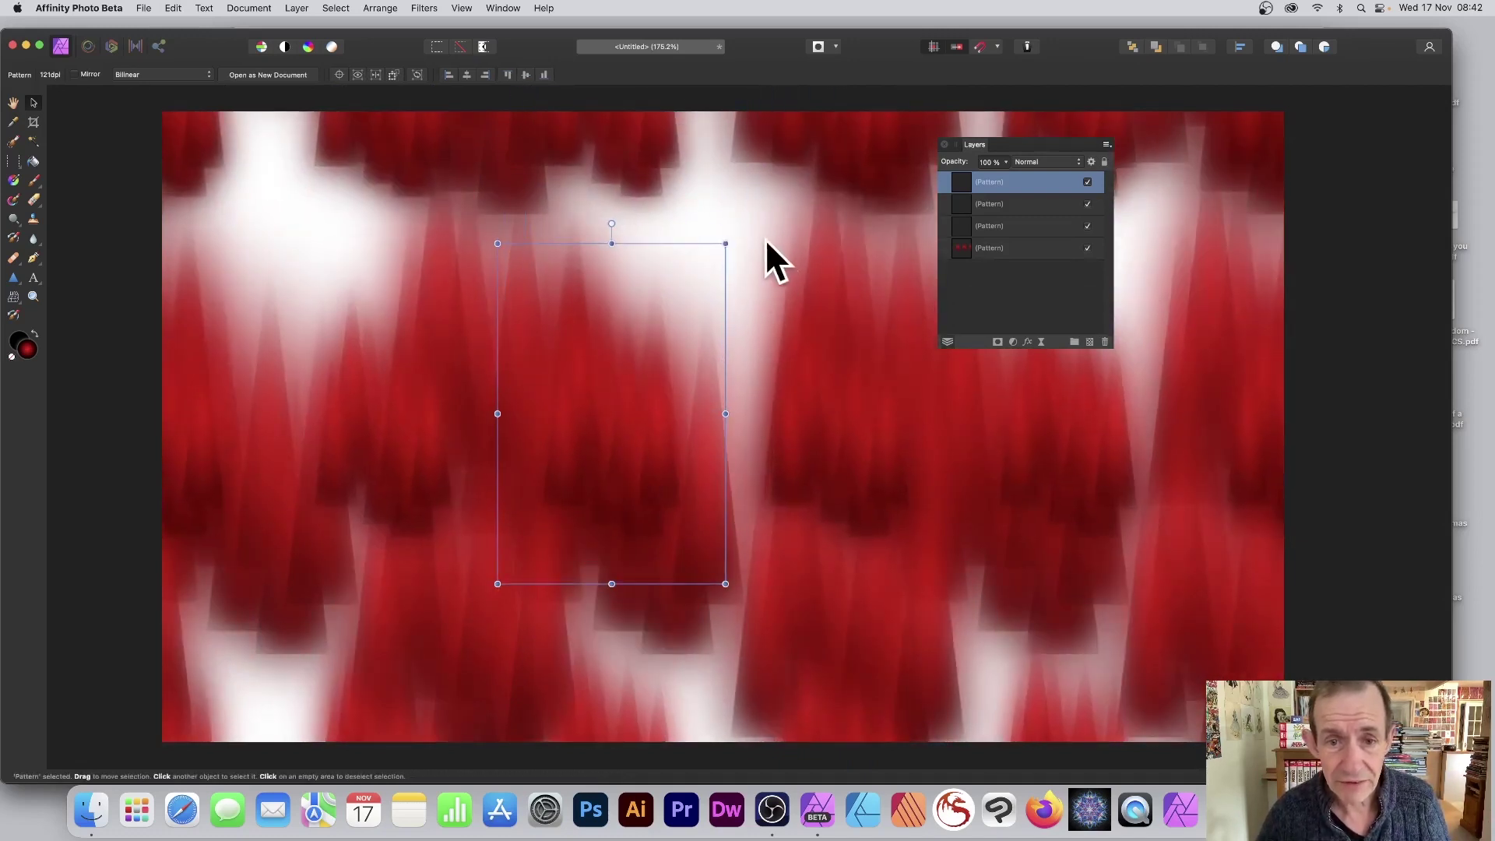
Step: Rotate the pattern about 45° and stretch its tiles into long diagonal streaks
drag(725, 238, 859, 318)
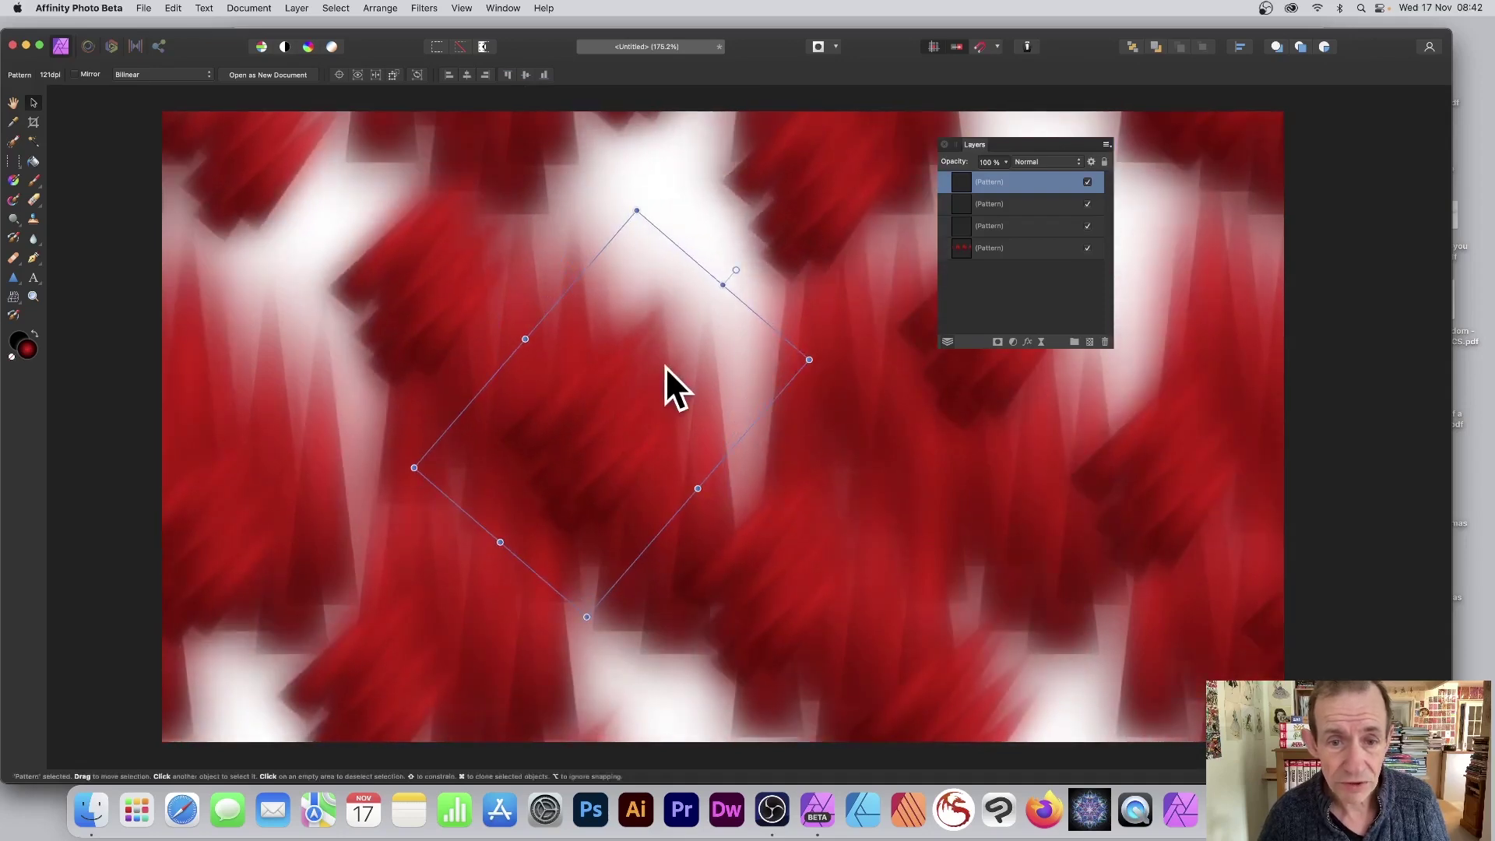
drag(728, 277, 818, 175)
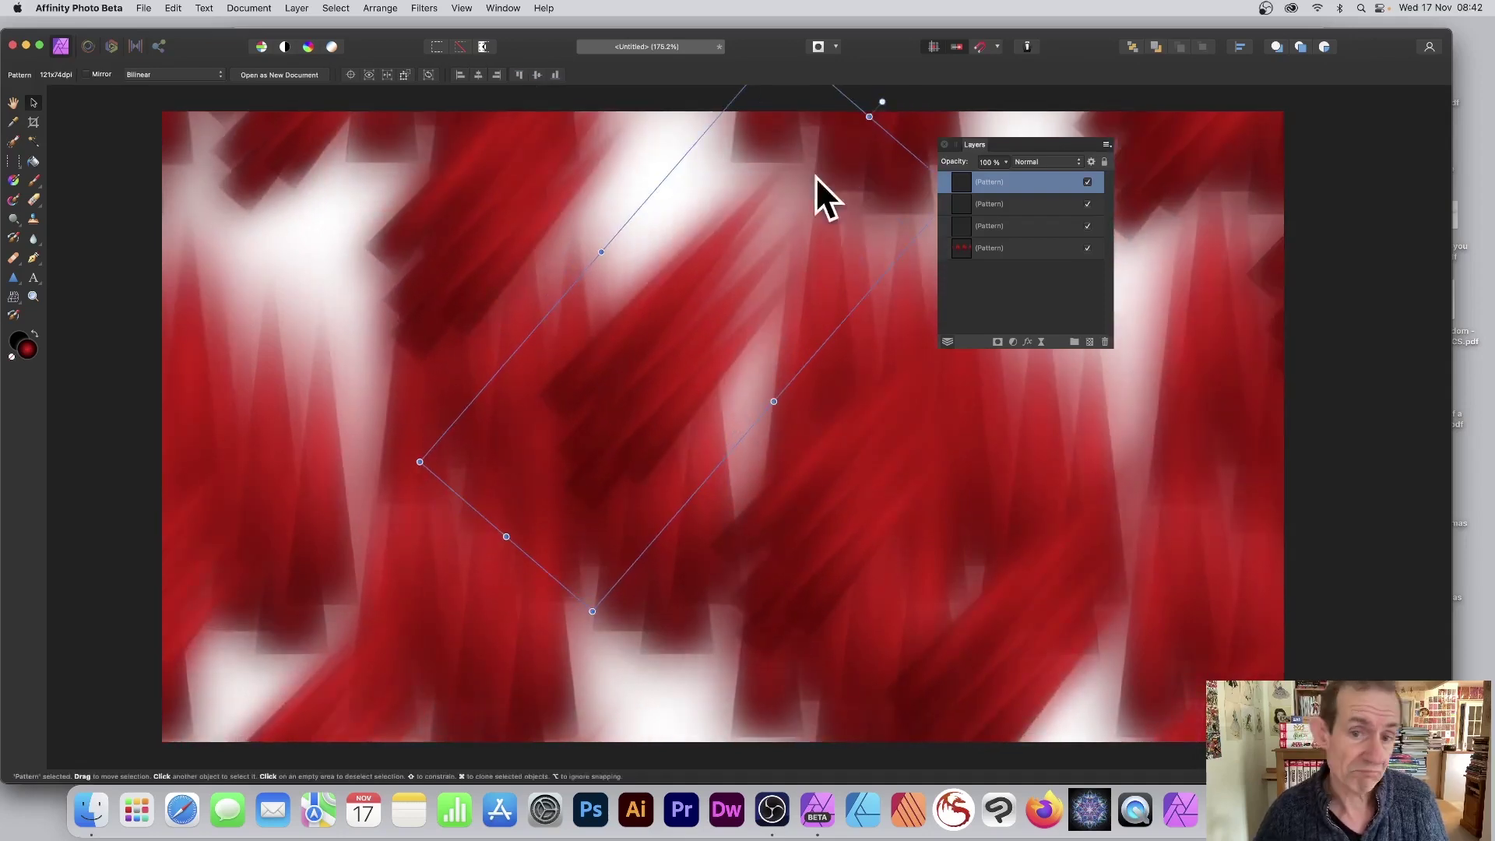
mouse_move(506, 538)
mouse_down()
mouse_move(149, 768)
mouse_move(123, 741)
mouse_up()
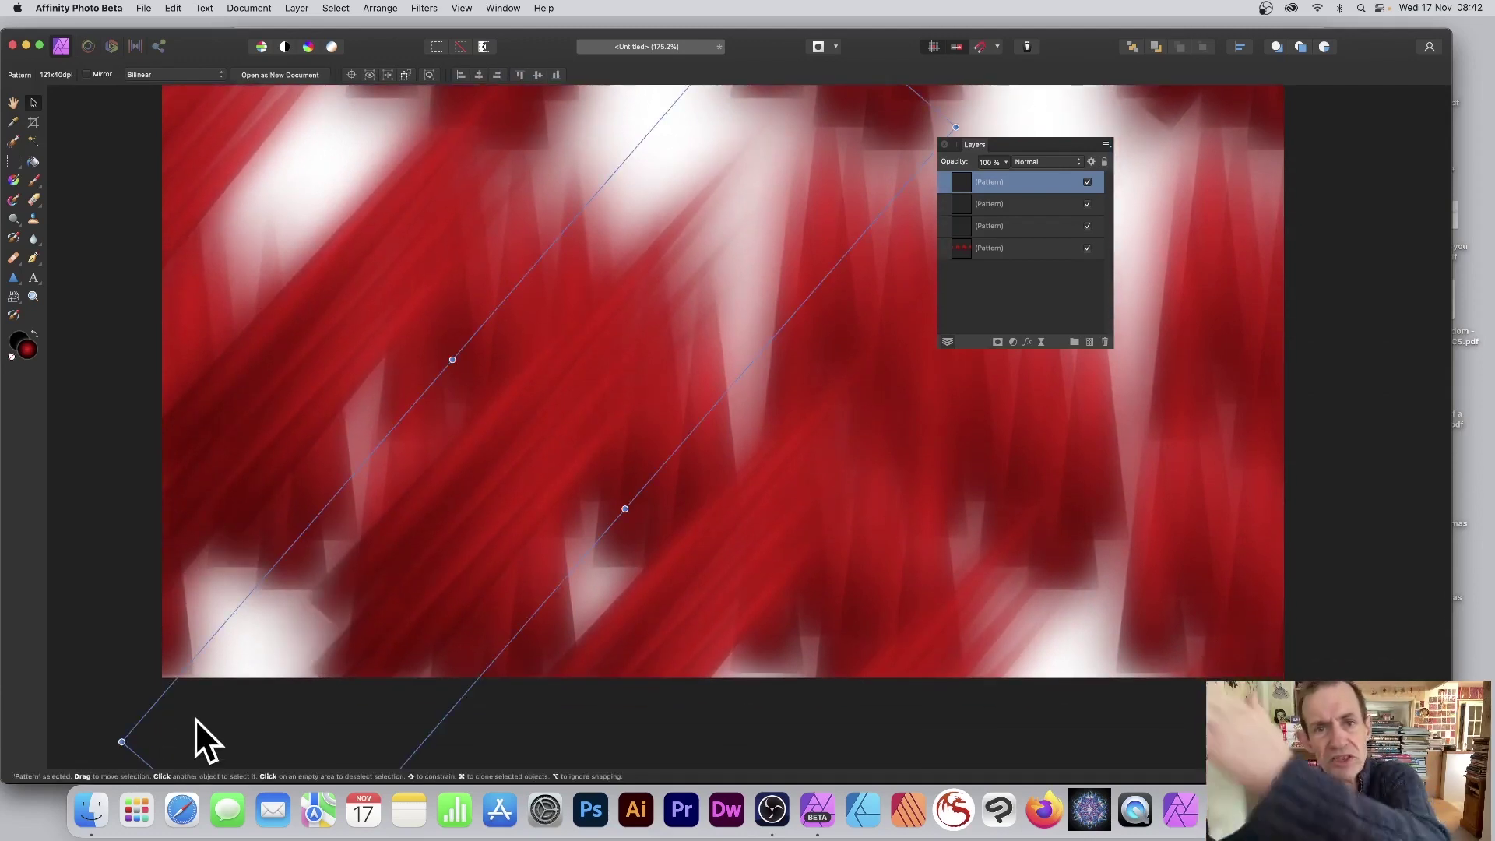
drag(563, 414, 393, 479)
drag(698, 99, 734, 70)
Step: Duplicate the pattern into four up-right offset copies for a dense streaked texture
drag(471, 447, 730, 328)
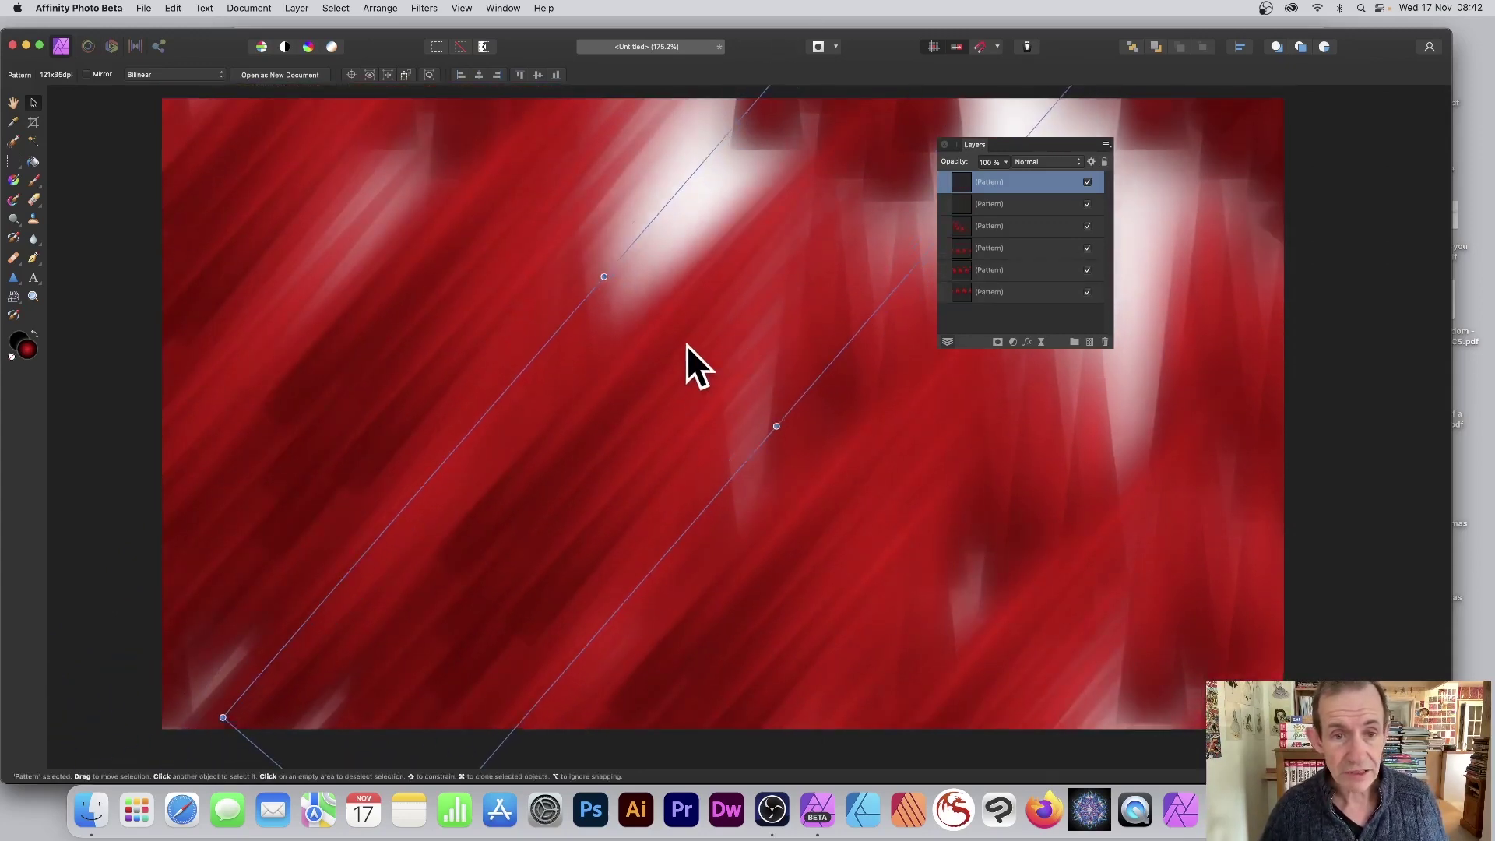
key(super+j)
key(super+j)
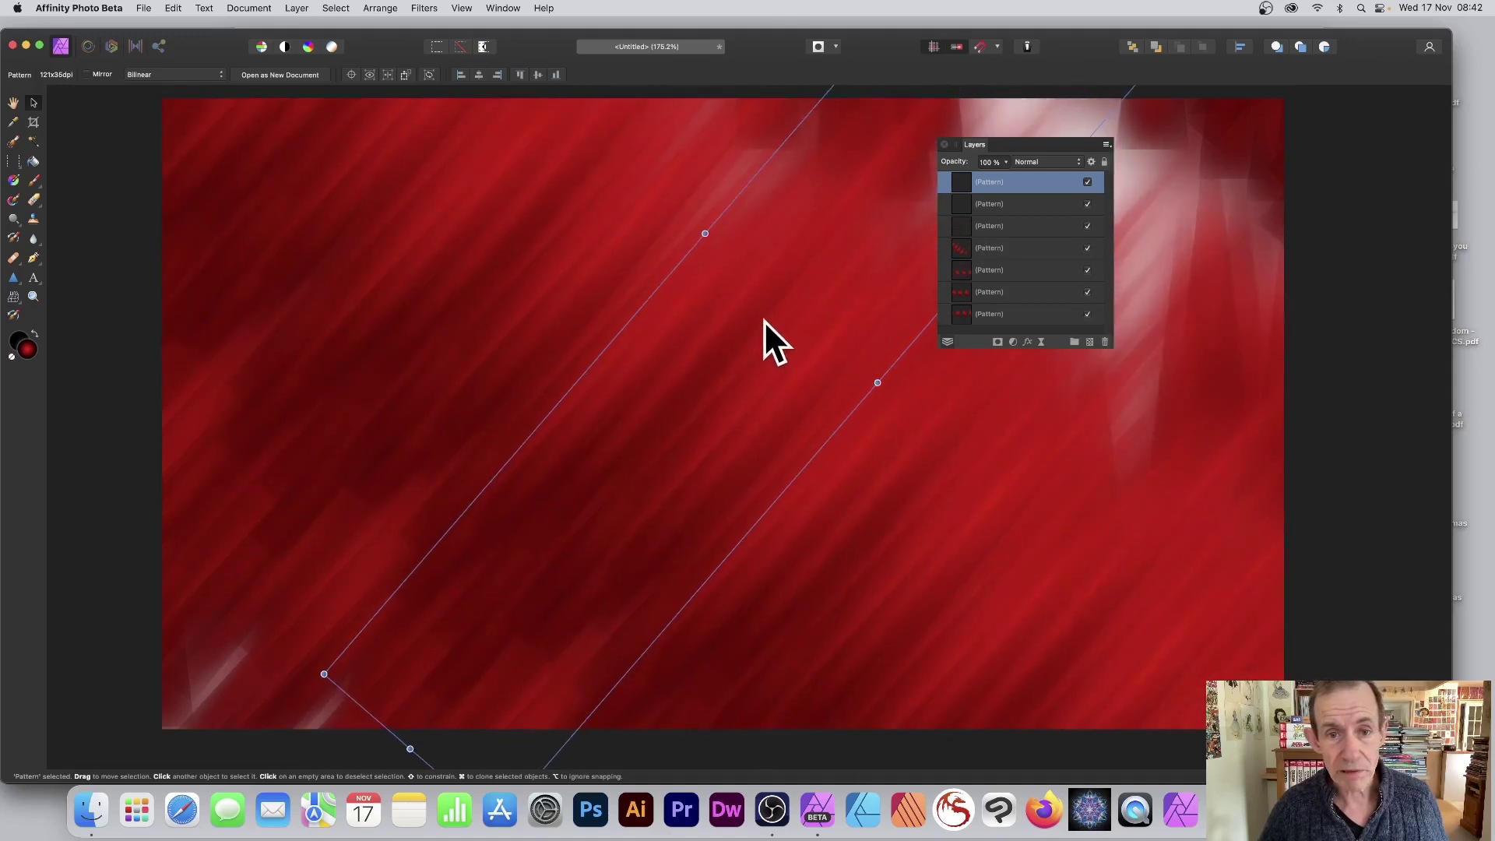
key(super+j)
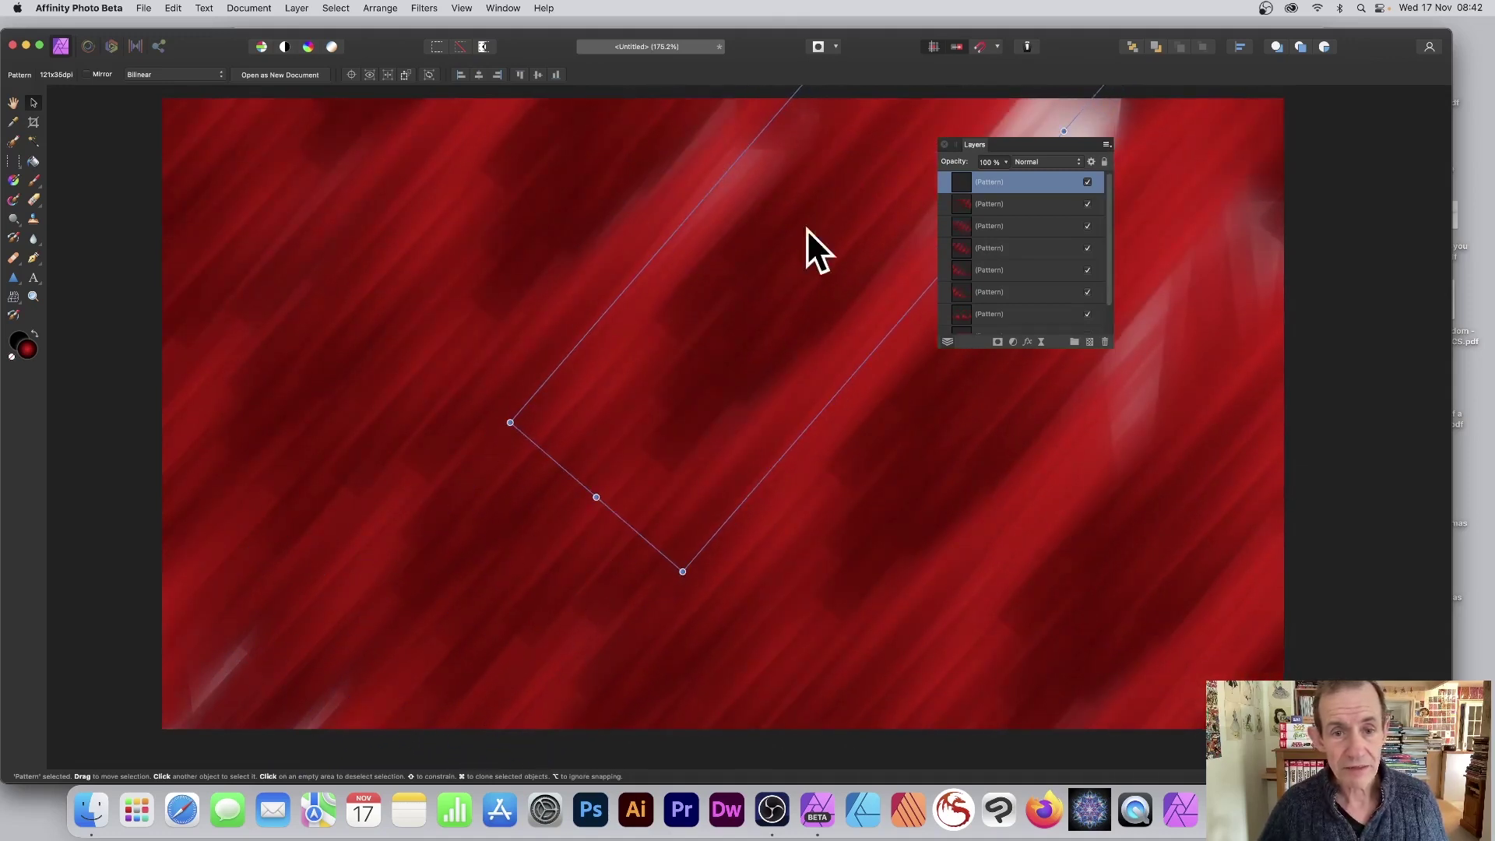
key(super+j)
key(super+j)
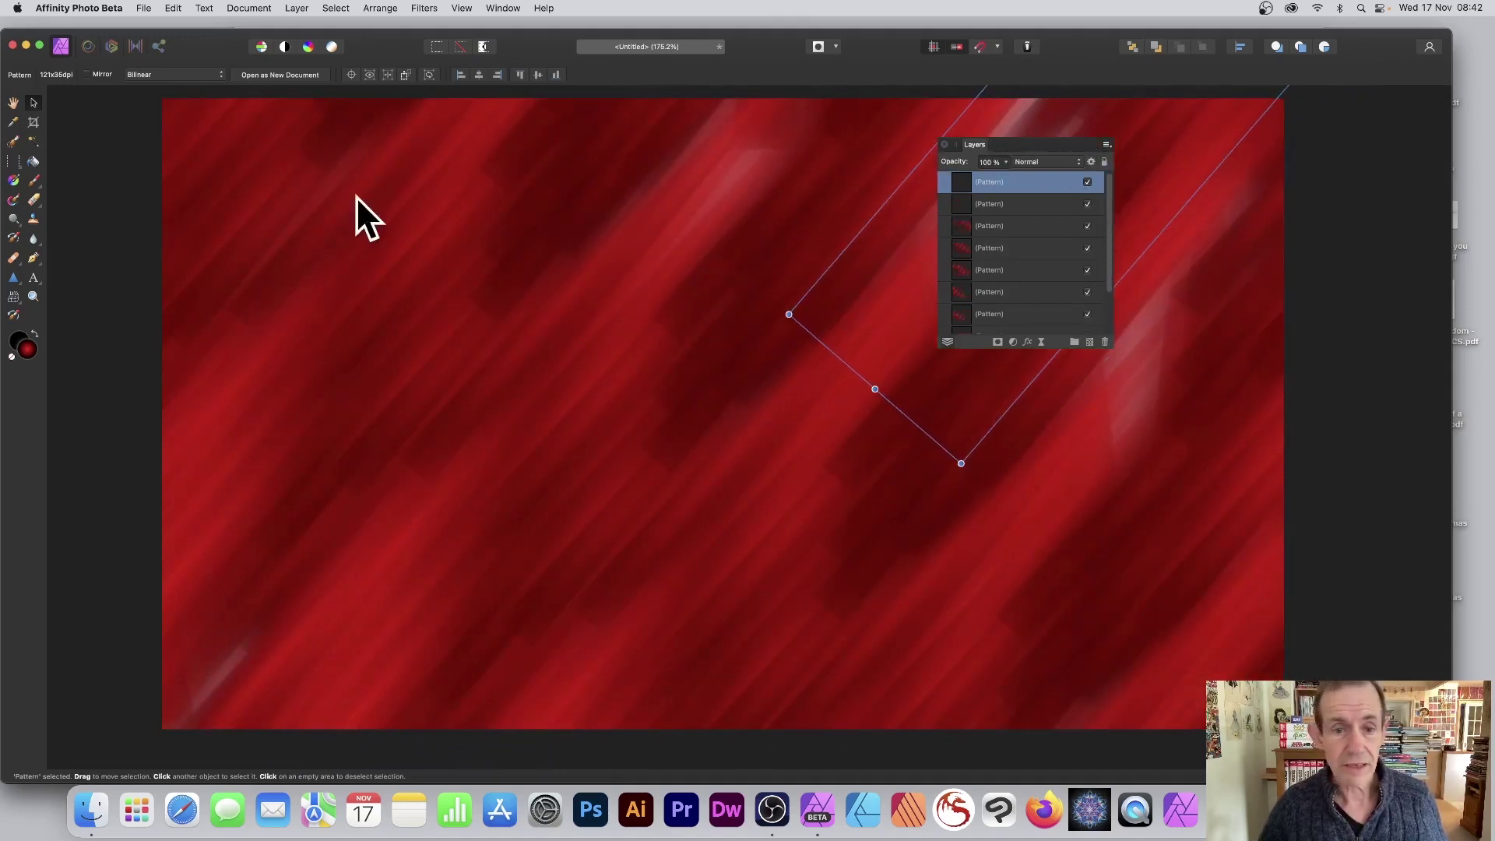